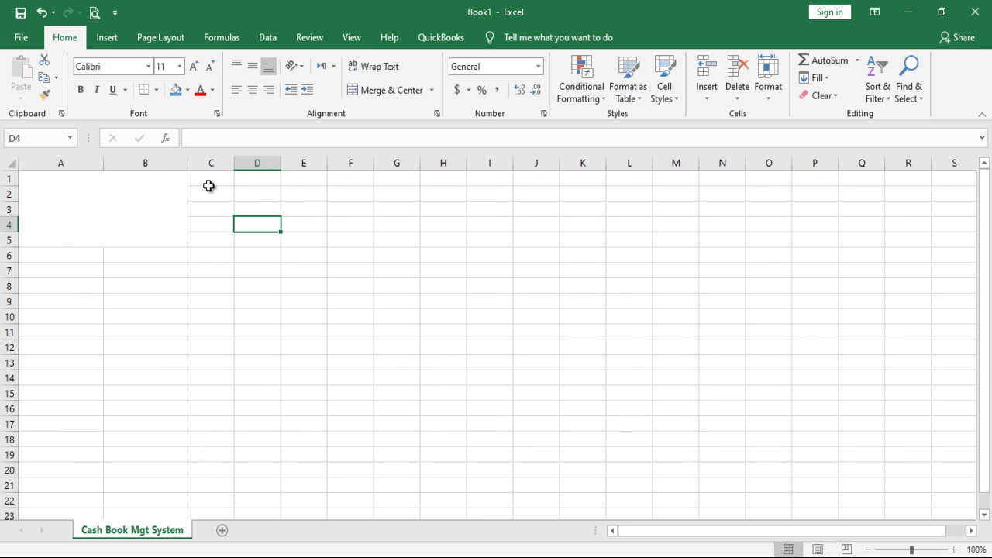
Merge and center cells C1:E1 and enter the title "Cash Summary Report"
click(217, 178)
drag(217, 177, 285, 186)
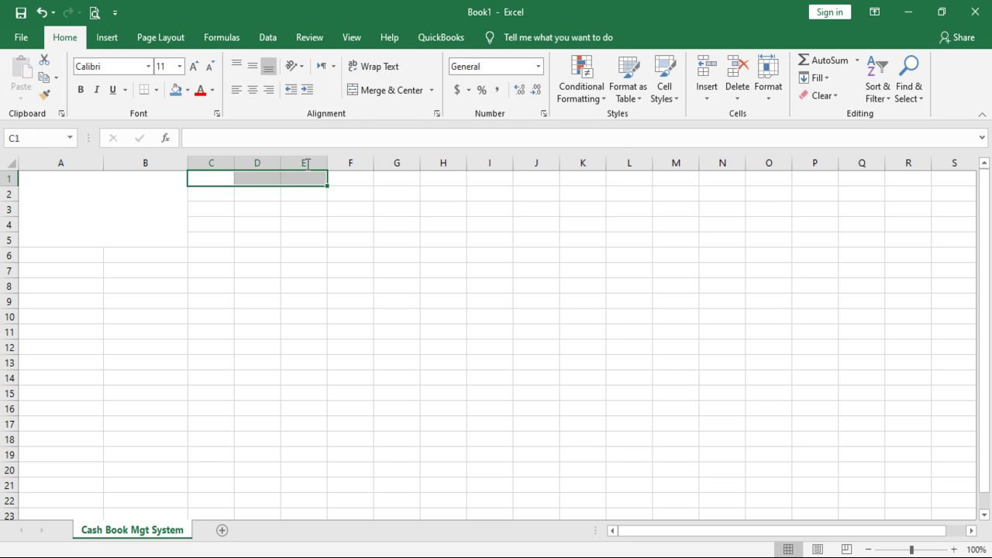
click(389, 95)
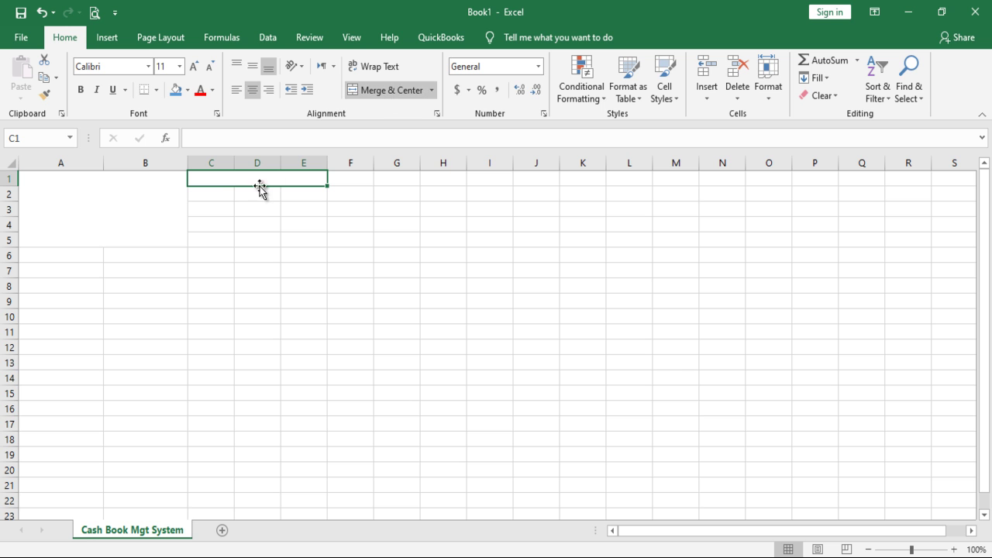
text(Cash)
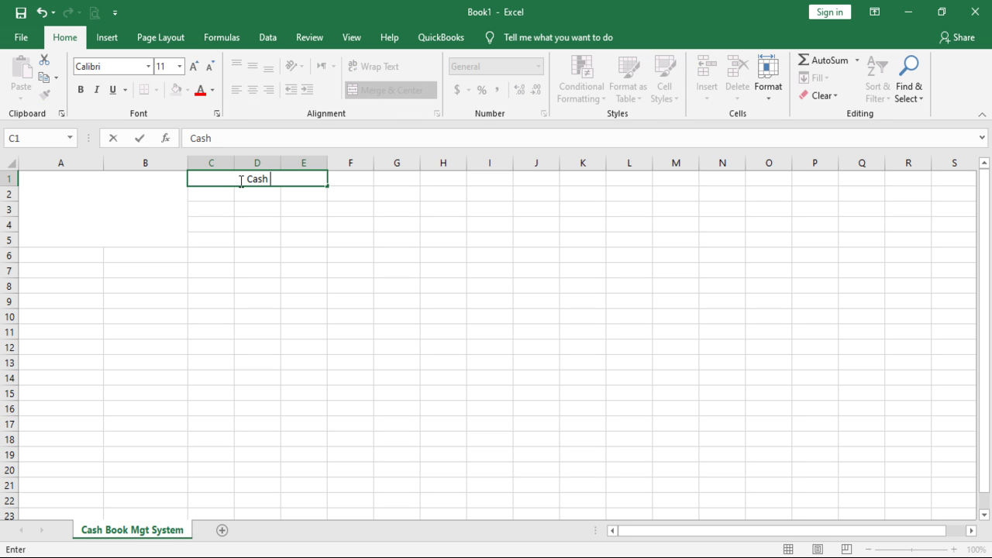
text( Summa)
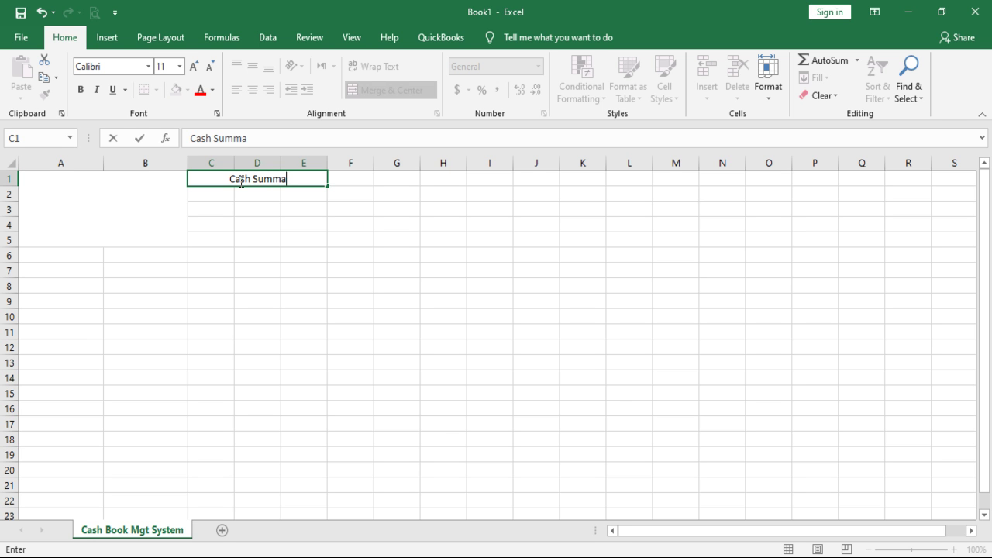
text(ry Report)
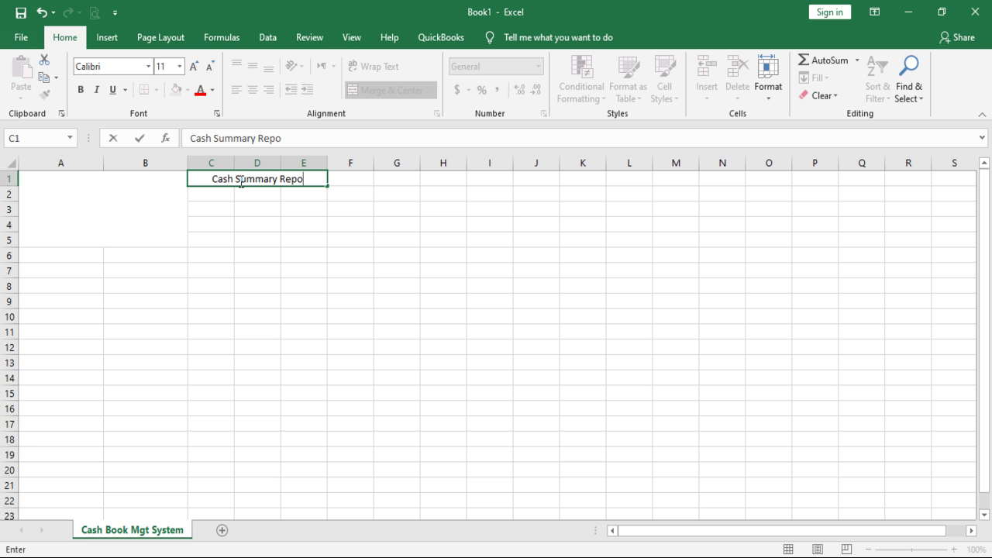
click(203, 186)
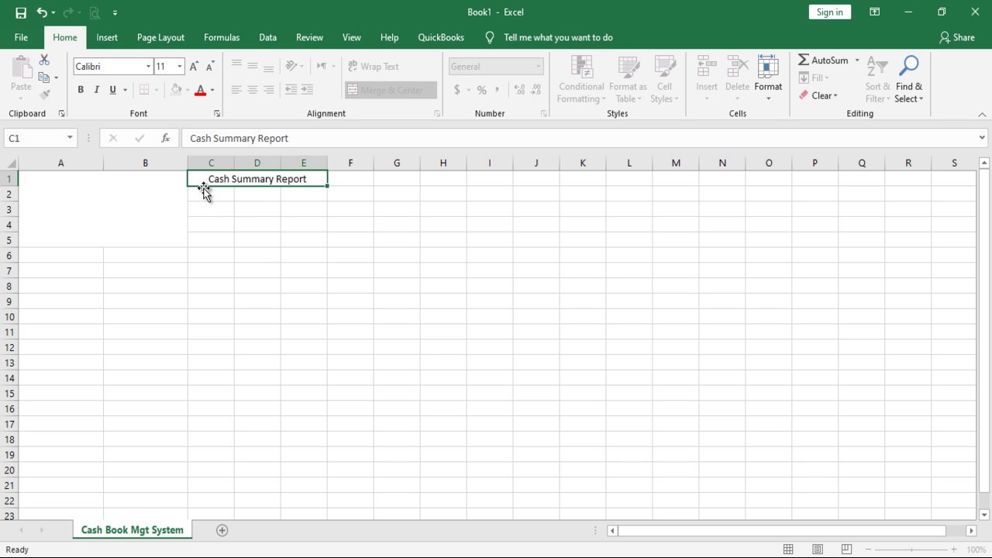
Fill the title cell with the light blue theme color and increase its font size to 14
click(187, 91)
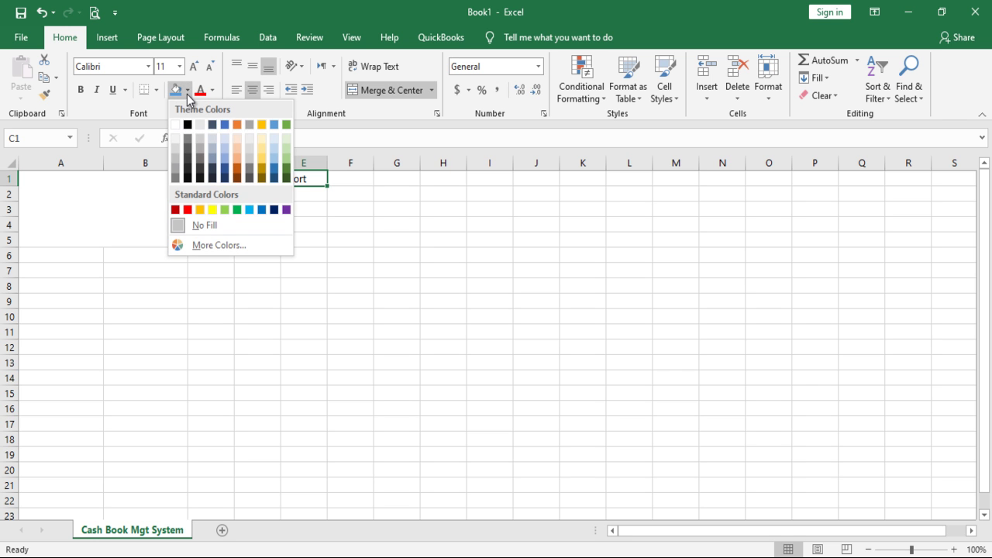
click(274, 125)
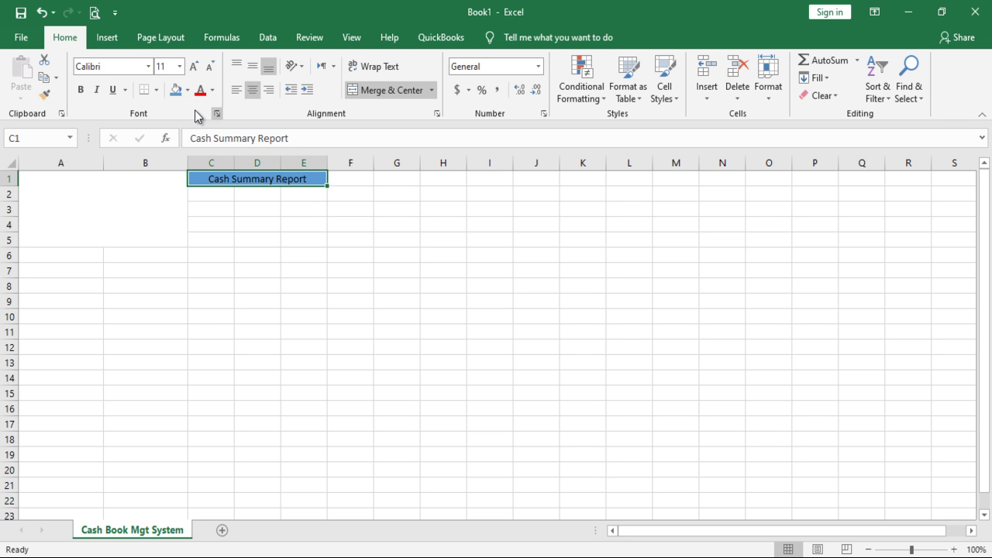
click(194, 68)
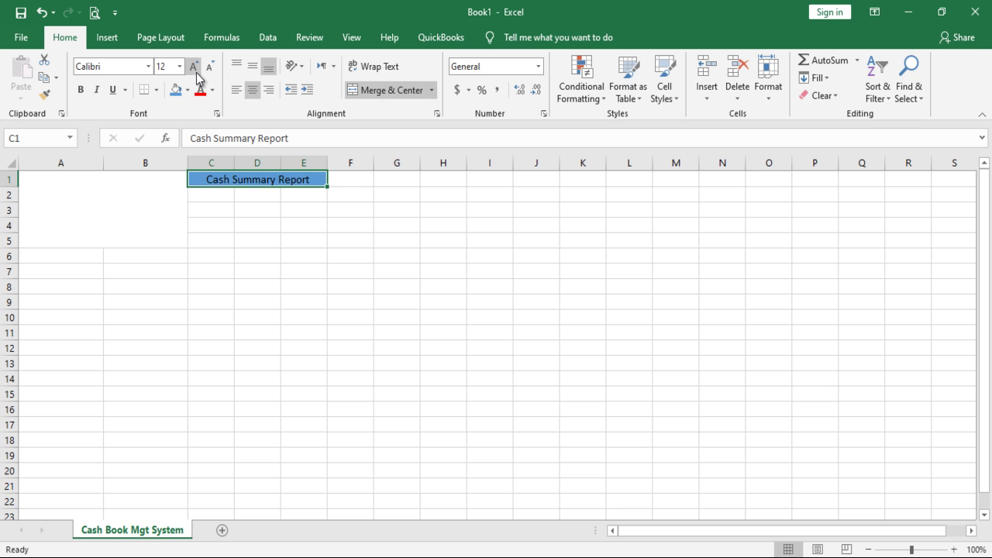
click(195, 69)
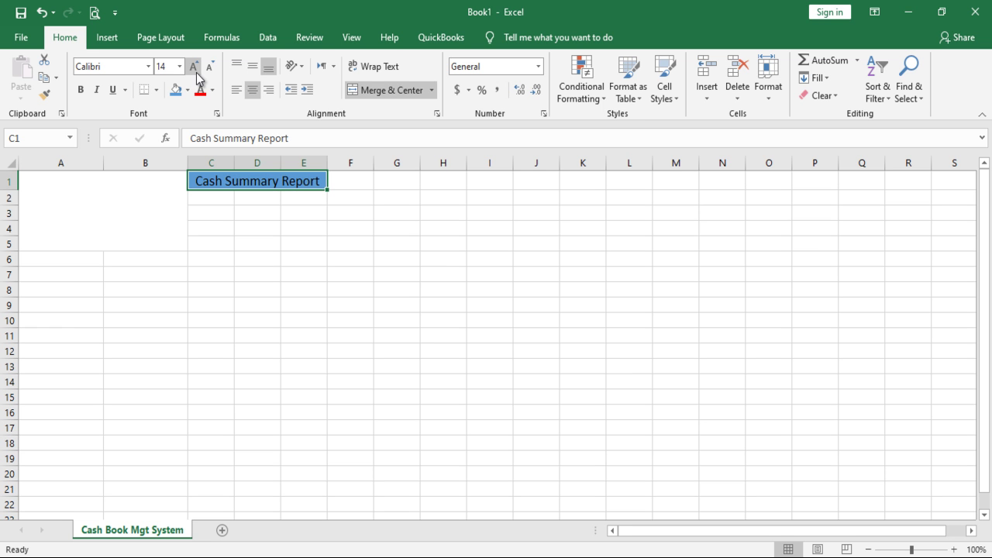
Set the title's font to Algerian and widen columns C, D and E so the whole title fits
click(148, 67)
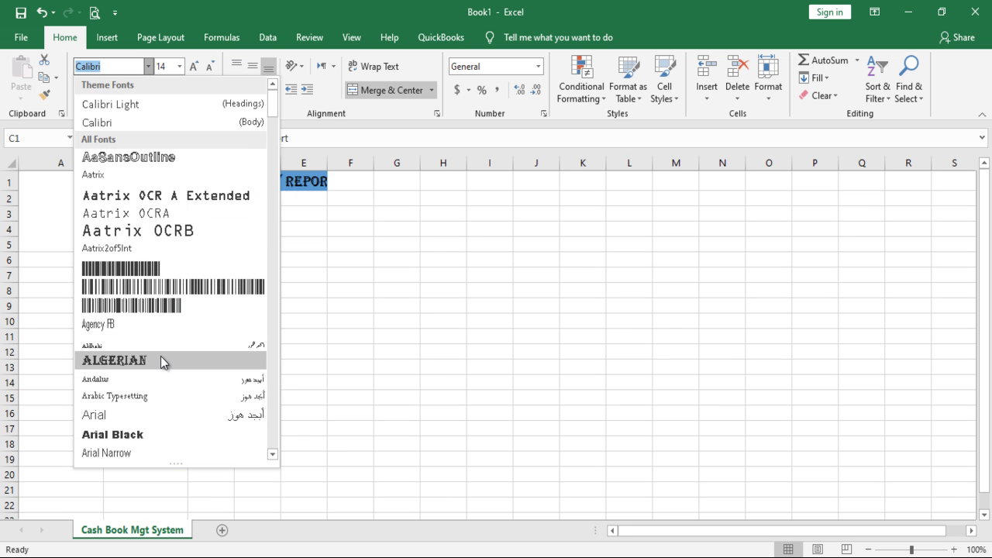
click(160, 359)
drag(233, 166, 400, 162)
click(392, 164)
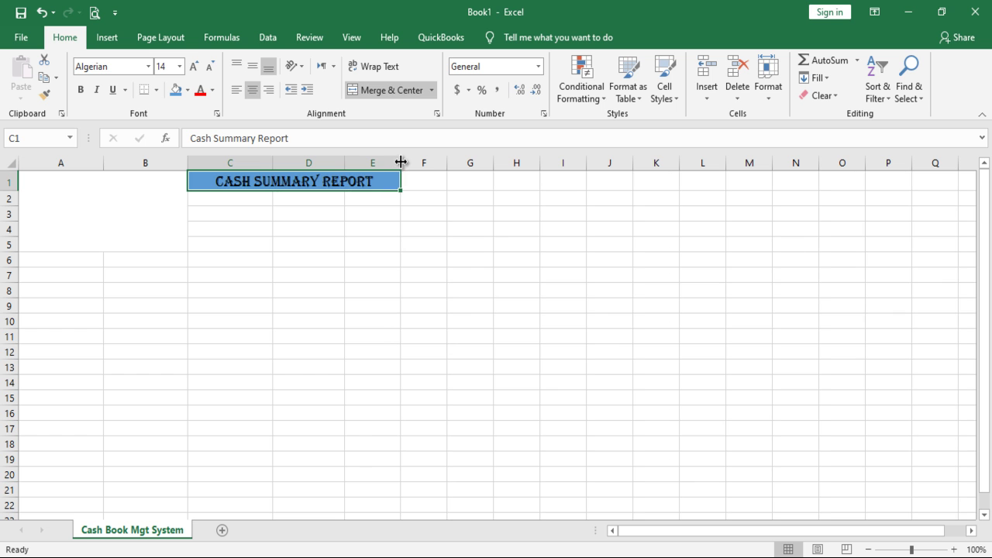
Merge and center cells C2:D2 and enter the label "Beginning Cash Balance"
click(212, 199)
drag(221, 199, 286, 198)
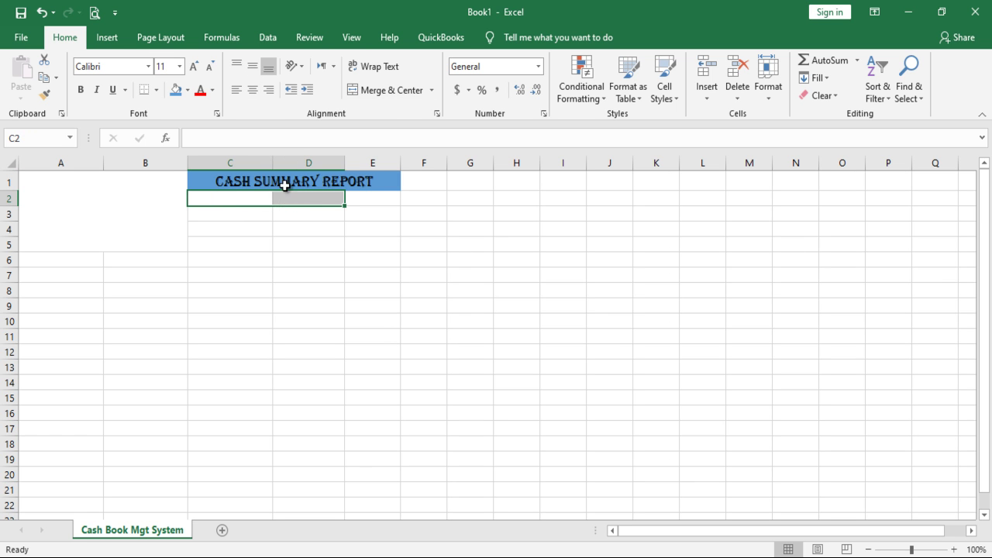
click(379, 93)
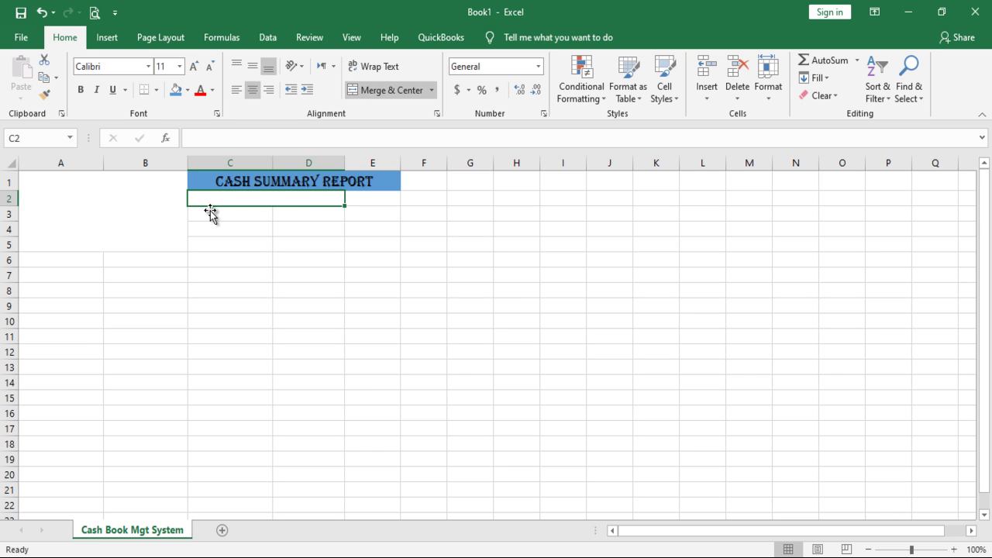
text(Begi)
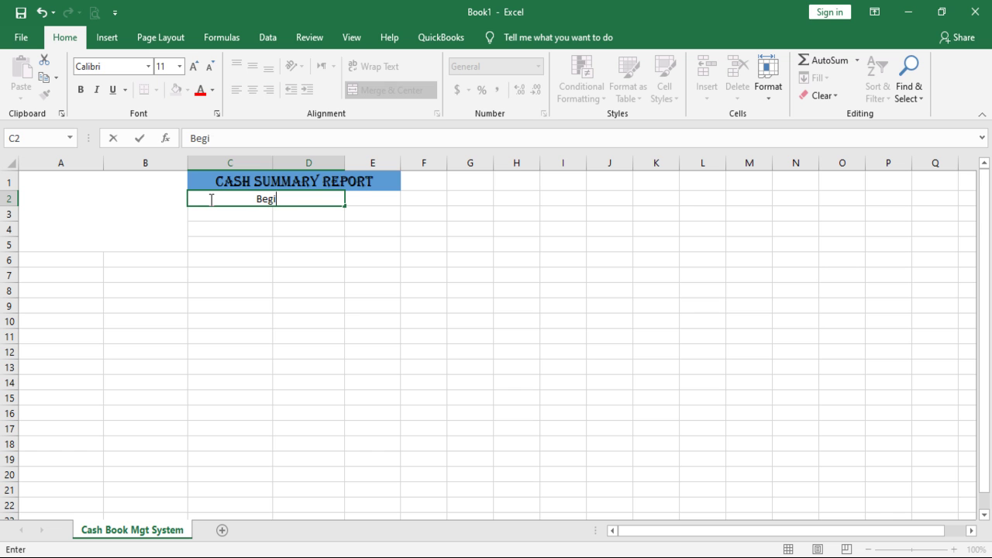
text(nning Ca)
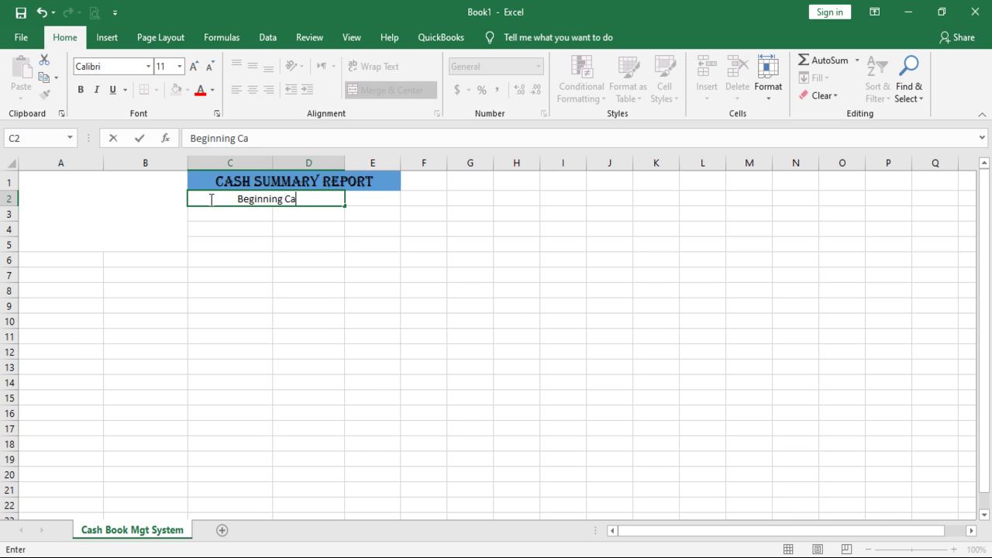
text(sh Ba)
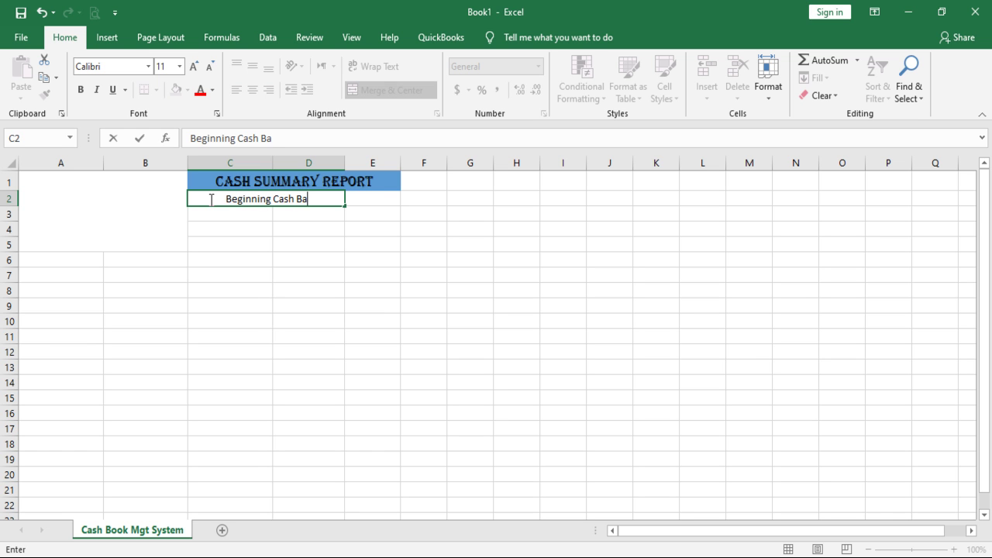
text(lance)
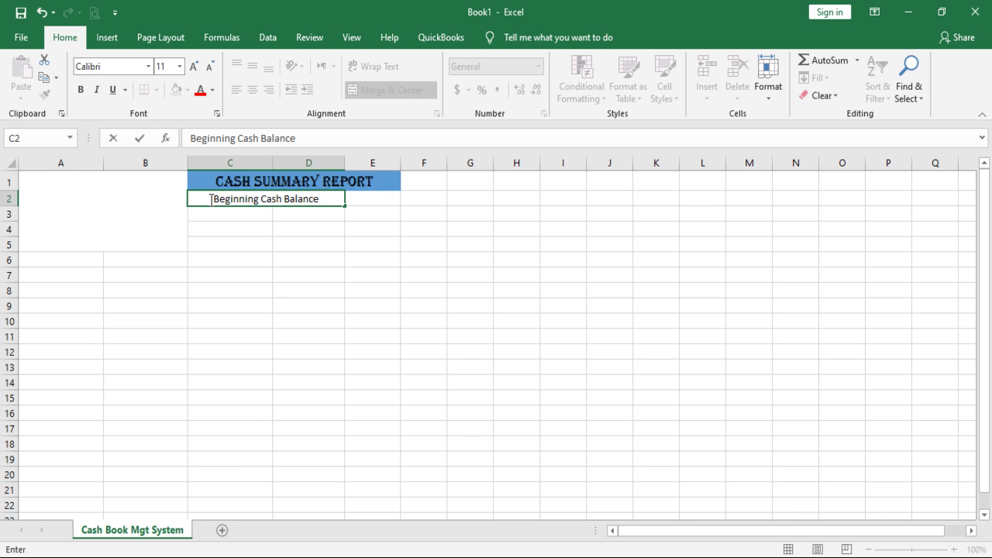
Merge and center cells C3:D3 and enter the label "Cash Receipt"
drag(224, 214, 302, 215)
click(374, 90)
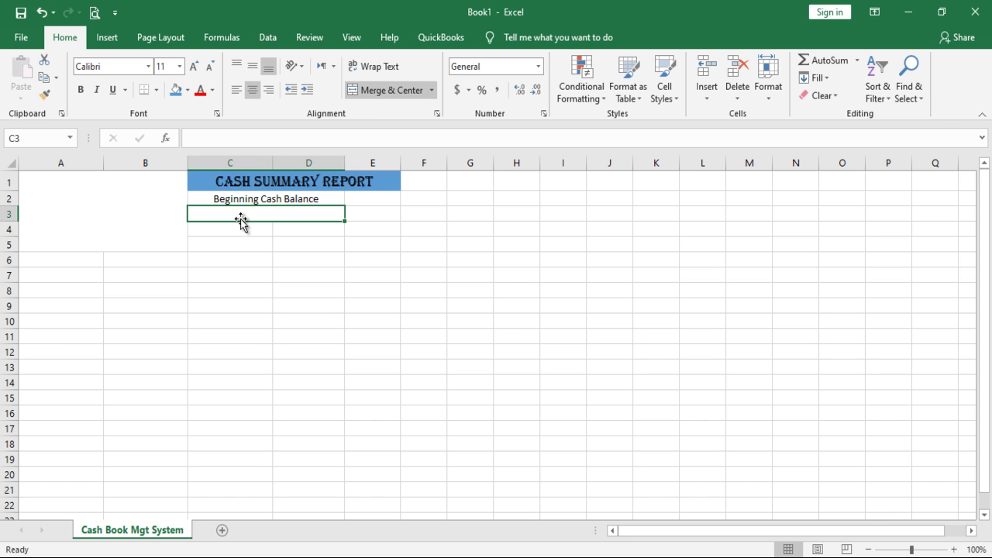
text(Cash)
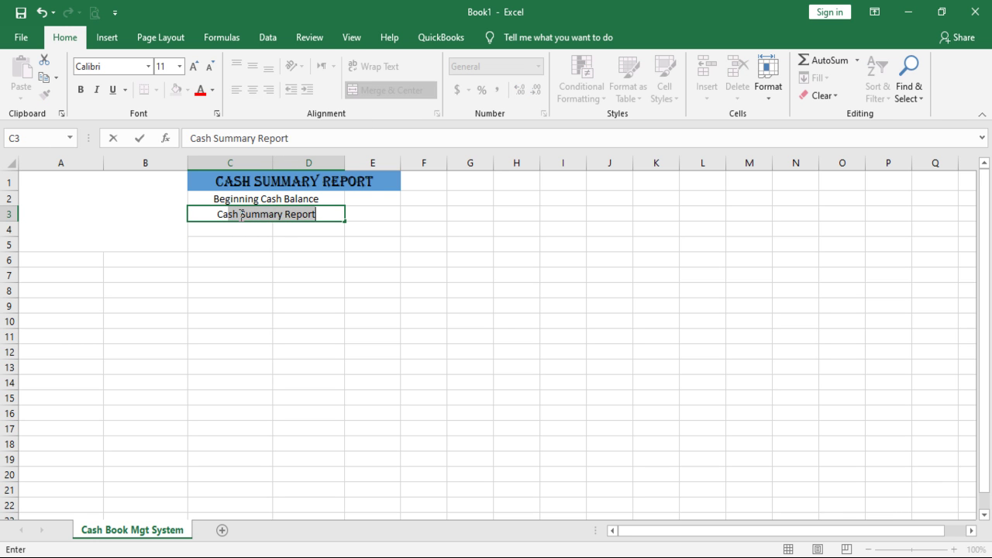
text( R)
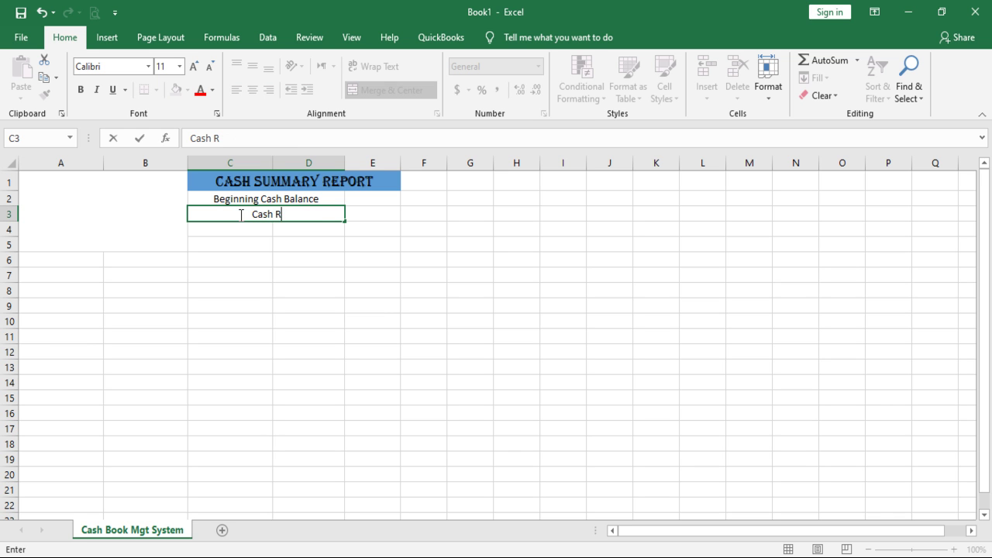
text(eceipt)
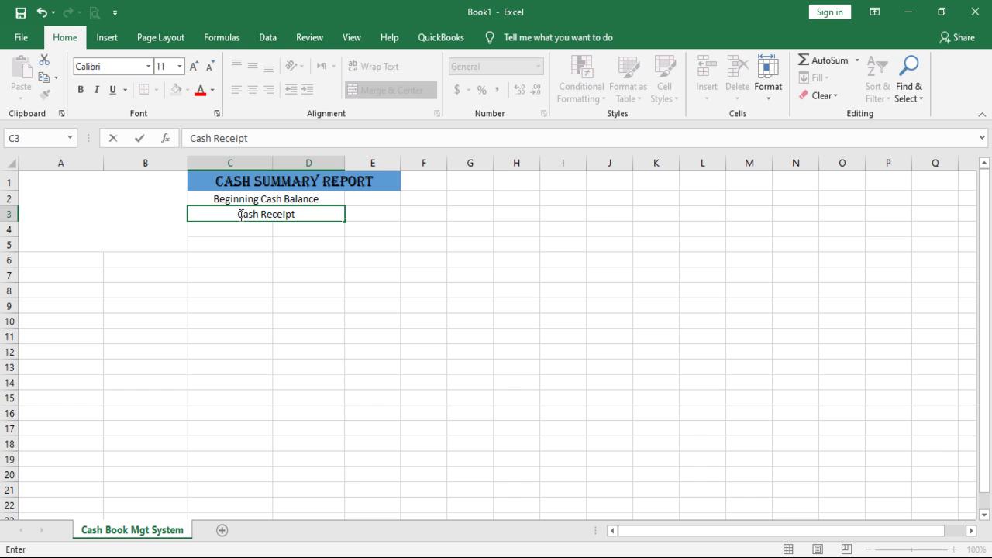
key(Return)
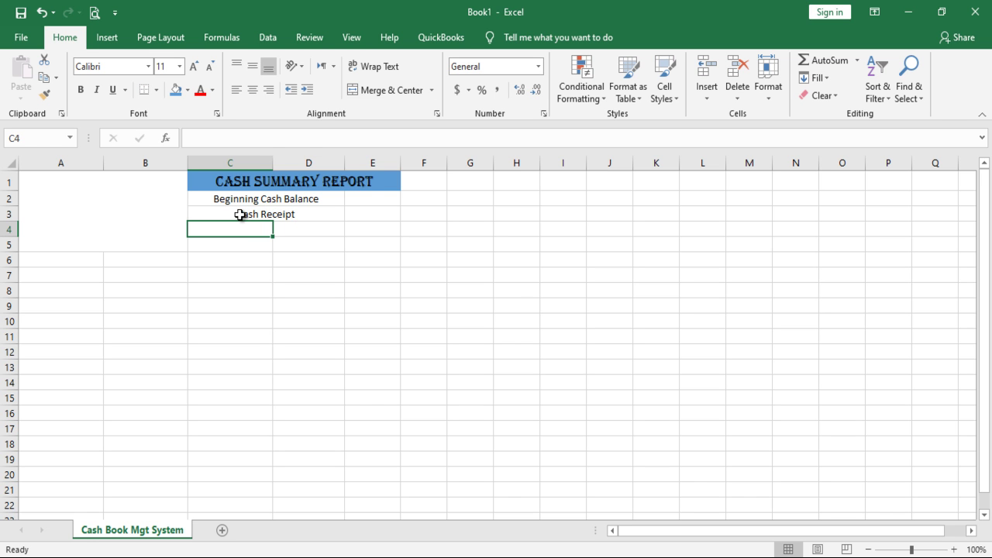
Merge and center cells C4:D4 and enter the label "Cash Payment"
drag(257, 226, 300, 228)
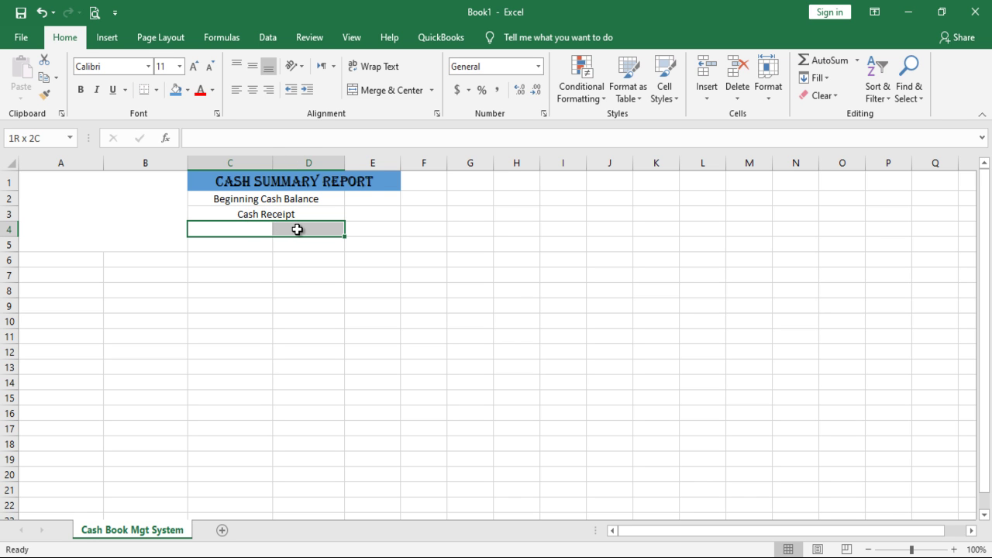
click(404, 90)
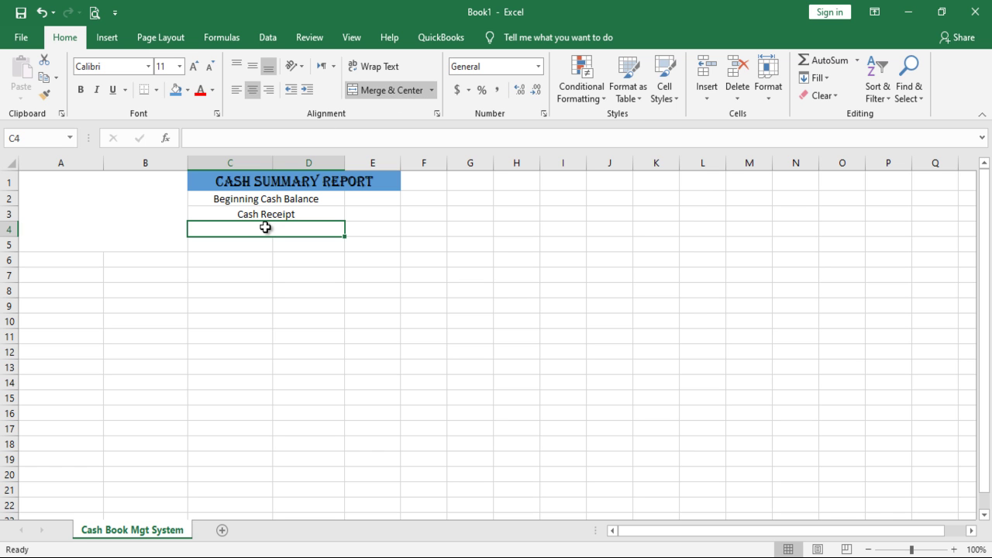
text(Cas)
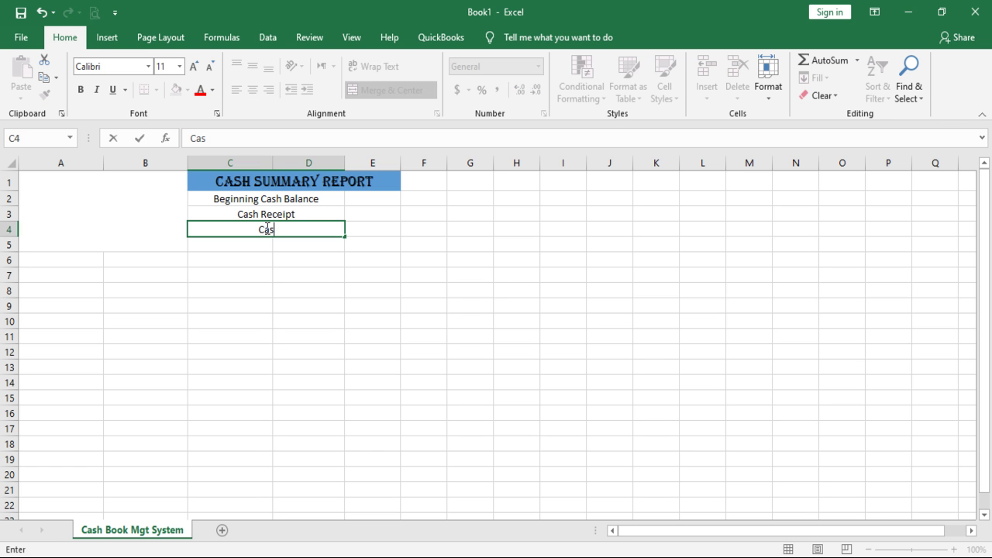
text(h Payment)
key(ctrl+Return)
Merge and center cells C5:D5 and enter the label "Ending Cash Balance"
drag(242, 243, 299, 244)
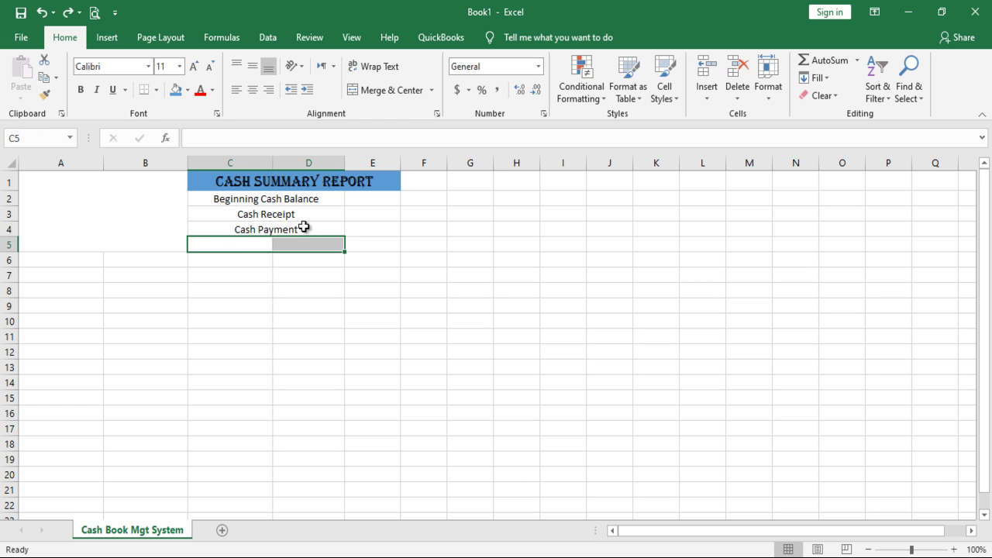
click(388, 90)
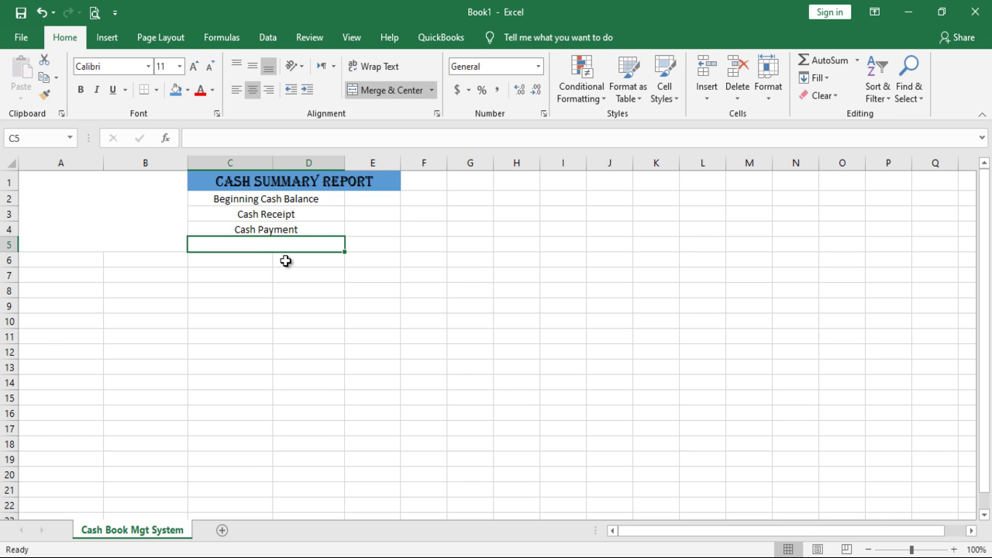
text(Ending Cash )
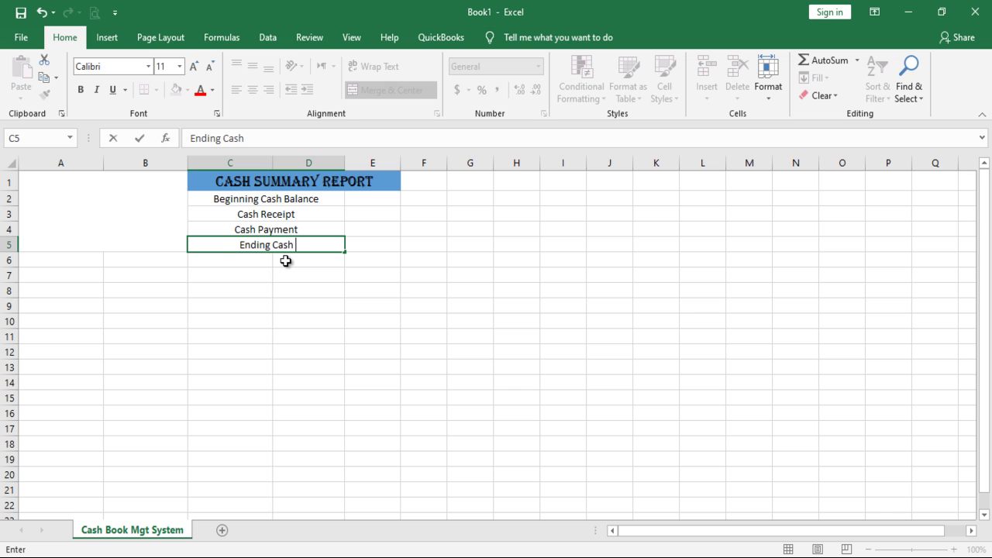
text(Balance)
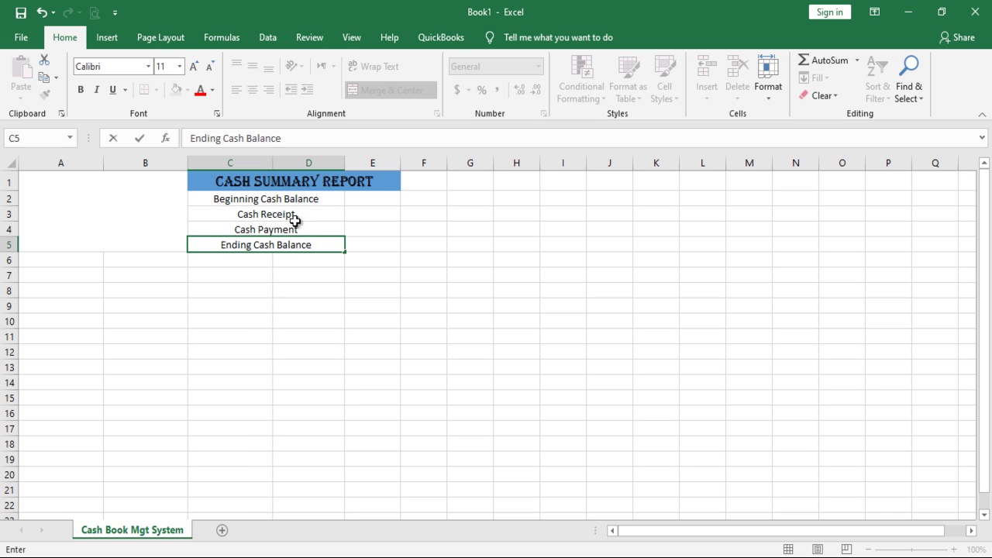
Left-align the four labels in C2:D5 and increase their font size to 12
click(213, 200)
drag(213, 200, 243, 241)
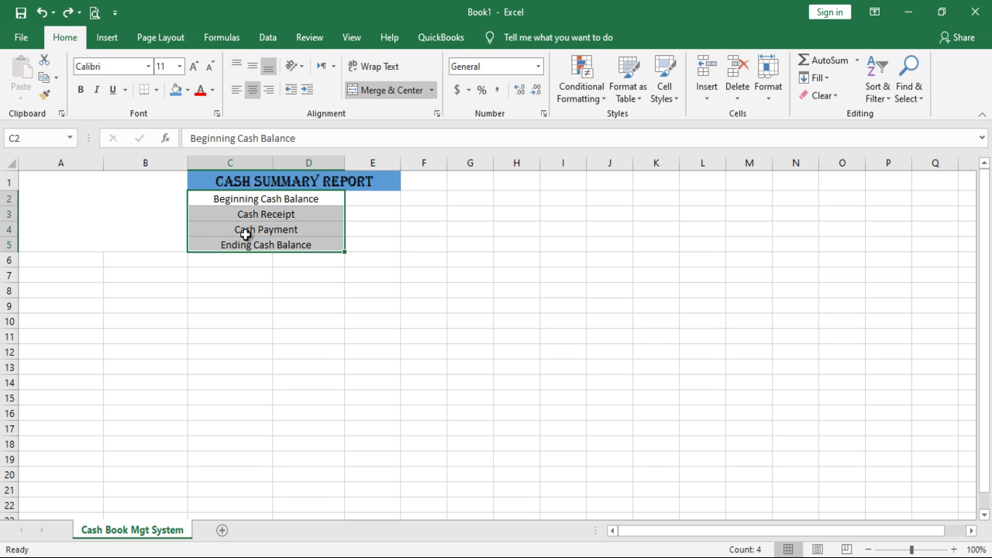
click(237, 94)
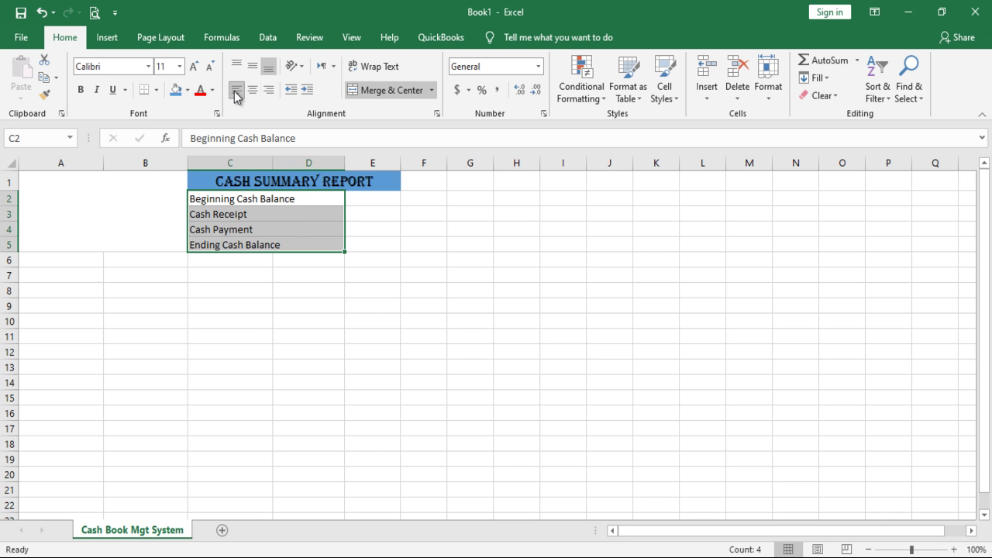
click(193, 67)
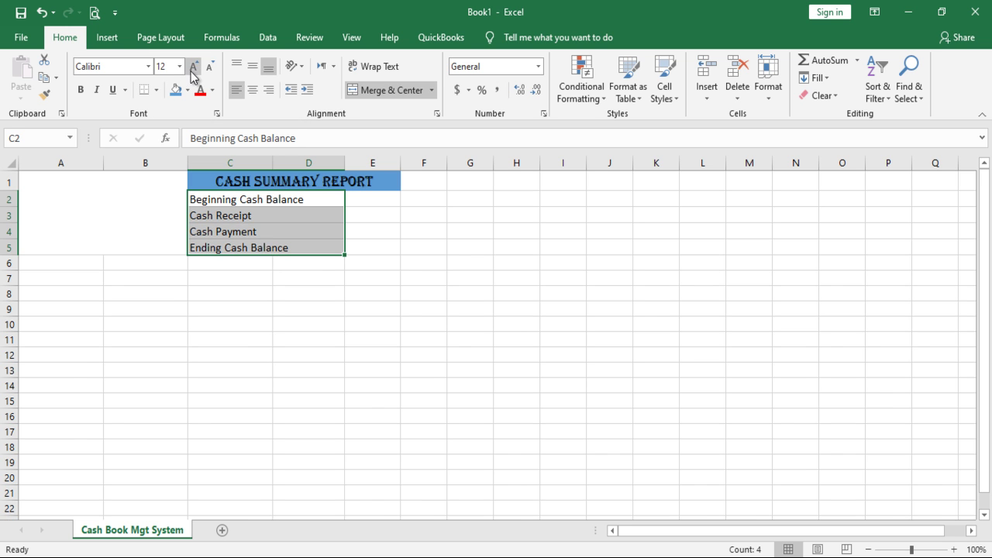
Set the labels in C2:D5 to the Baskerville Old Face font at size 14
click(149, 68)
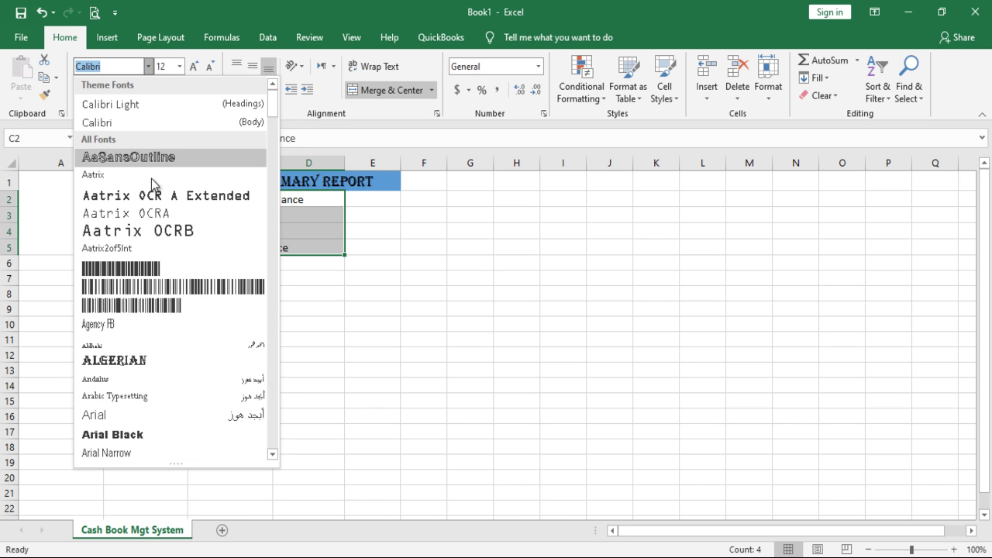
click(272, 455)
click(272, 455)
click(272, 455)
click(272, 455)
click(272, 455)
click(272, 455)
click(272, 455)
click(272, 455)
click(272, 455)
click(272, 455)
click(272, 455)
click(273, 455)
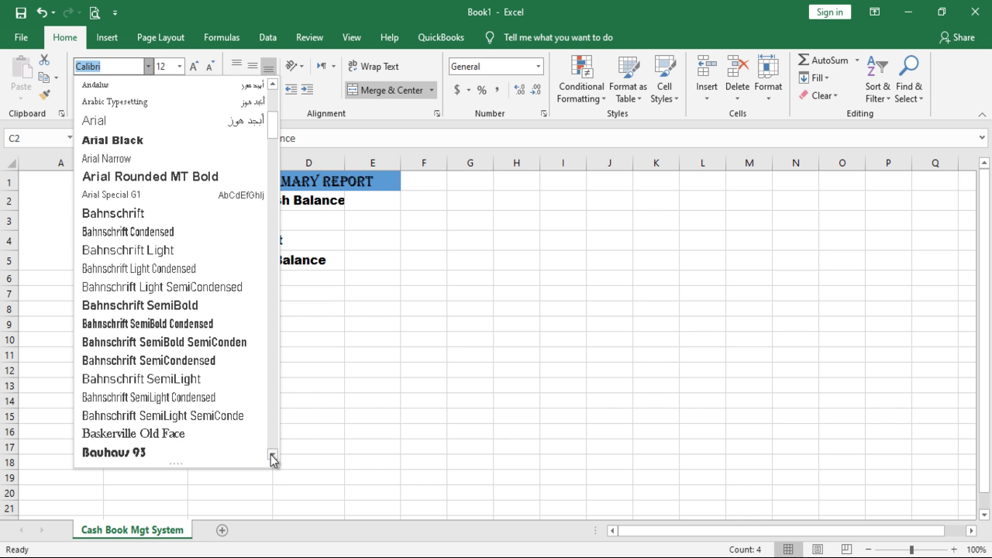
click(186, 433)
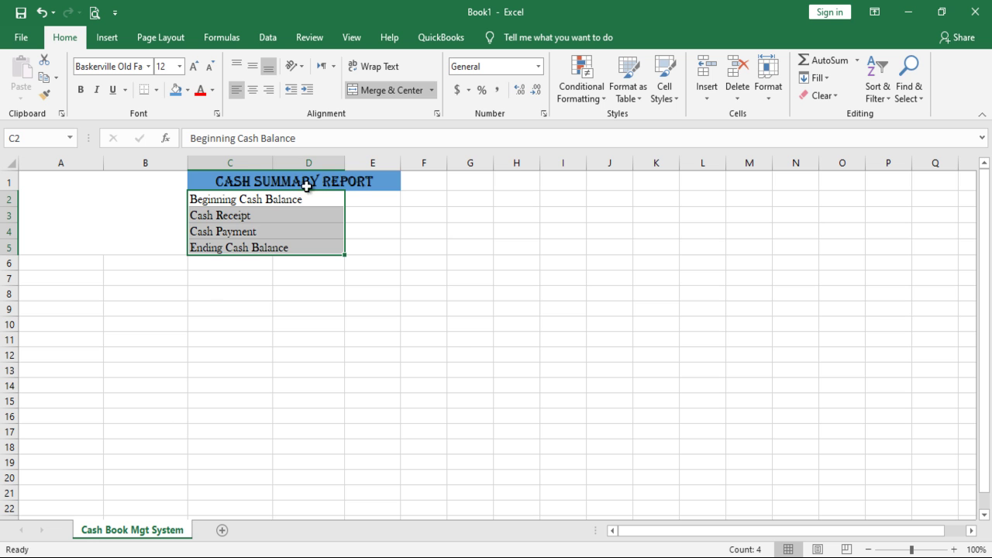
click(194, 66)
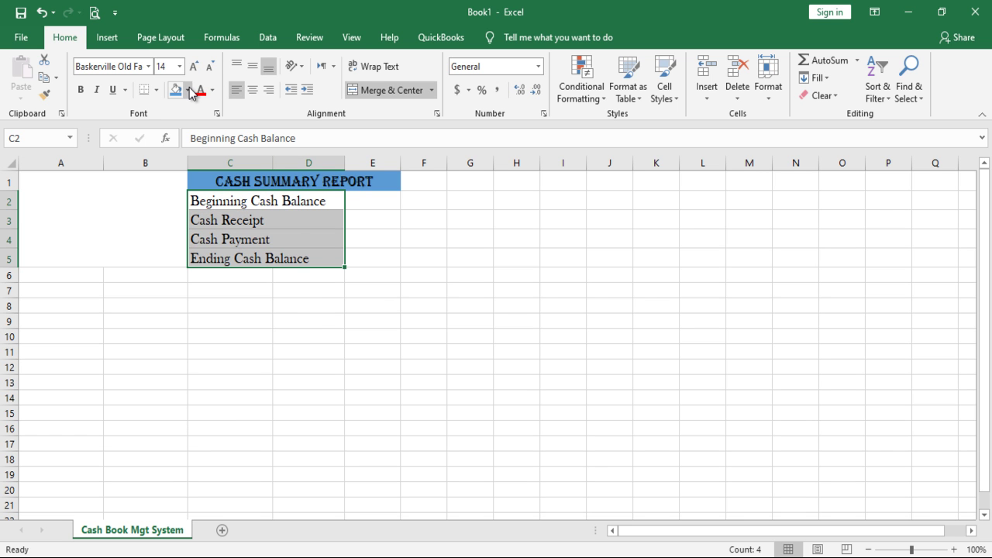
Fill the label cells C2:D5 with light blue and the value cells E2:E5 with a paler blue
click(188, 91)
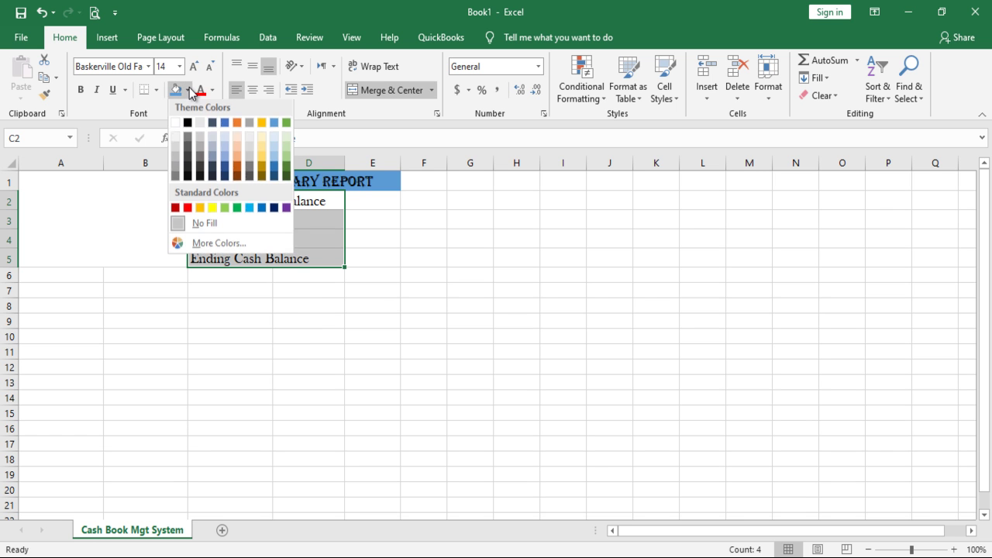
click(273, 162)
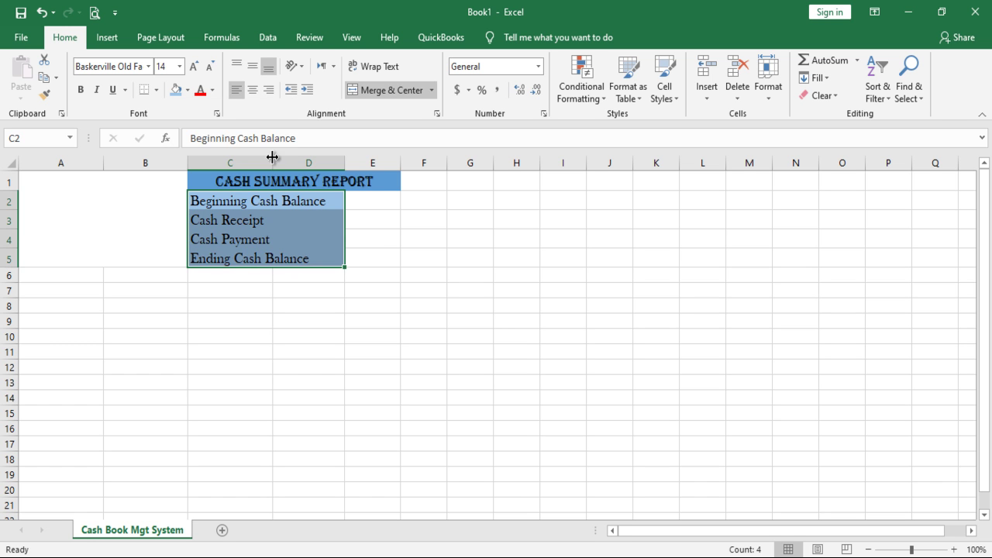
click(387, 220)
drag(377, 197, 374, 255)
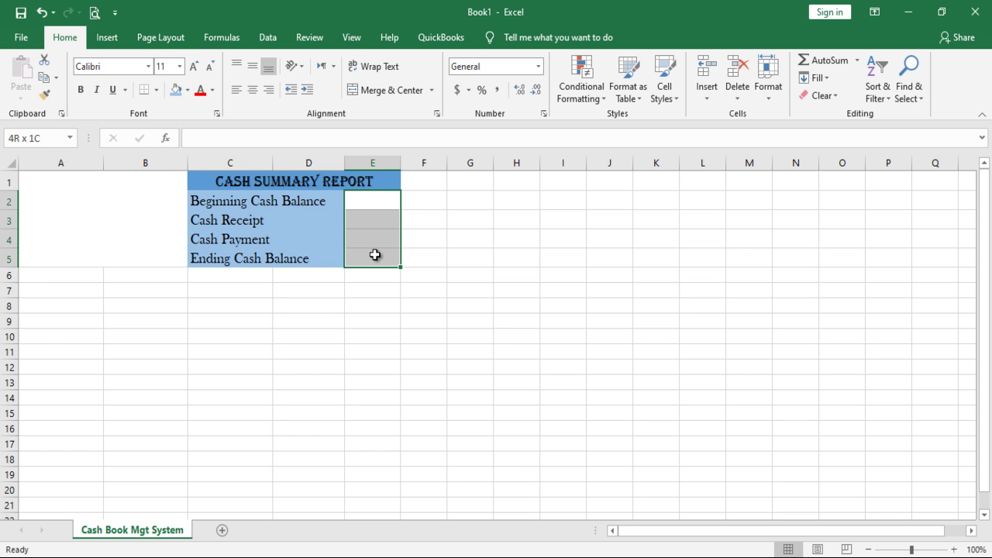
click(188, 96)
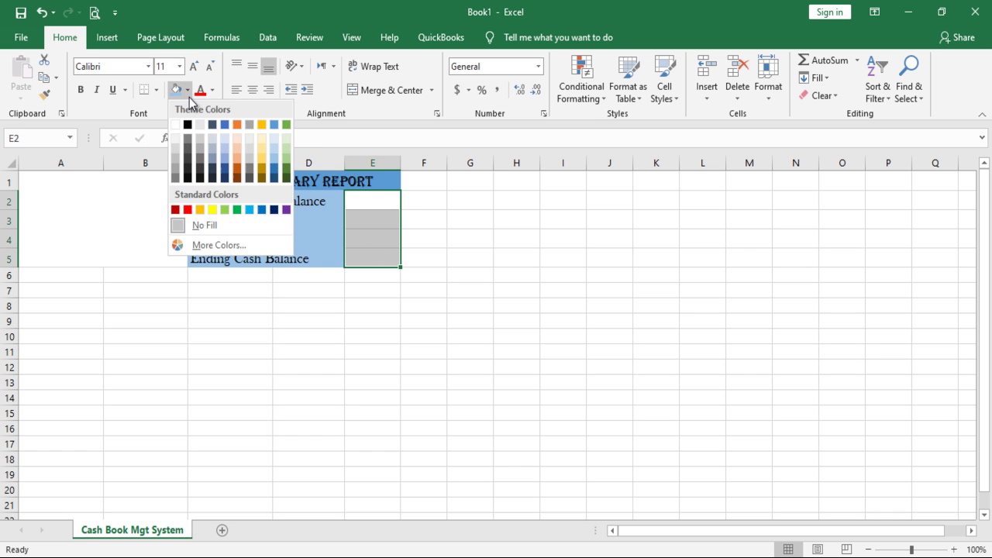
click(272, 149)
click(302, 323)
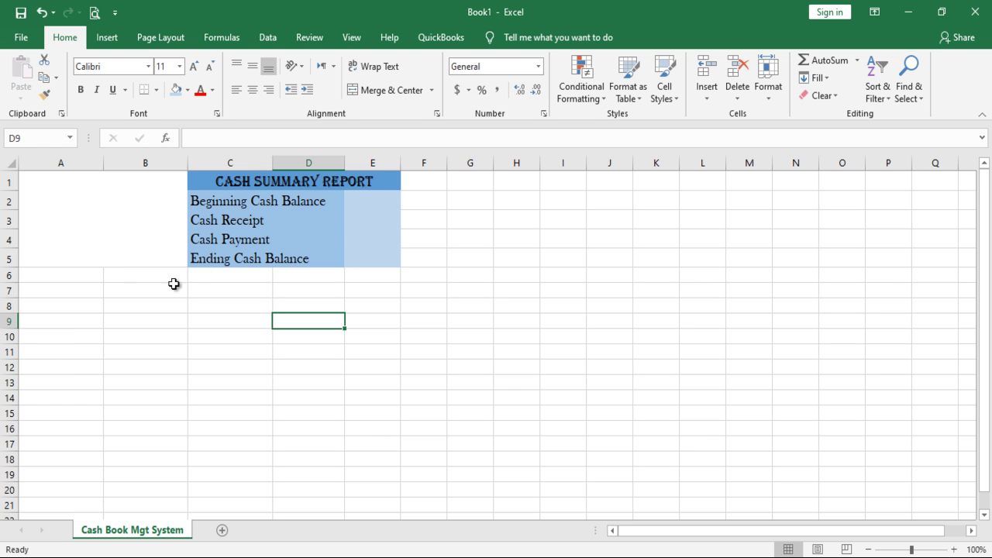
Apply all borders to the summary block C2:E5
drag(224, 201, 365, 256)
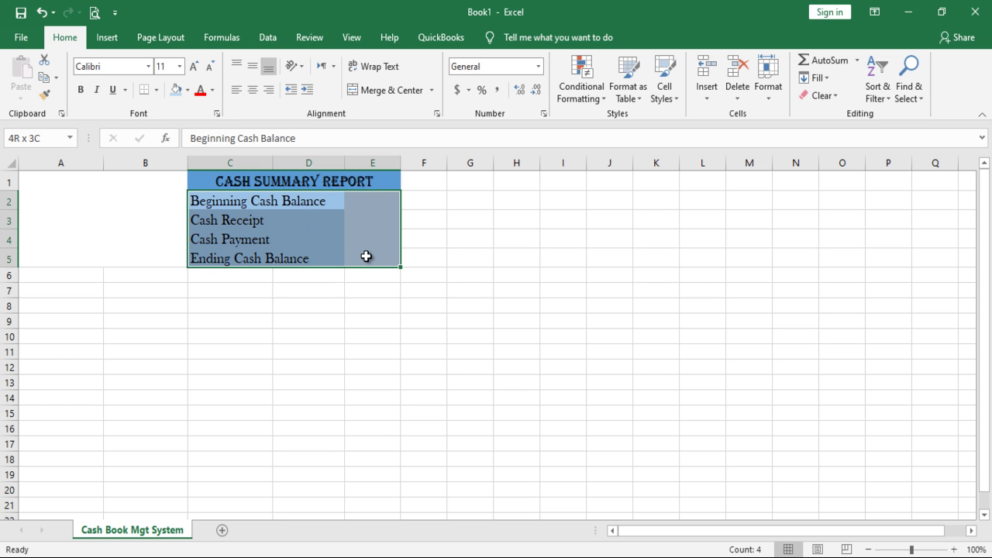
click(155, 91)
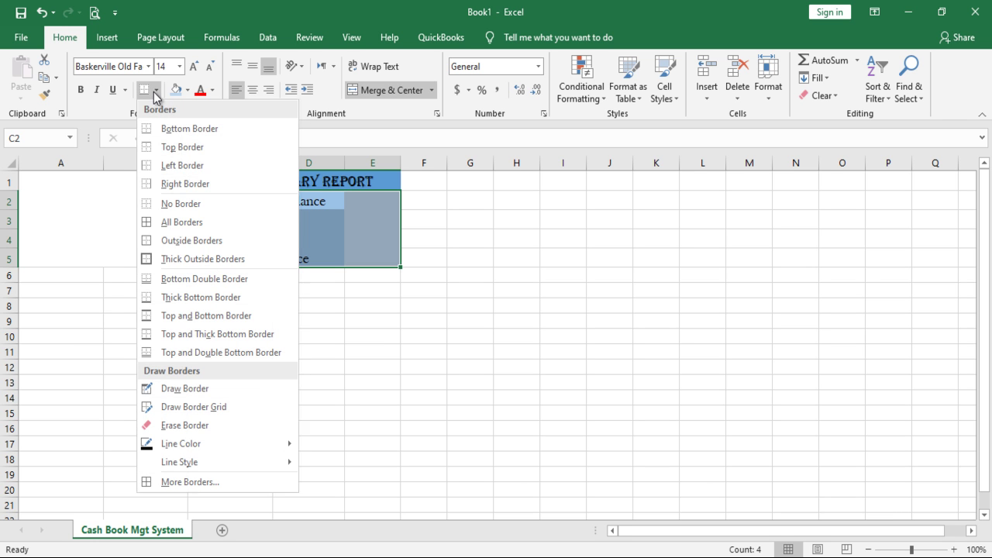
click(171, 223)
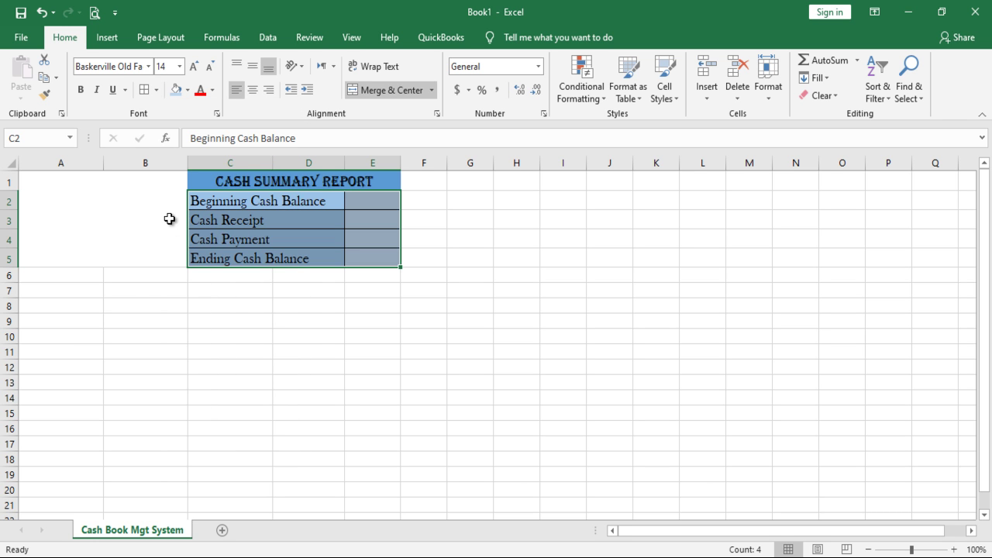
click(325, 304)
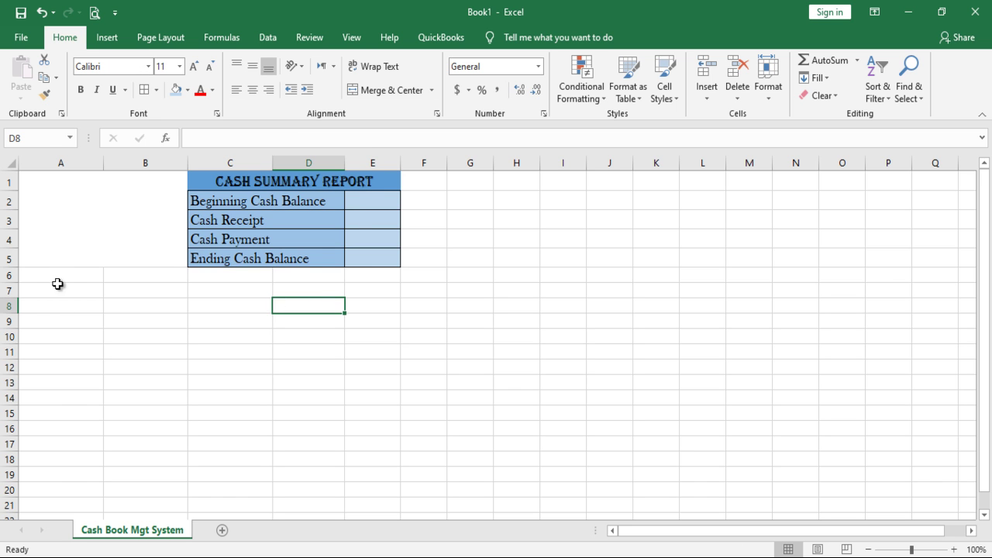
Merge and center A6:E6, and likewise merge and center A7:E7
drag(49, 278, 376, 275)
click(373, 90)
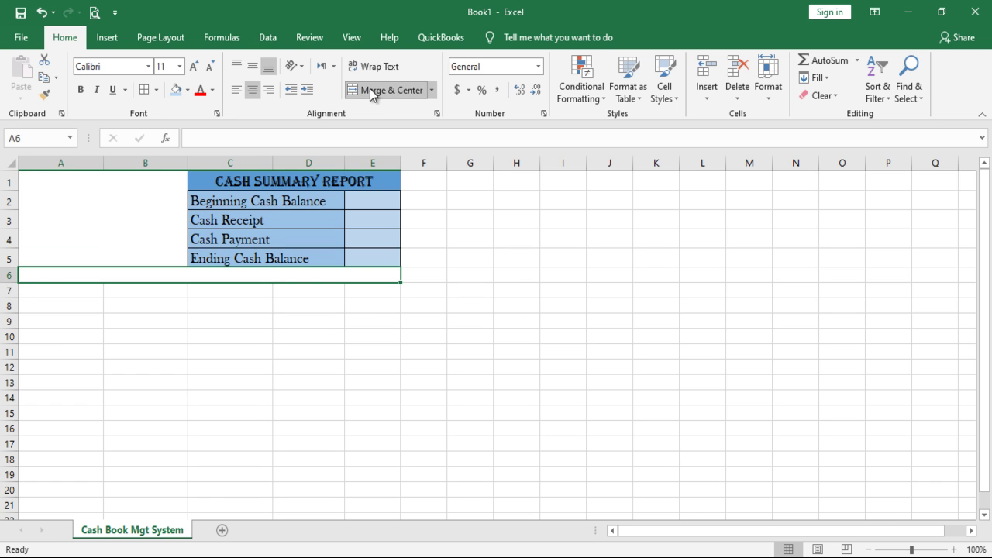
click(52, 291)
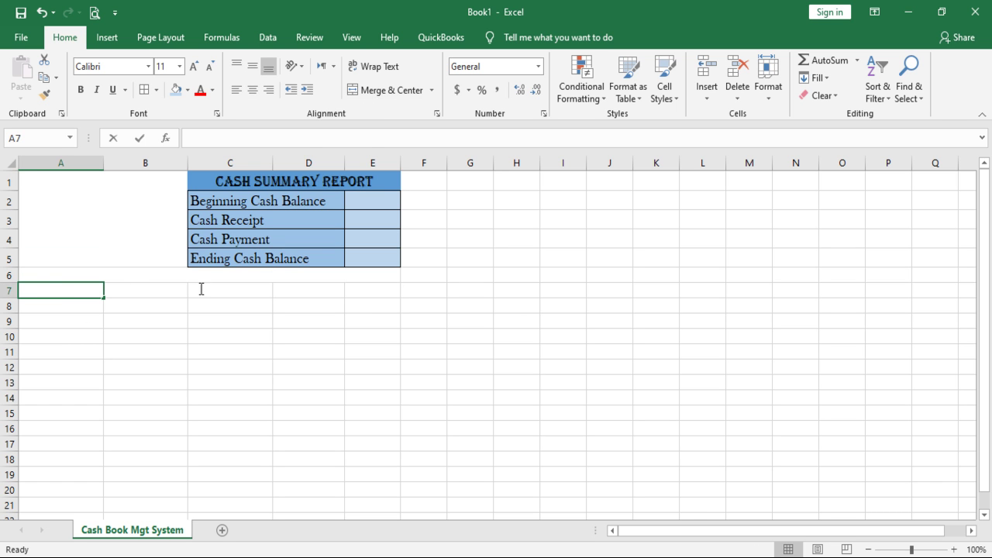
click(83, 305)
drag(66, 290, 350, 286)
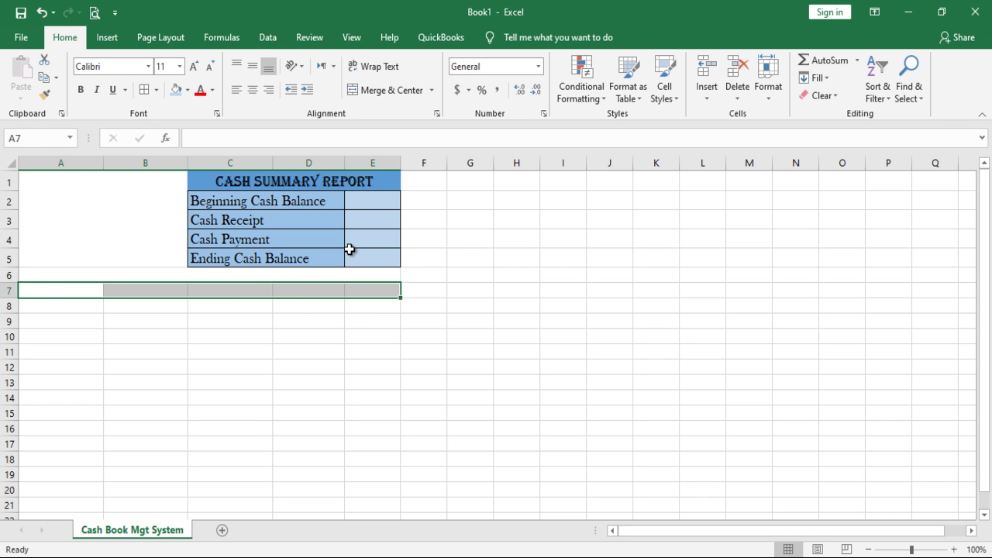
click(385, 92)
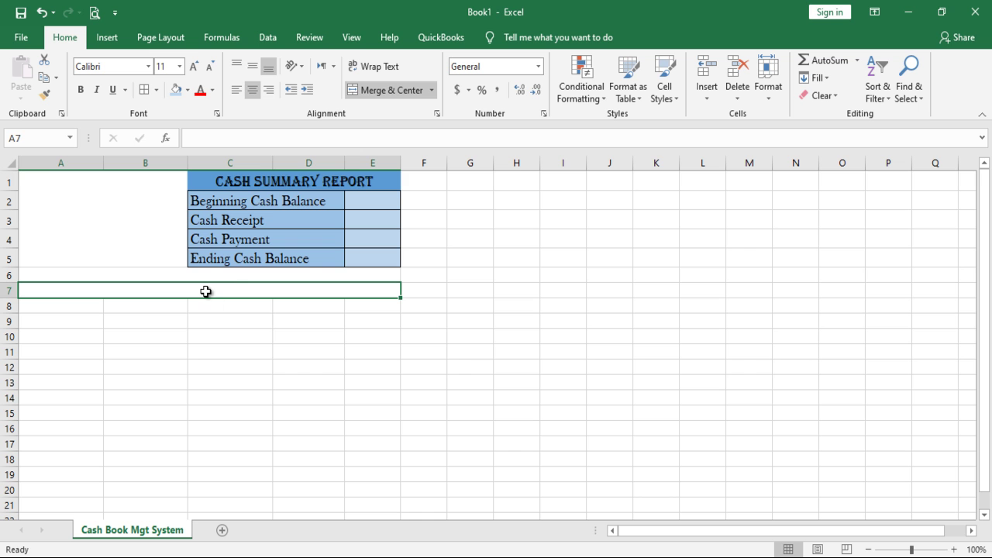
Enter the title "Cash Book Management System" in the merged row 7 cell
text(Cash )
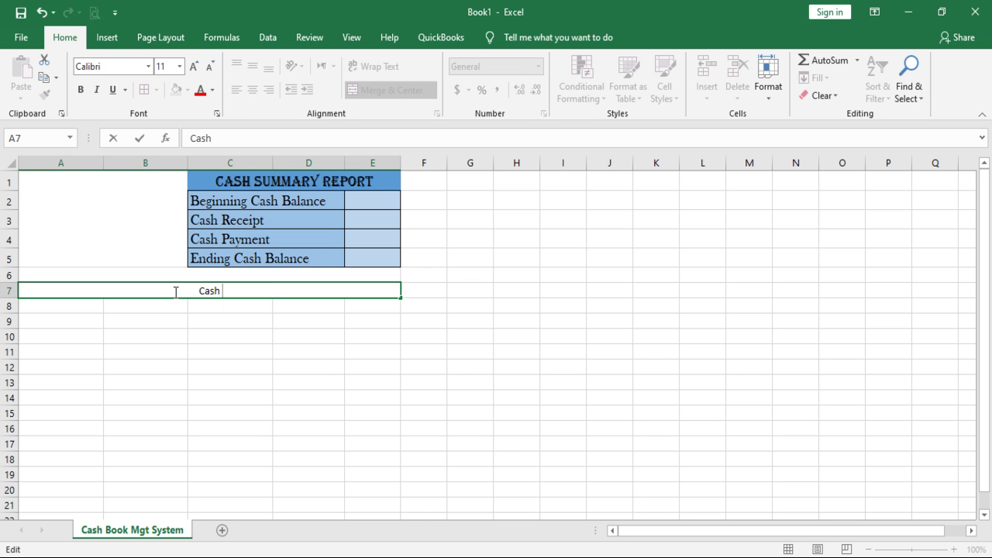
text(Book M)
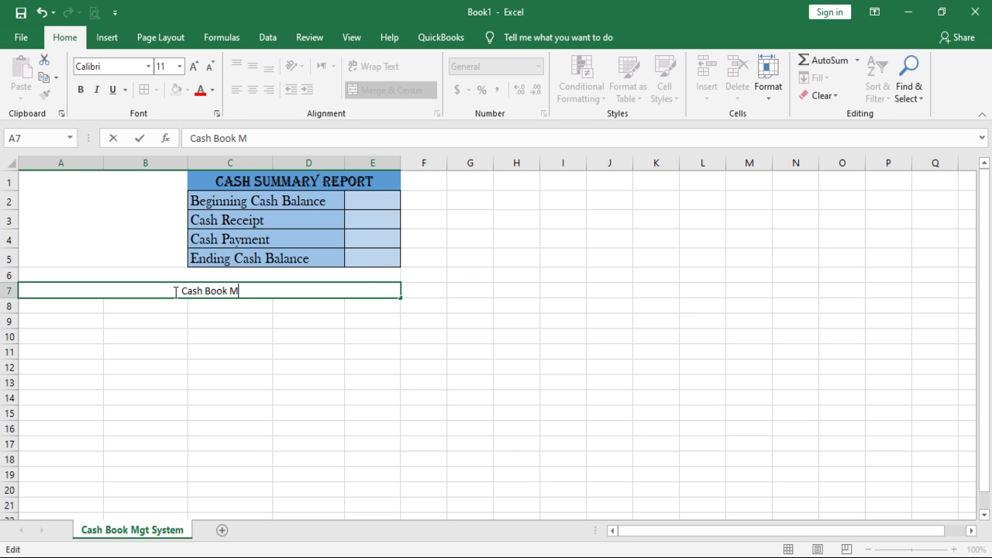
text(anagem)
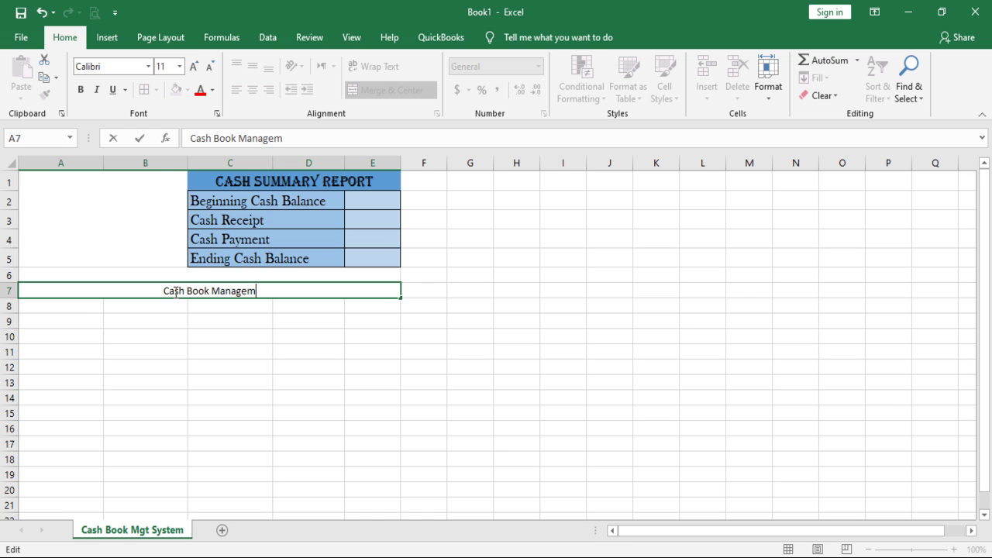
text(ent System)
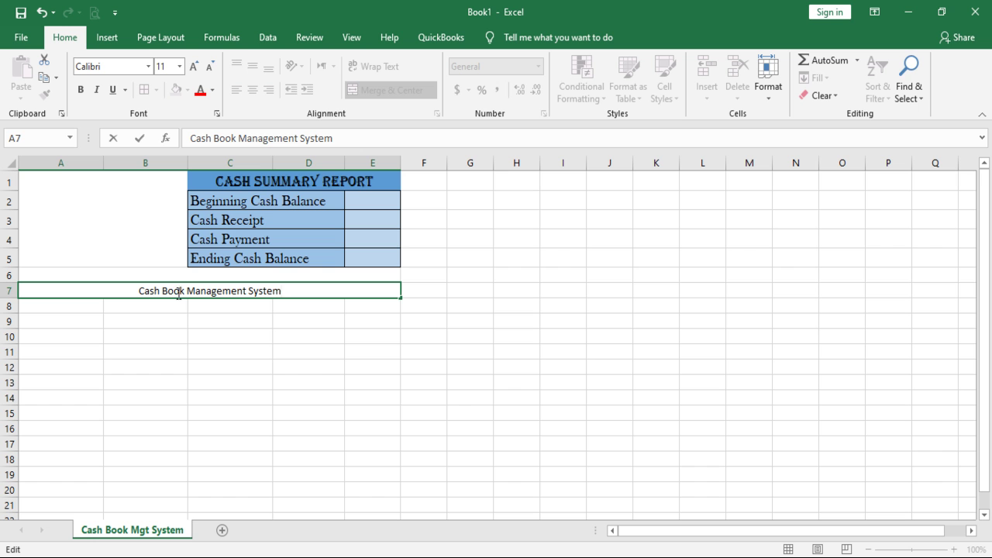
key(ctrl+Return)
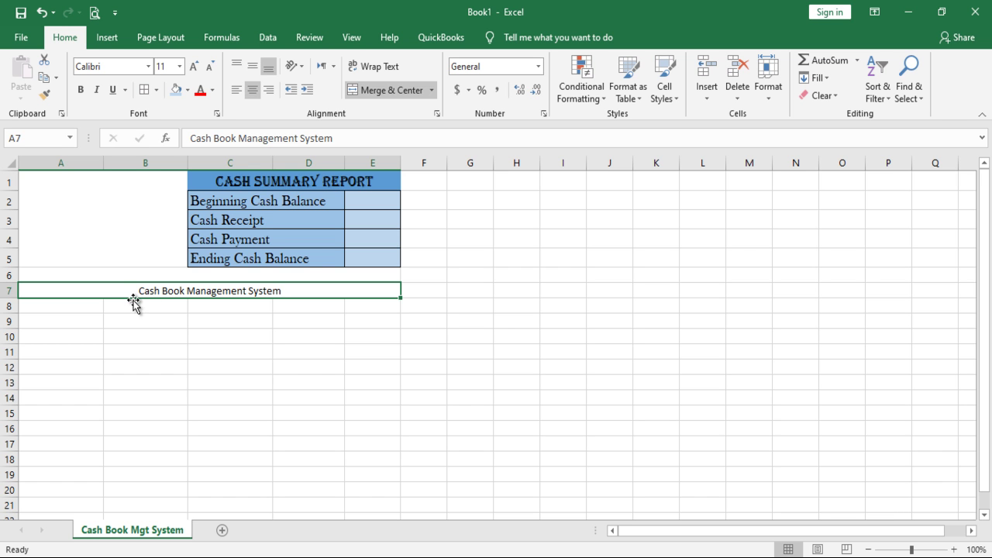
Format the row 7 title with a Blue, Accent 1 fill and the Algerian font at size 14
click(189, 90)
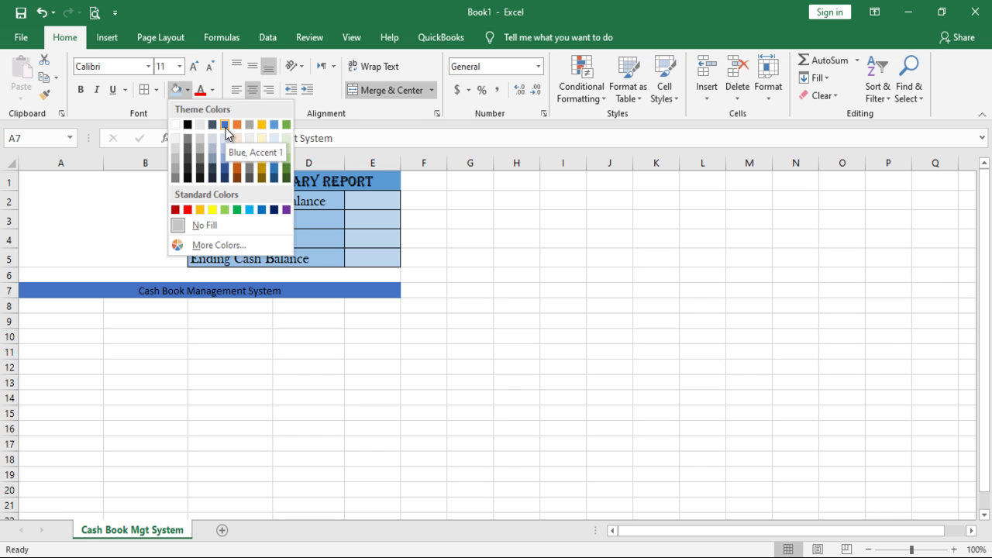
click(225, 125)
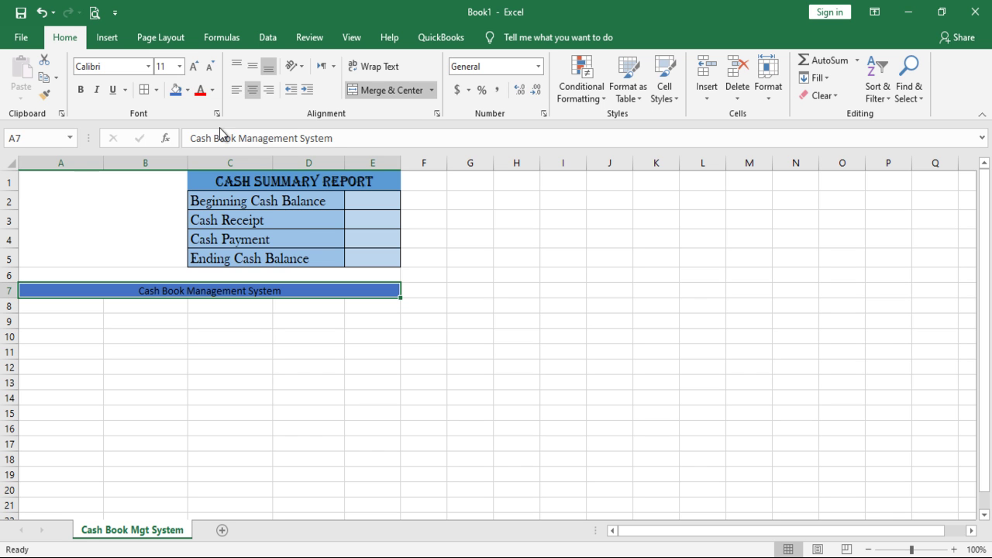
click(148, 67)
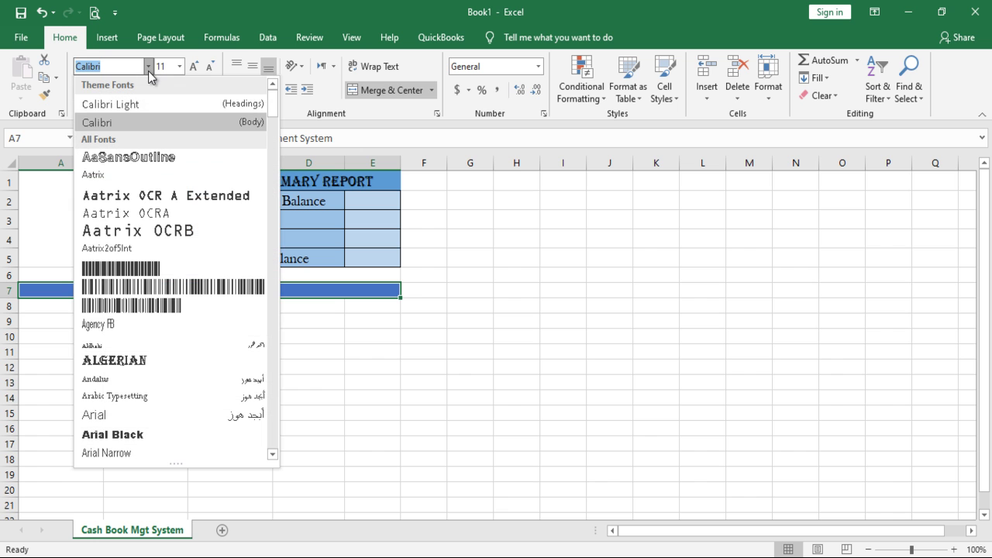
click(166, 358)
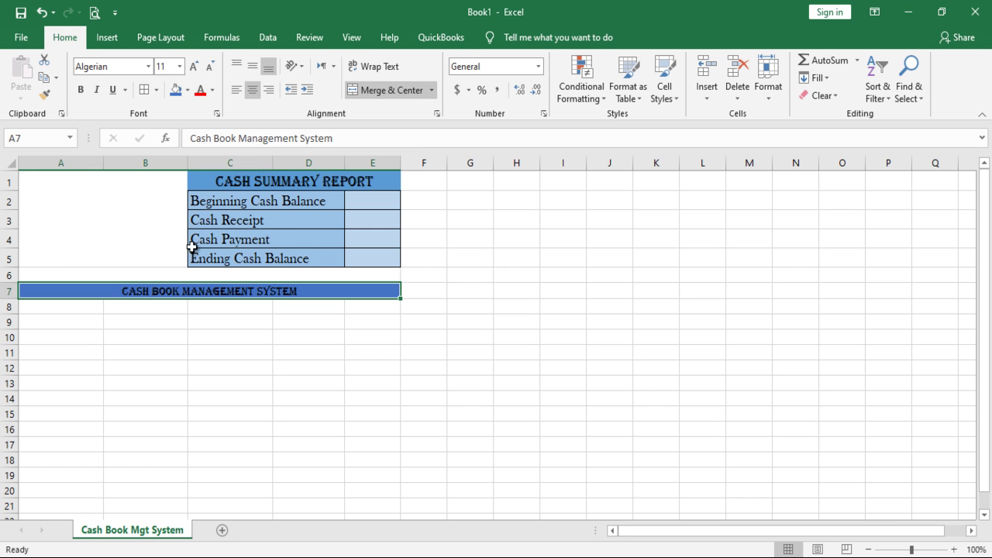
click(193, 66)
click(193, 66)
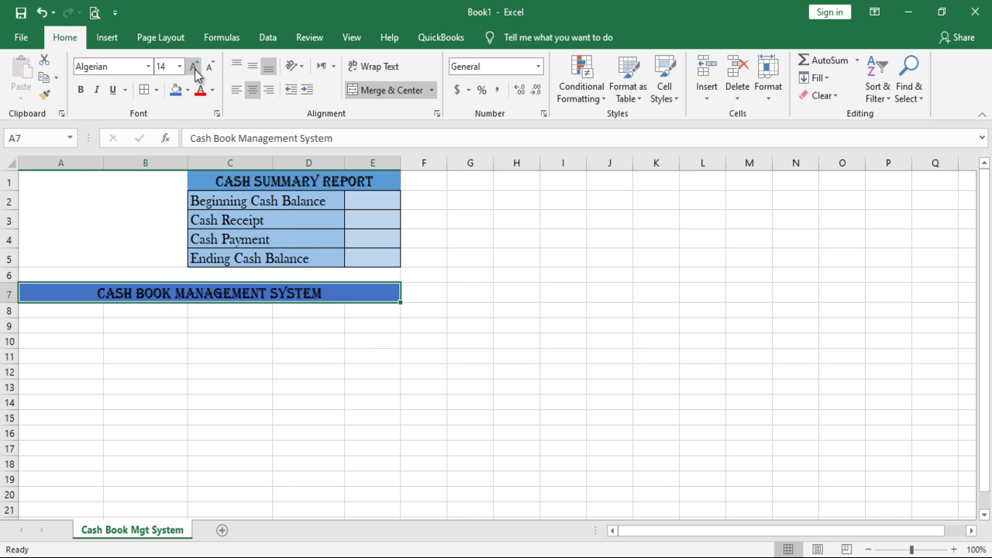
click(143, 353)
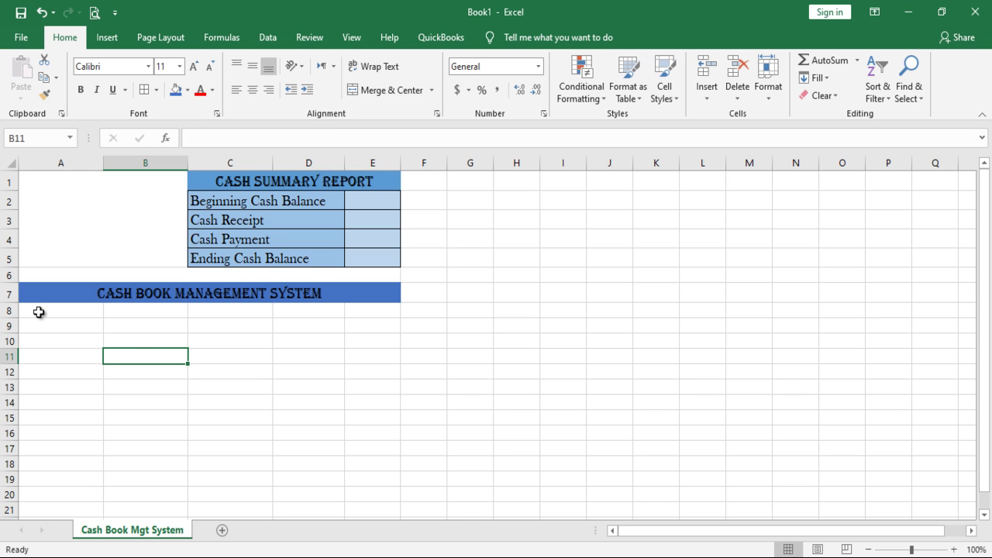
Enter the headers "Date" in A8 and "Transactions Detail" in B8, and widen column B to fit its header
click(28, 311)
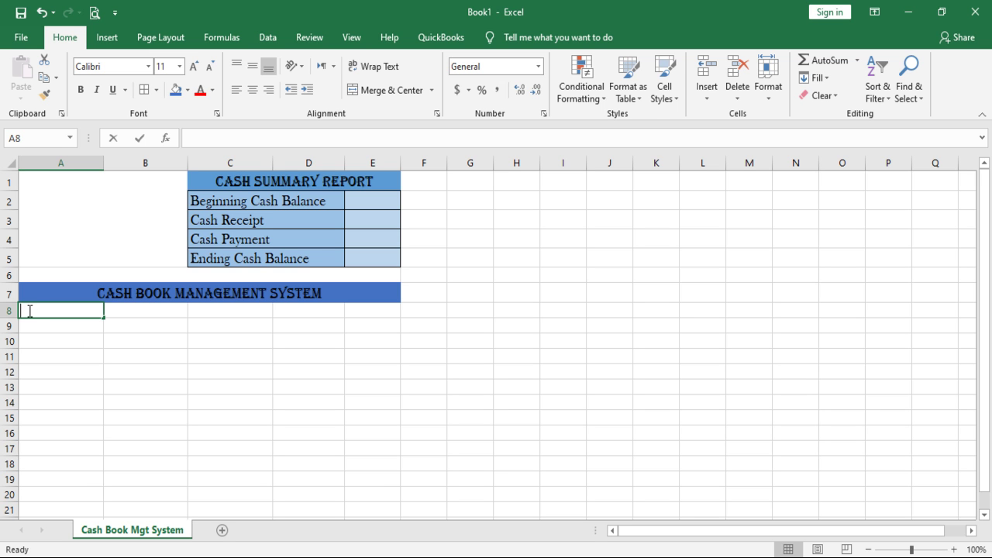
text(D)
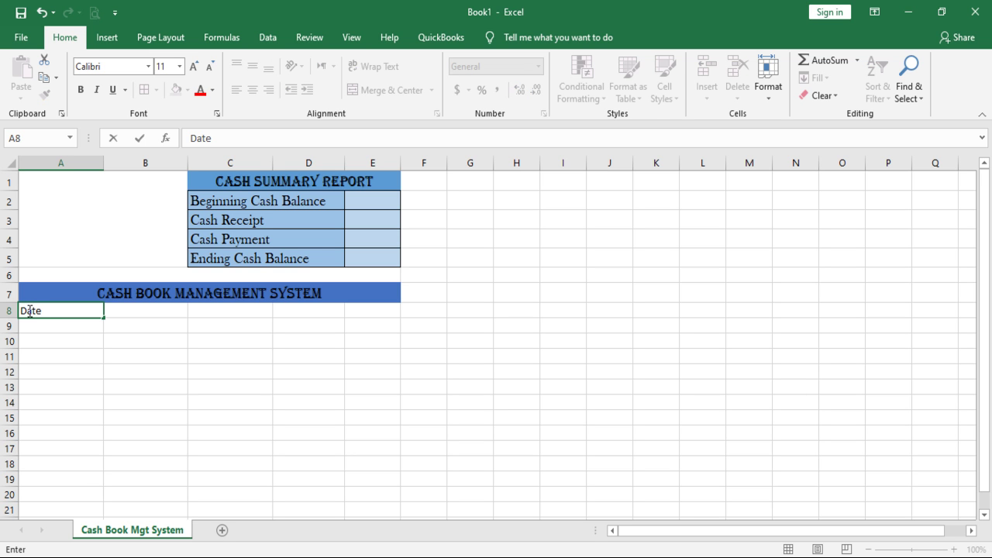
text(ate)
key(Tab)
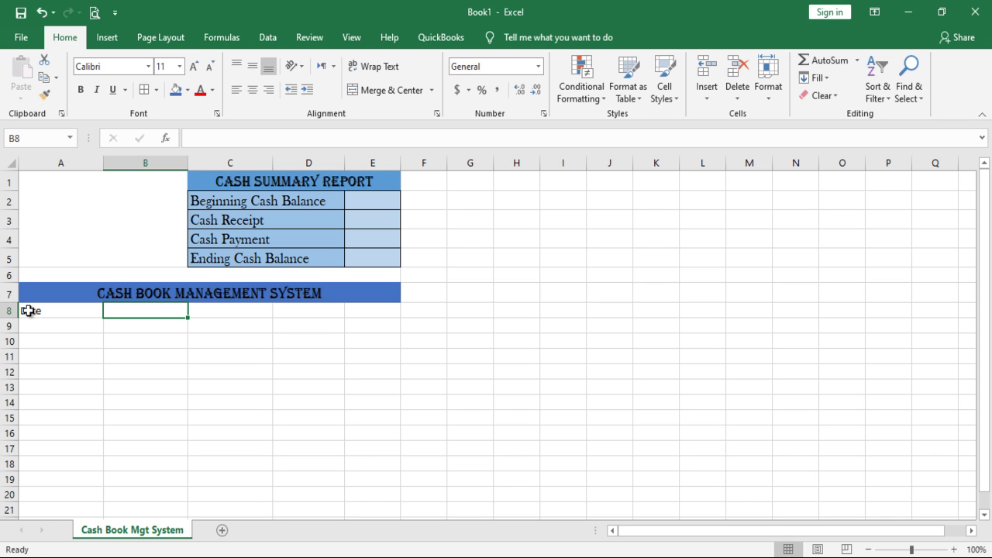
text(Transact)
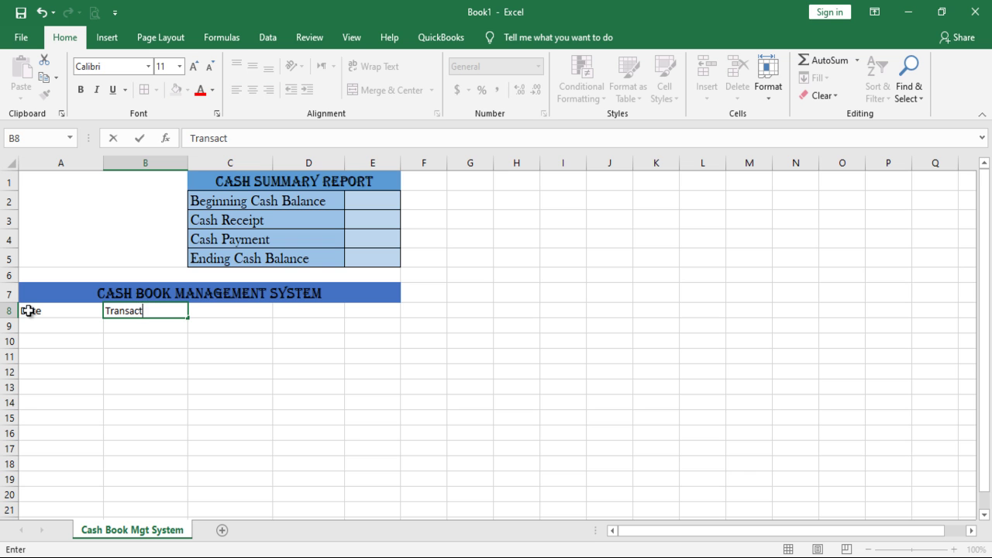
text(Detail)
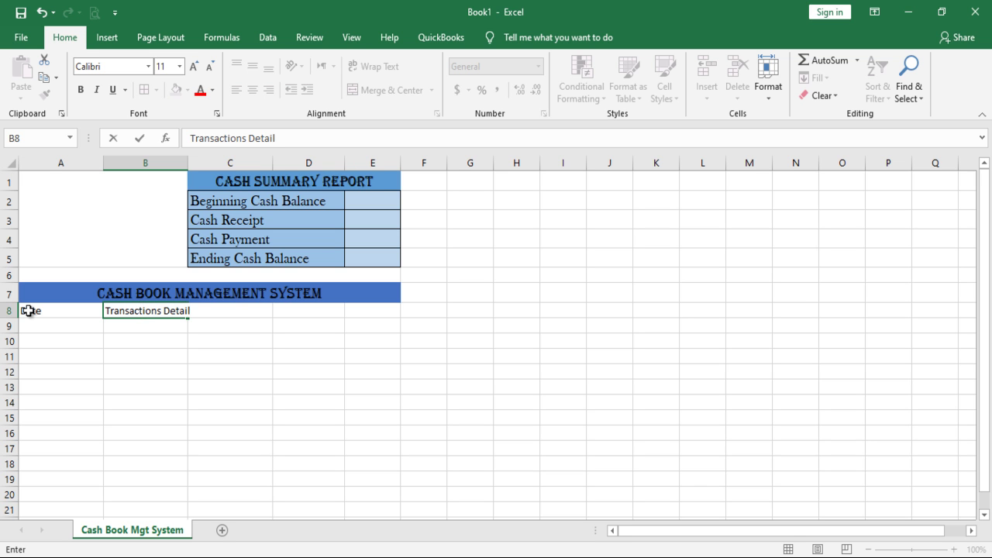
key(Tab)
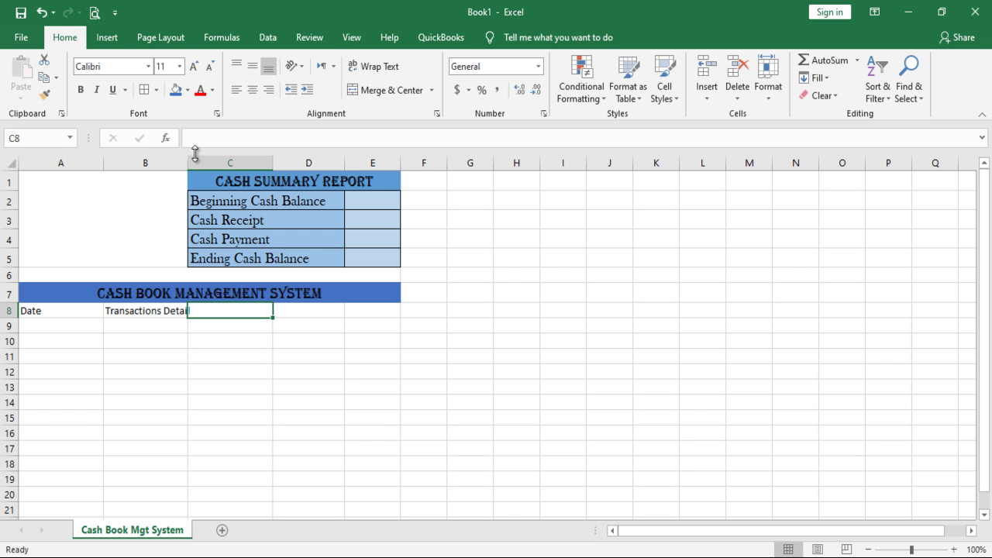
drag(187, 164, 209, 164)
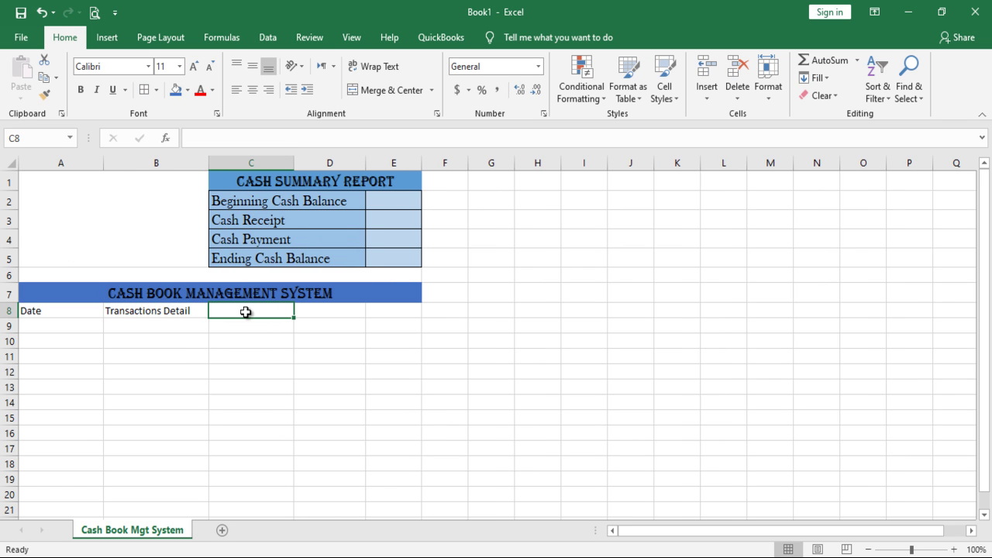
Enter the headers "Receipt" in C8, "Payment" in D8 and "Balance" in E8
text(Rece)
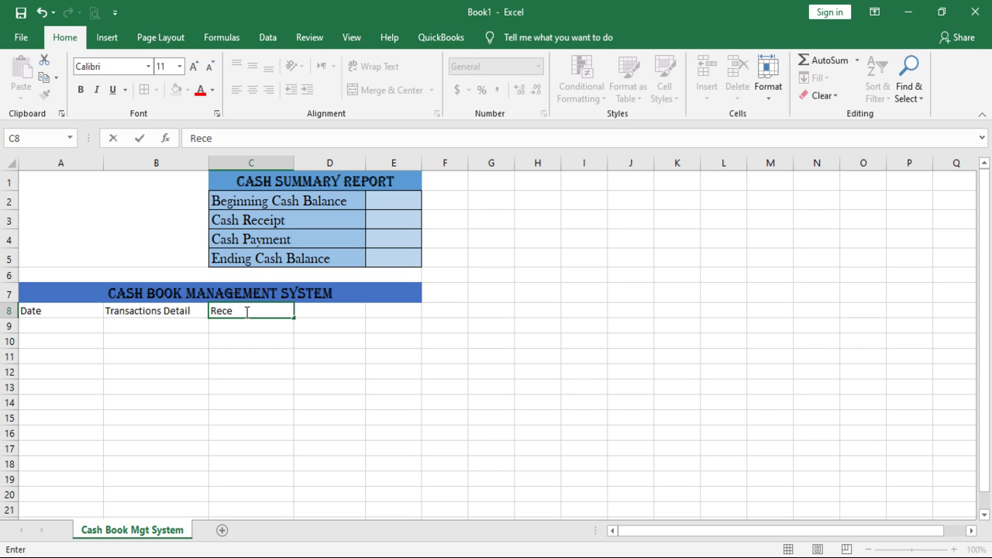
text(ipt)
key(Tab)
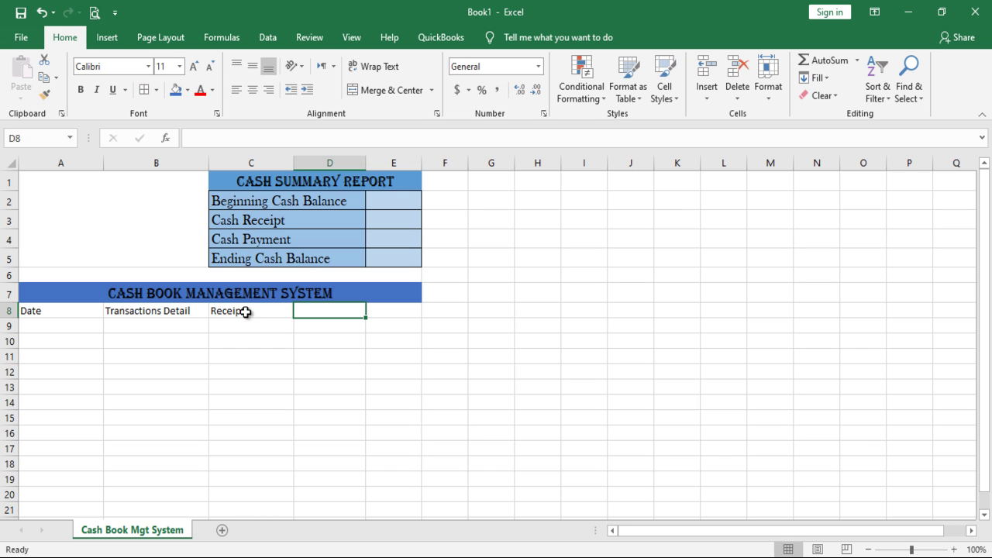
text(Pay)
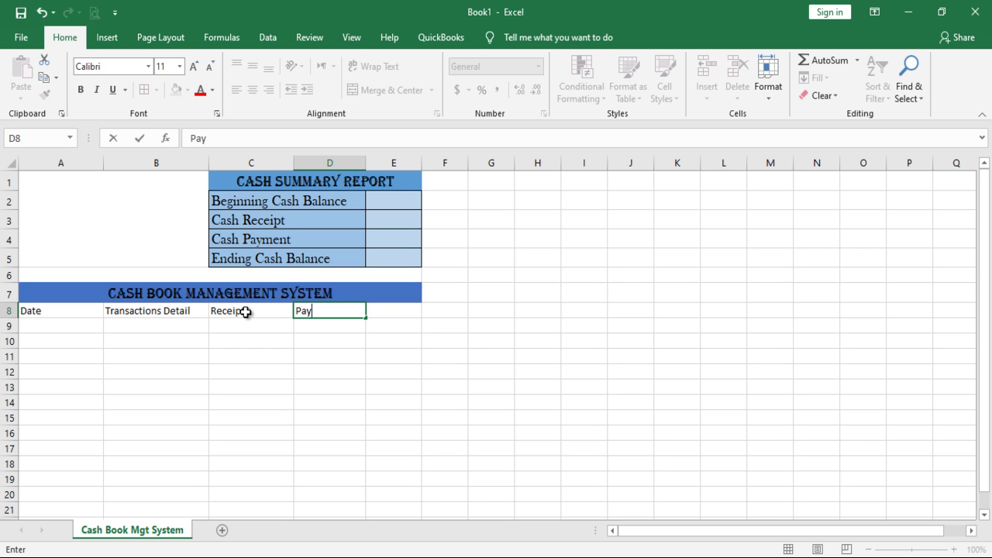
text(me)
key(Tab)
text(Balance)
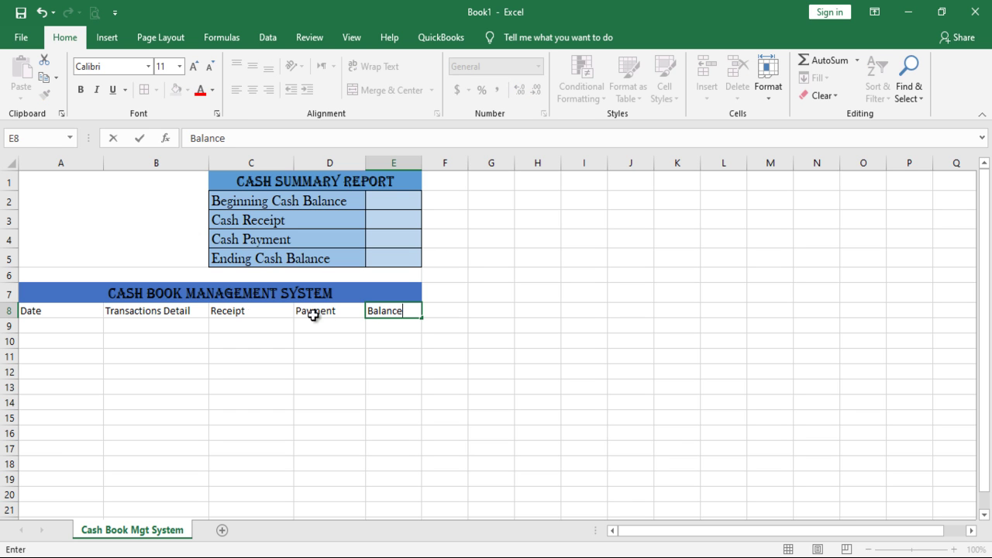
Format the table range A8:E19 with the Baskerville Old Face font at size 12 and borders around all cells
click(28, 310)
drag(51, 313, 414, 476)
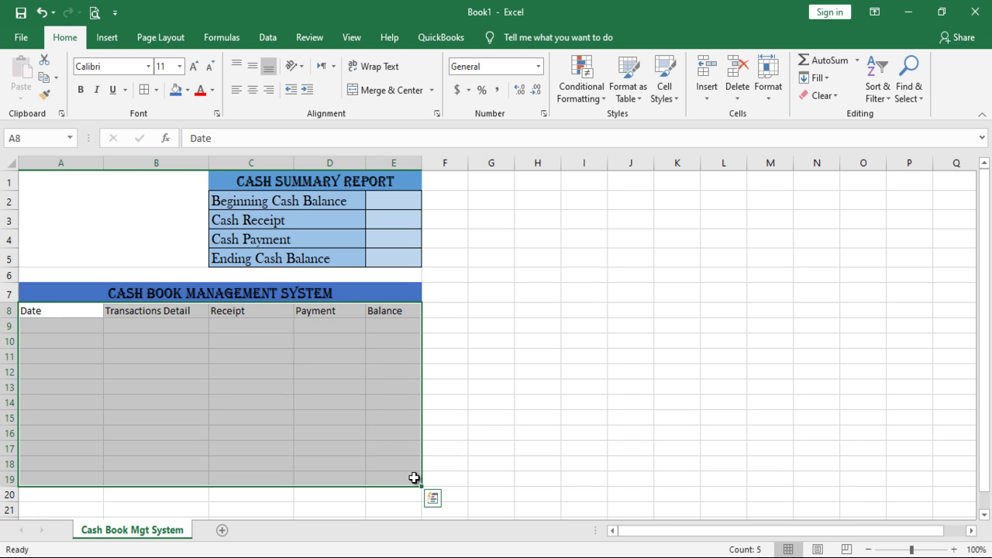
click(149, 67)
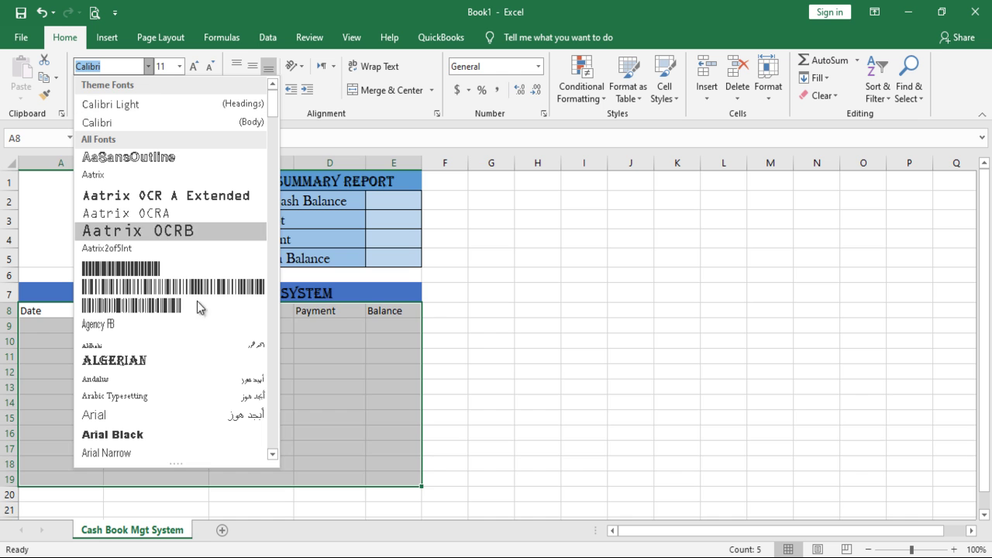
click(272, 455)
drag(275, 454, 275, 454)
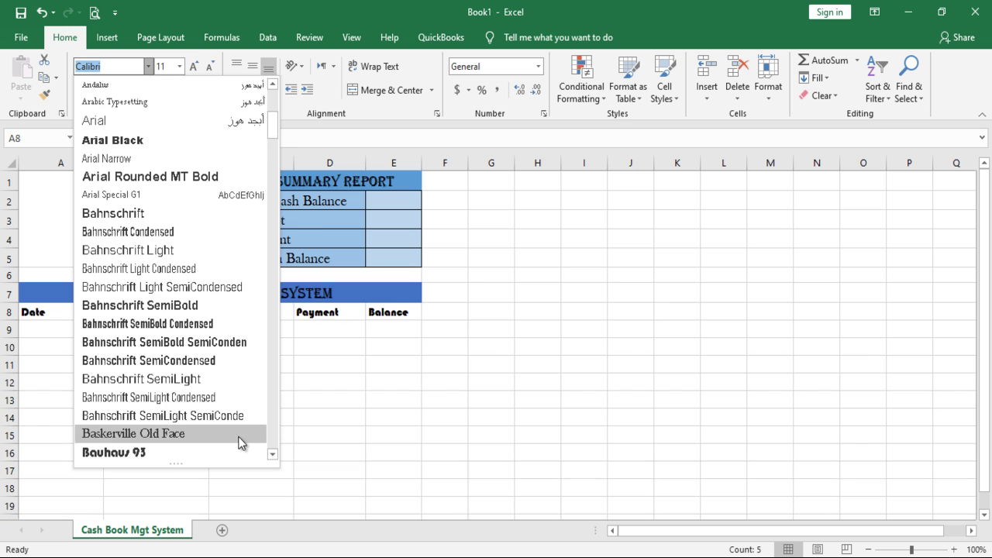
click(226, 434)
key(ctrl+shift+End)
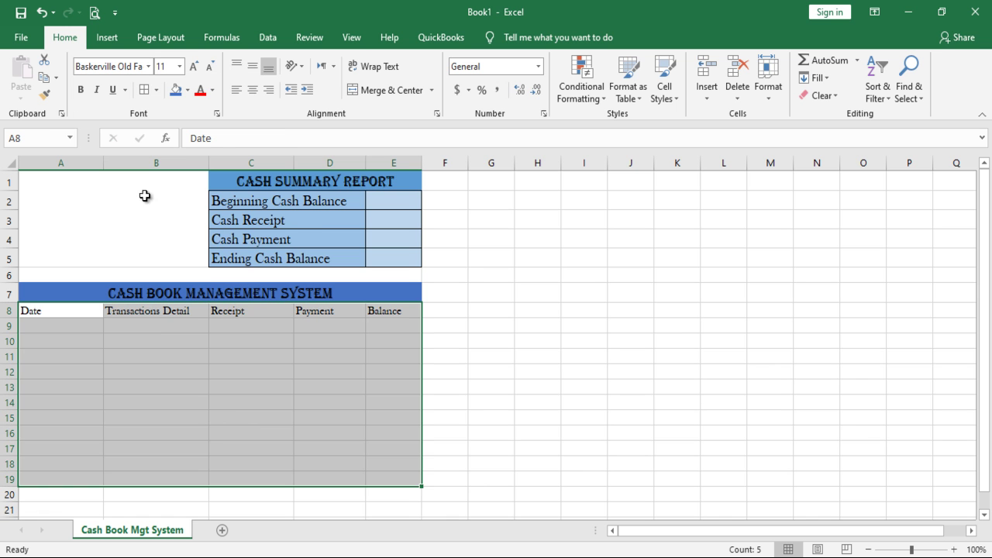
click(194, 66)
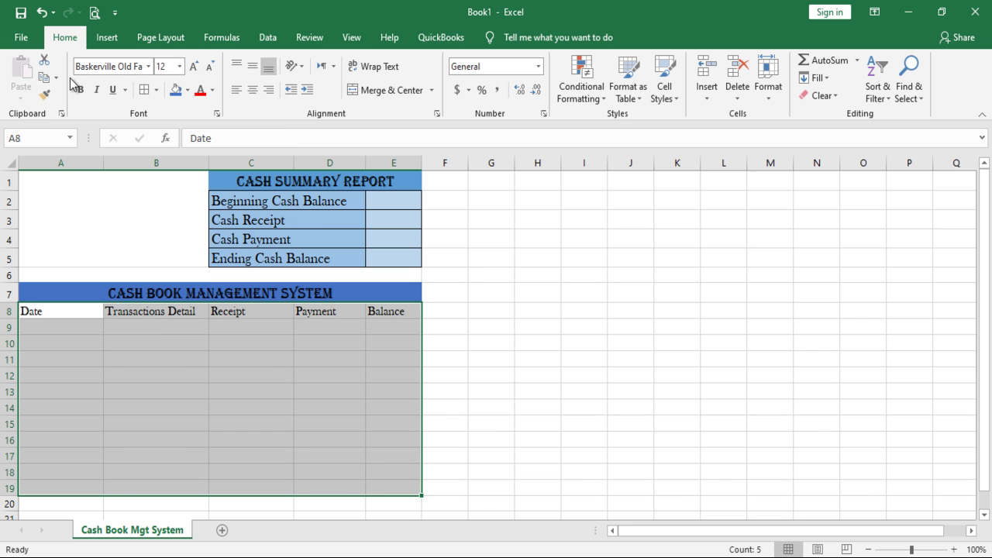
click(144, 92)
click(168, 381)
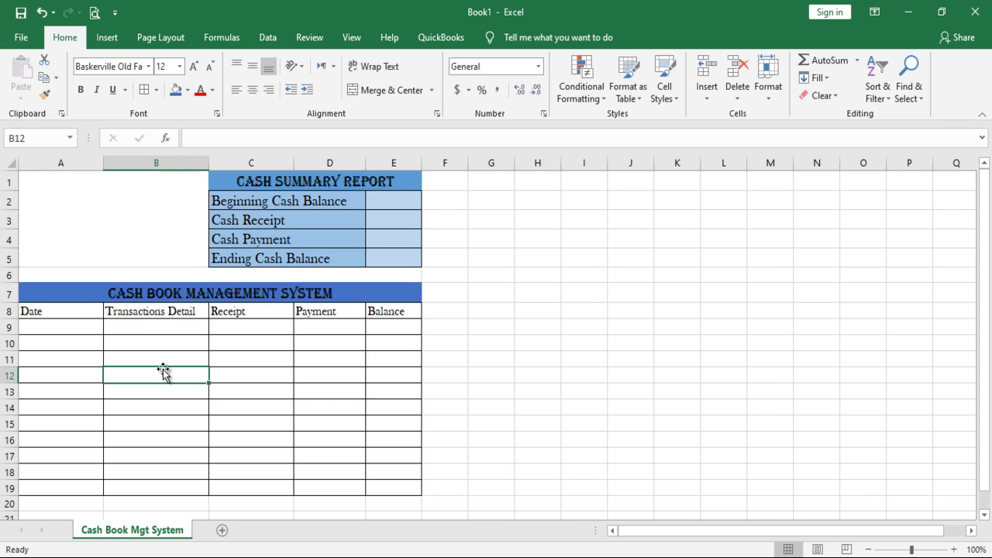
Fill the header row A8:E8 with the same light blue as the Cash Summary Report labels
drag(60, 310, 388, 312)
click(188, 90)
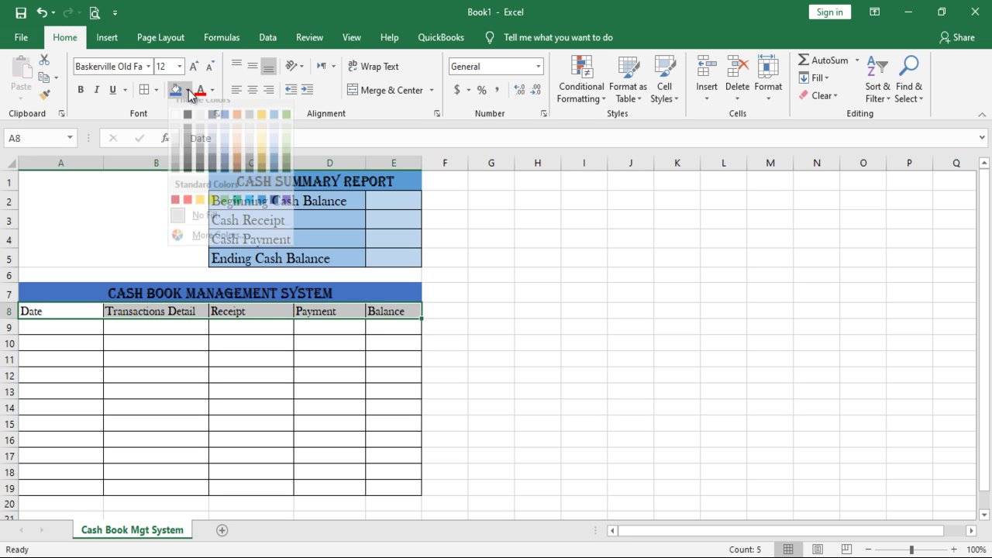
click(274, 148)
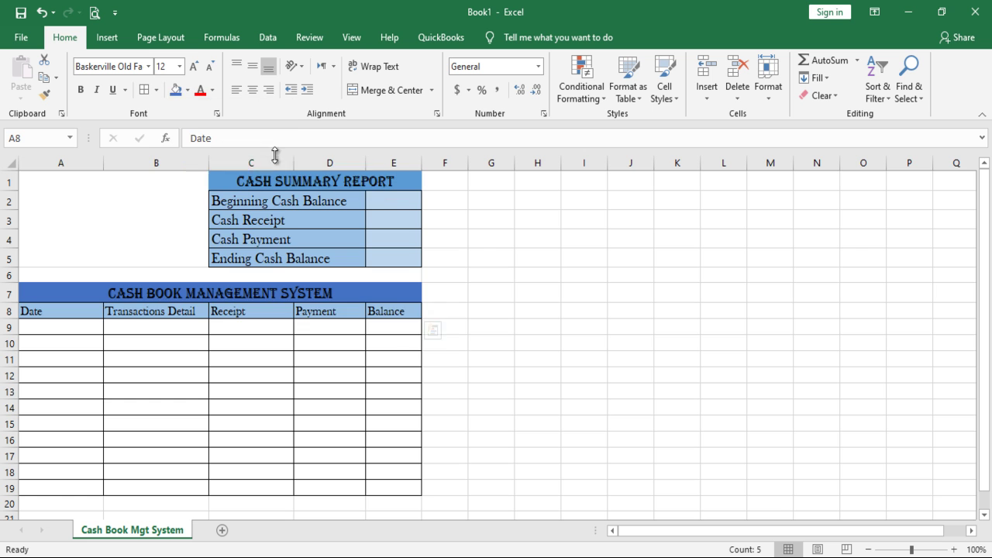
click(99, 346)
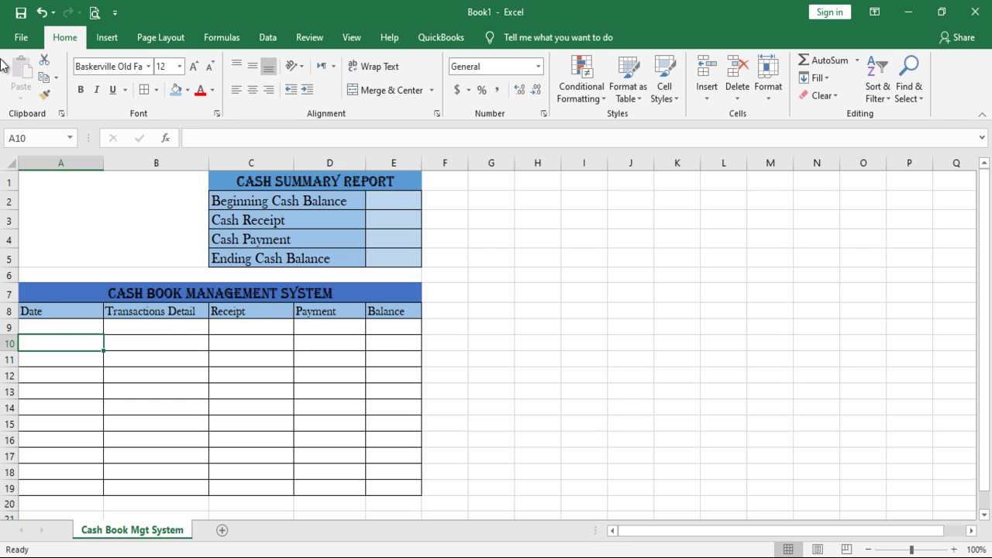
Enter the date 01/11/2020 in A9 and "Beginning Cash Balance" in B9, and widen column B to fit the text
click(76, 328)
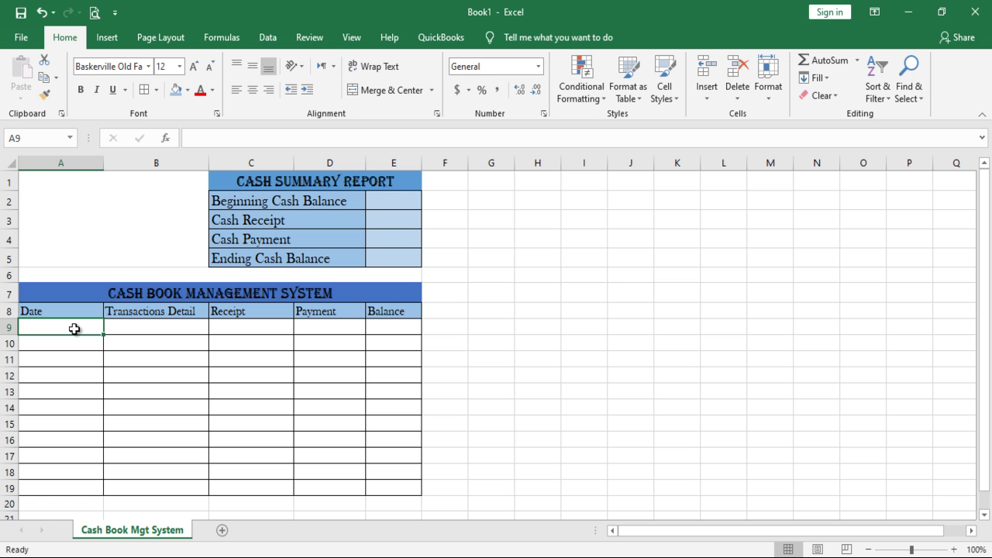
text(01)
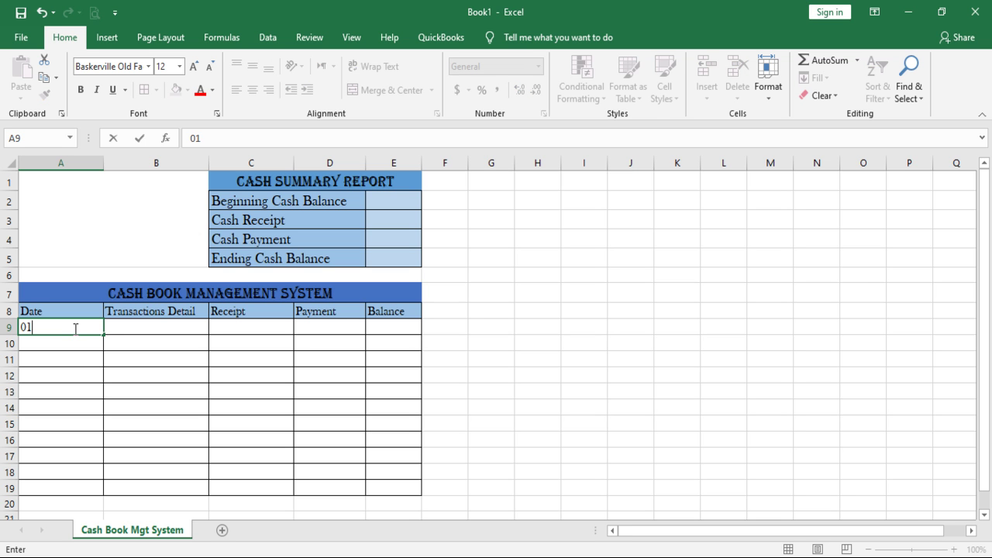
text(/11/2020)
key(Tab)
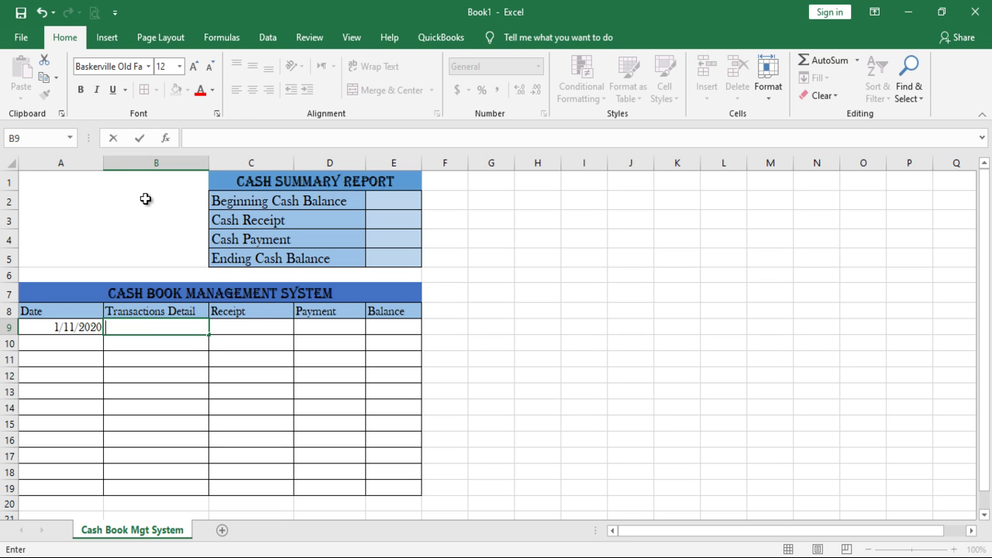
text(Beginning C)
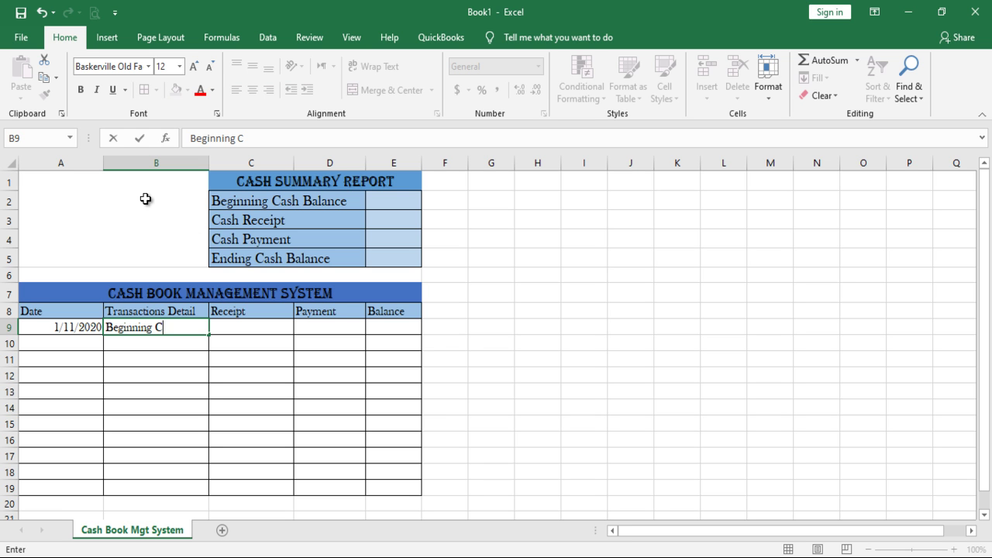
text(ash Balance)
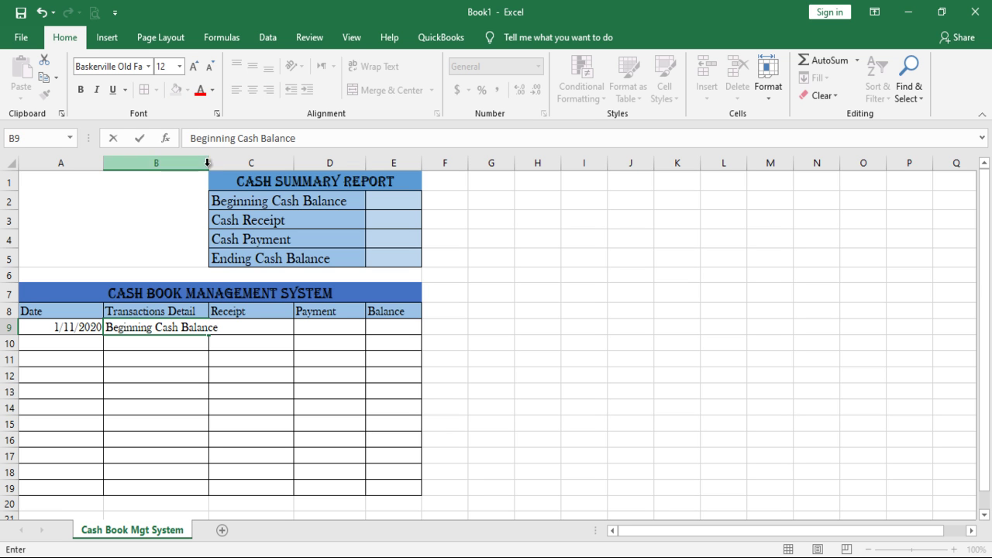
click(234, 326)
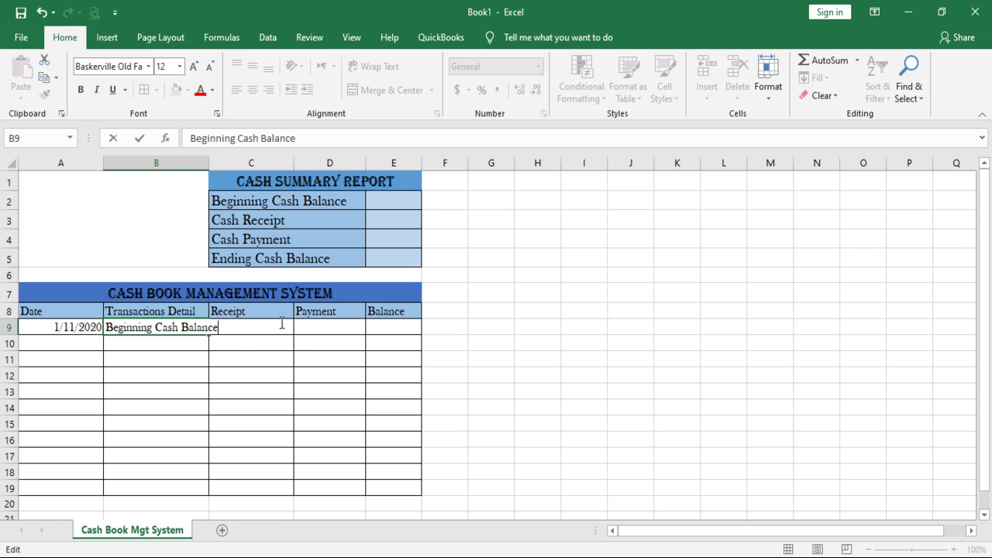
click(311, 323)
drag(210, 163, 233, 163)
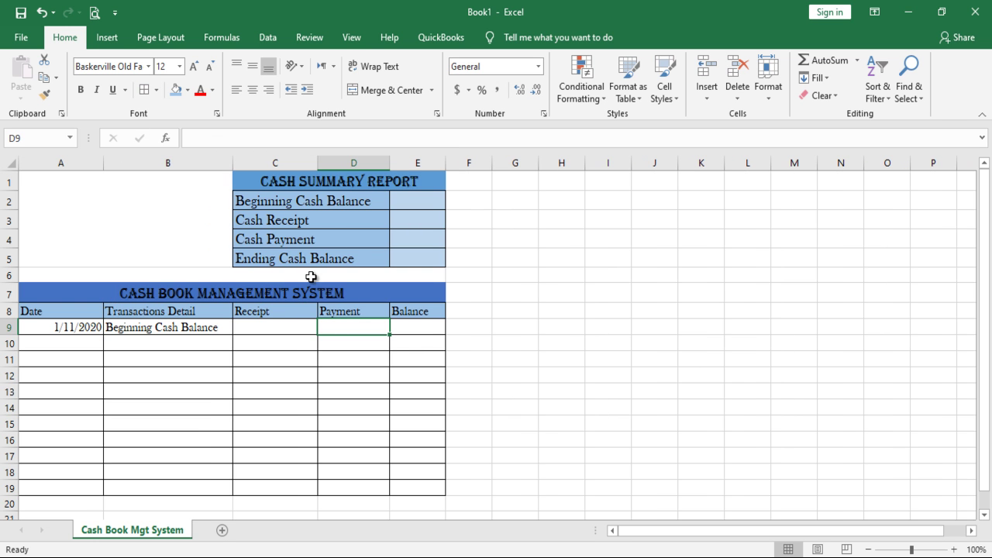
Enter the opening balance of 100 in E9
key(Right)
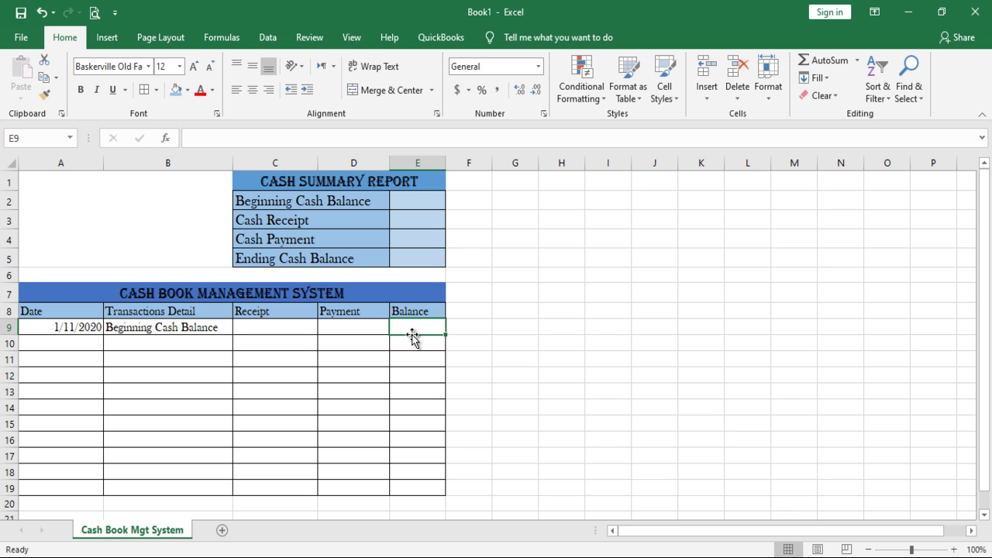
text(100)
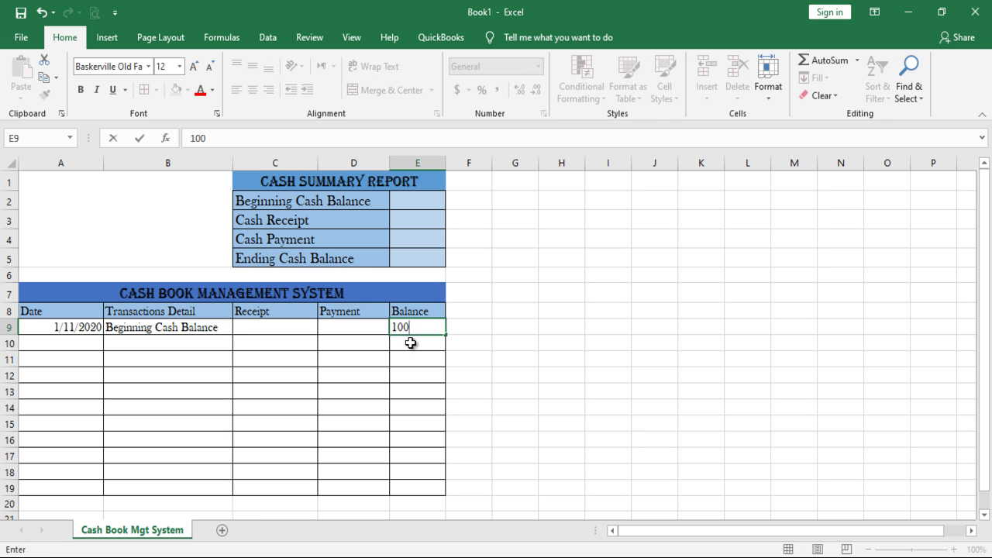
key(Return)
Fill in row 10 with the date 02/11/2020, the detail "Cash Receipt" and a receipt amount of 100
click(67, 343)
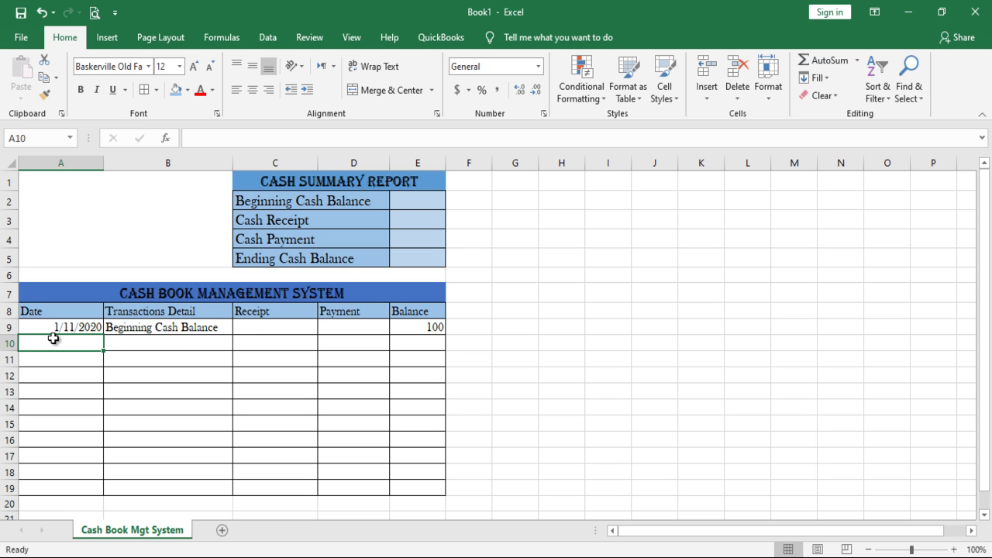
text(02/11/2020)
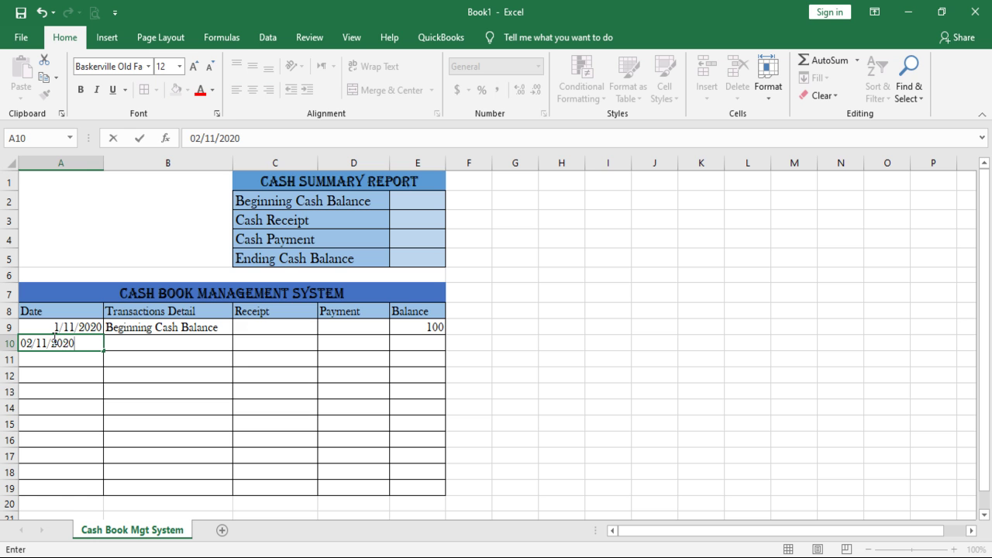
key(Tab)
text(Ca)
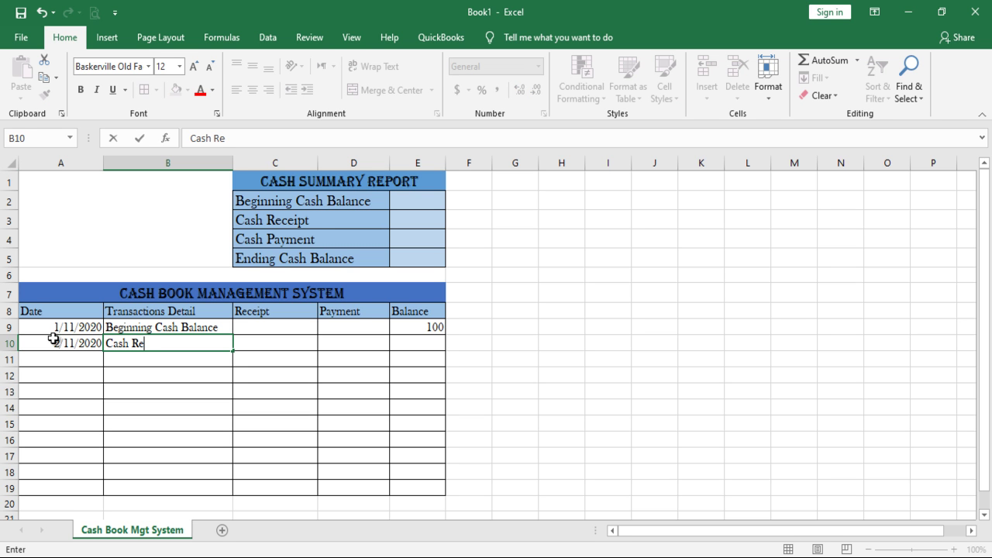
text(sh Receipt)
key(Tab)
text(100)
key(Tab)
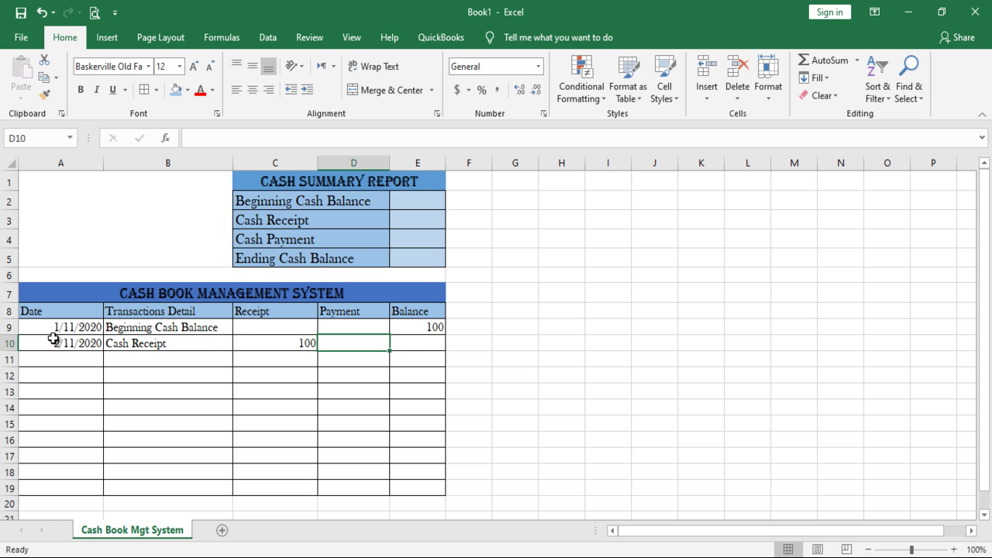
Enter the running balance formula =IF(A10="","",E9+C10-D10) in E10
click(416, 346)
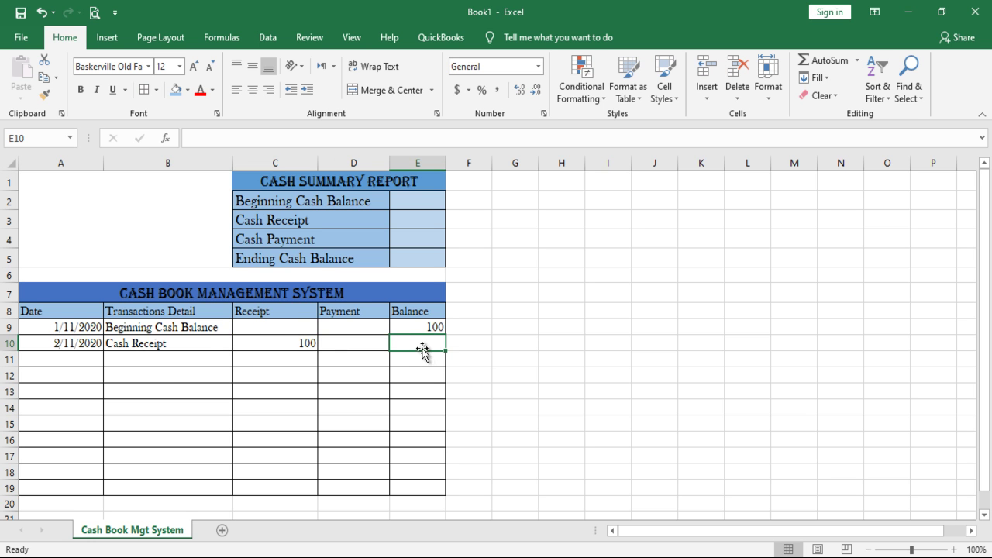
click(430, 327)
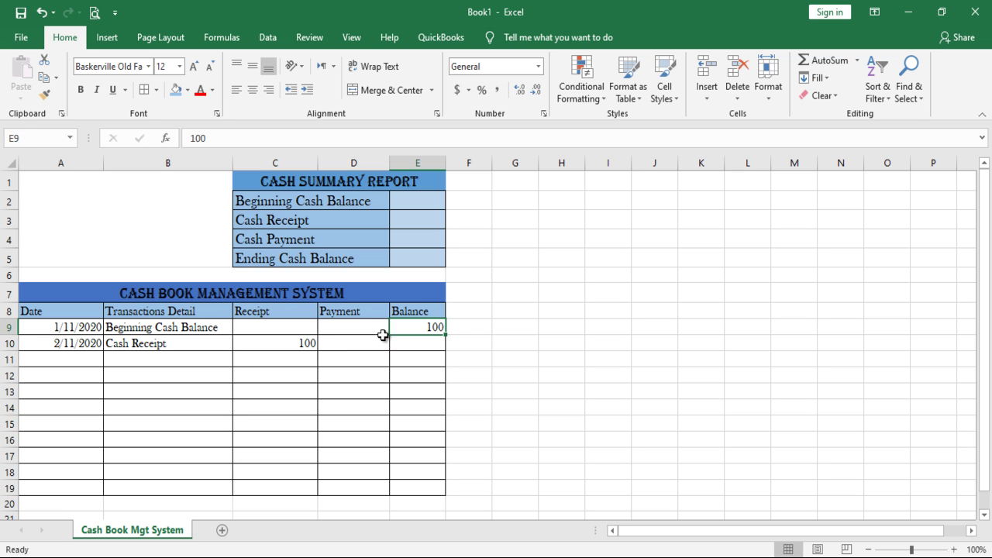
click(301, 344)
click(417, 344)
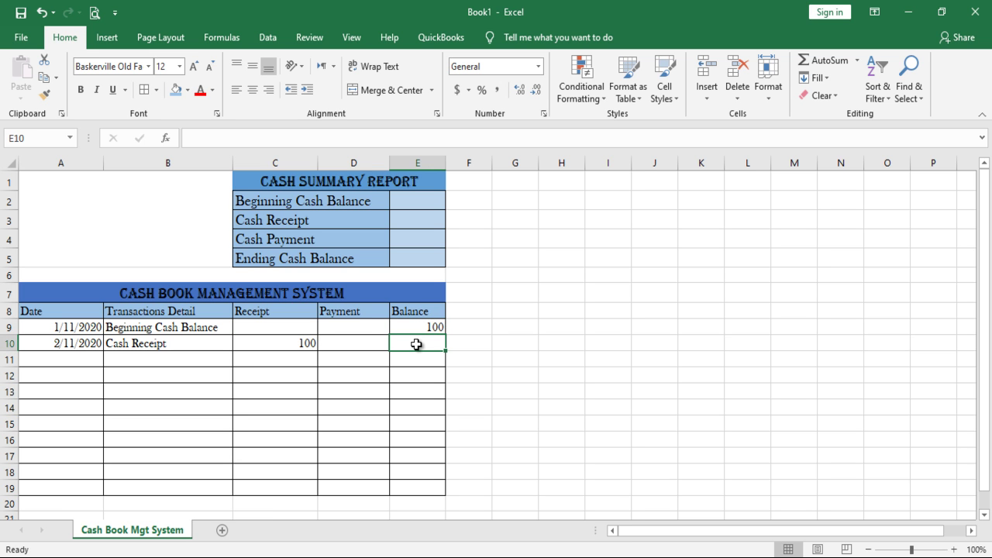
text(=if)
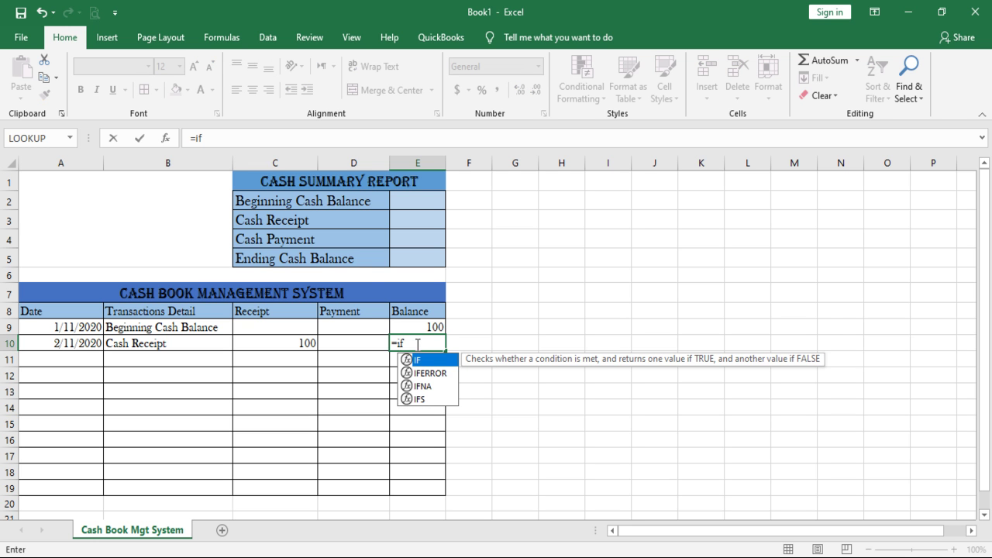
text(()
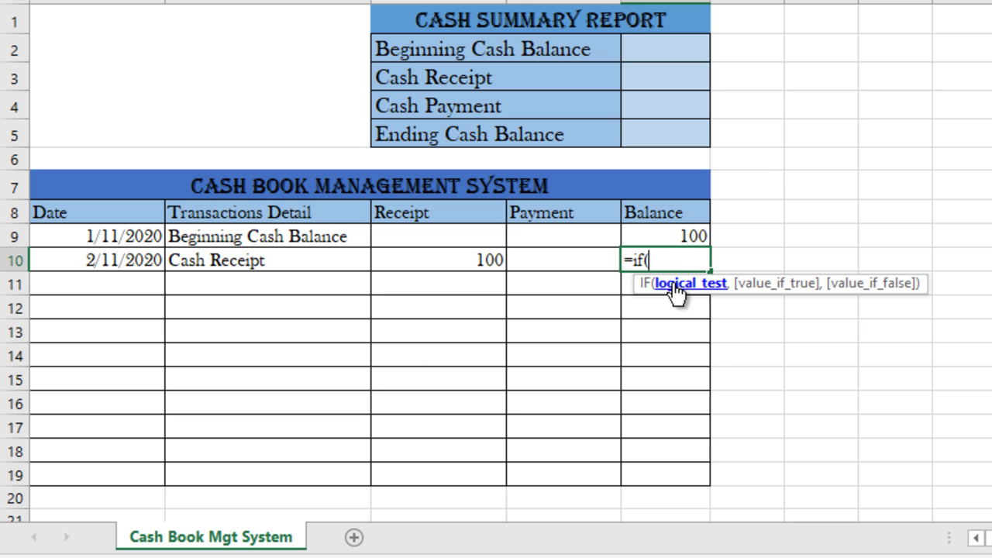
click(115, 262)
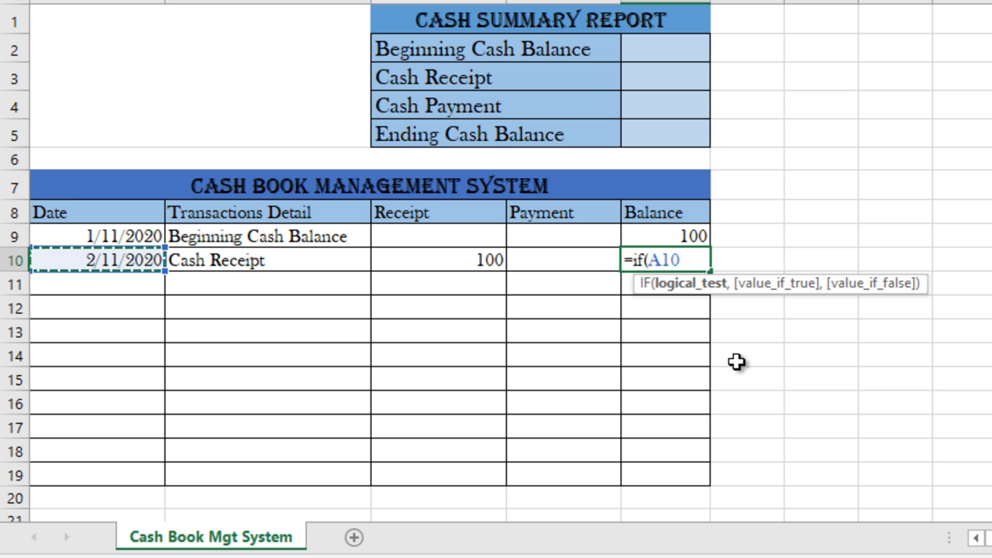
text(=)
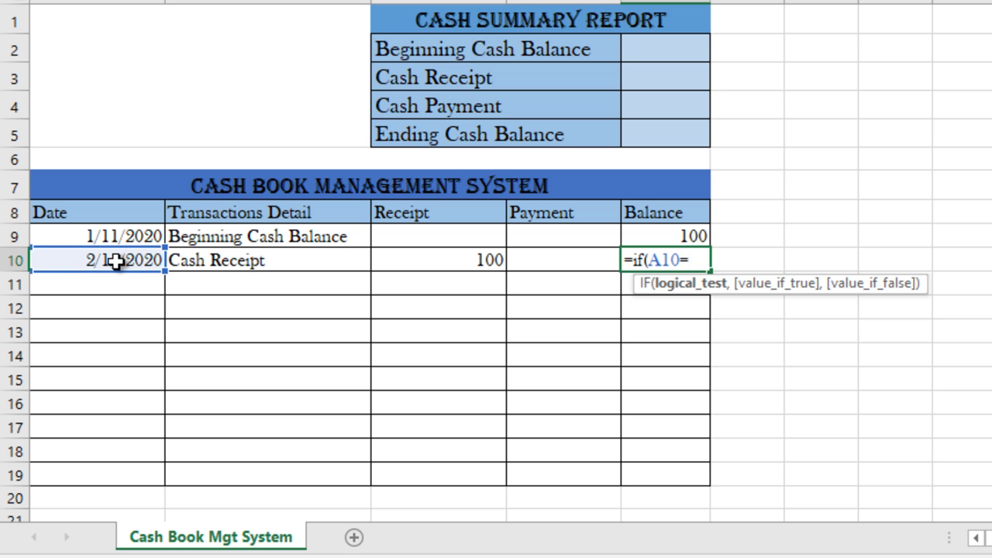
text(" ,)
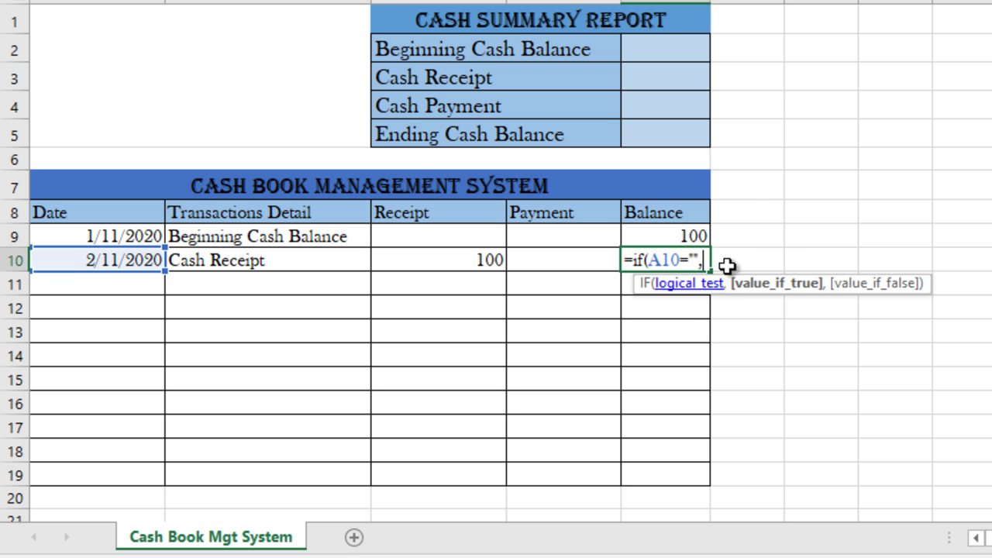
text("",)
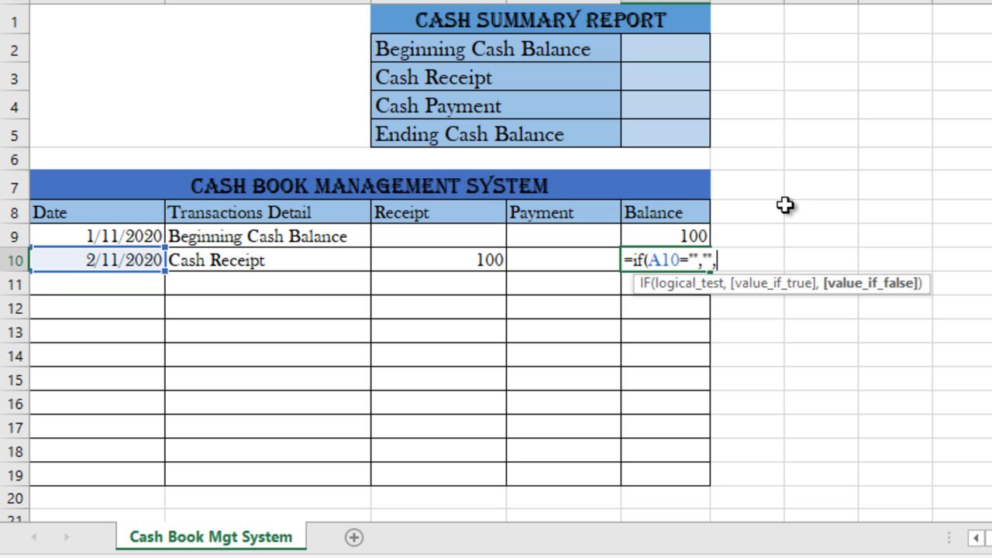
click(680, 231)
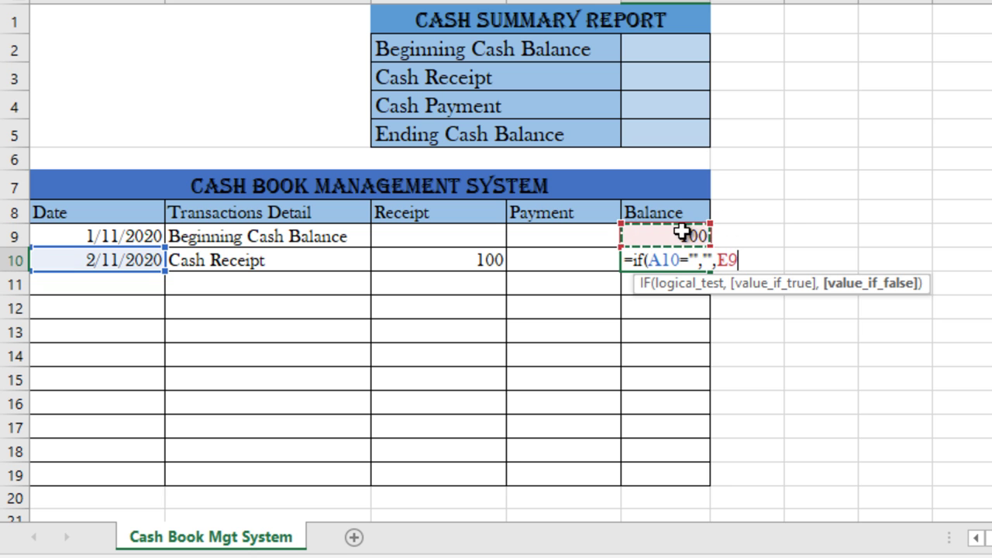
text(+)
click(486, 261)
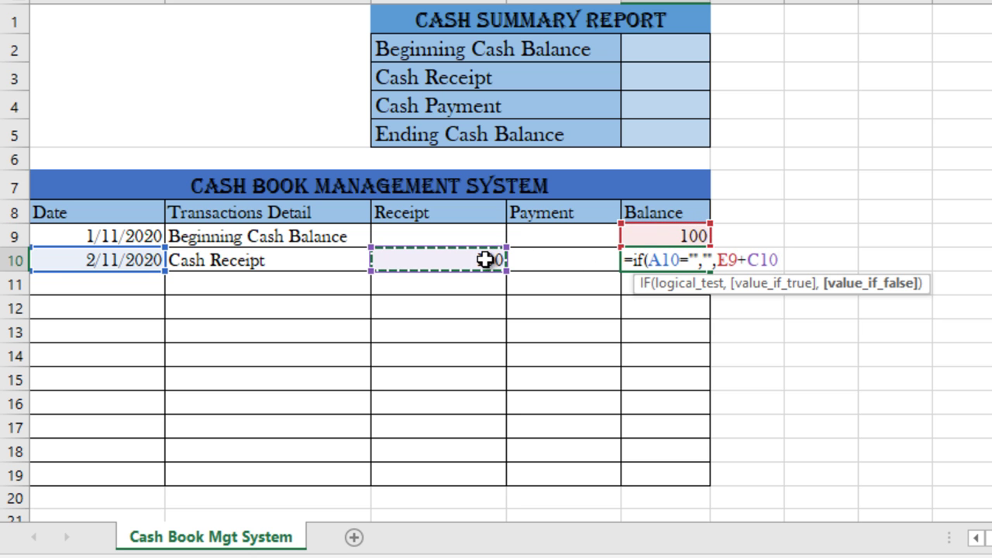
text(-)
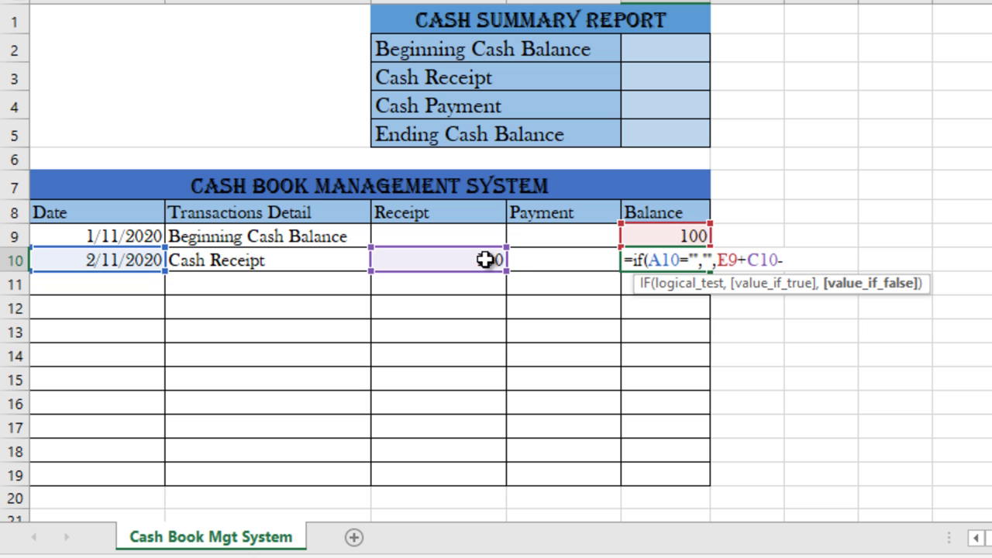
click(552, 267)
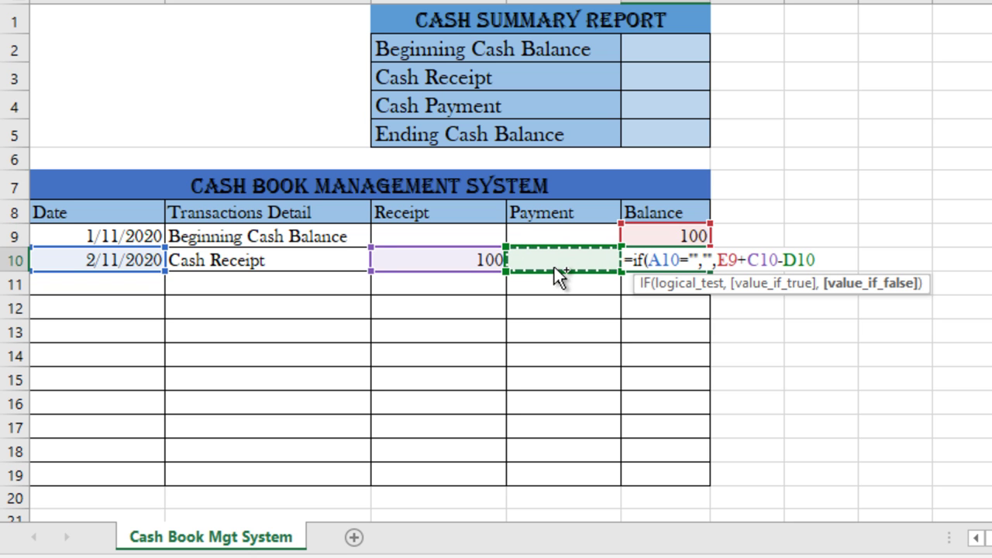
text())
key(ctrl+Return)
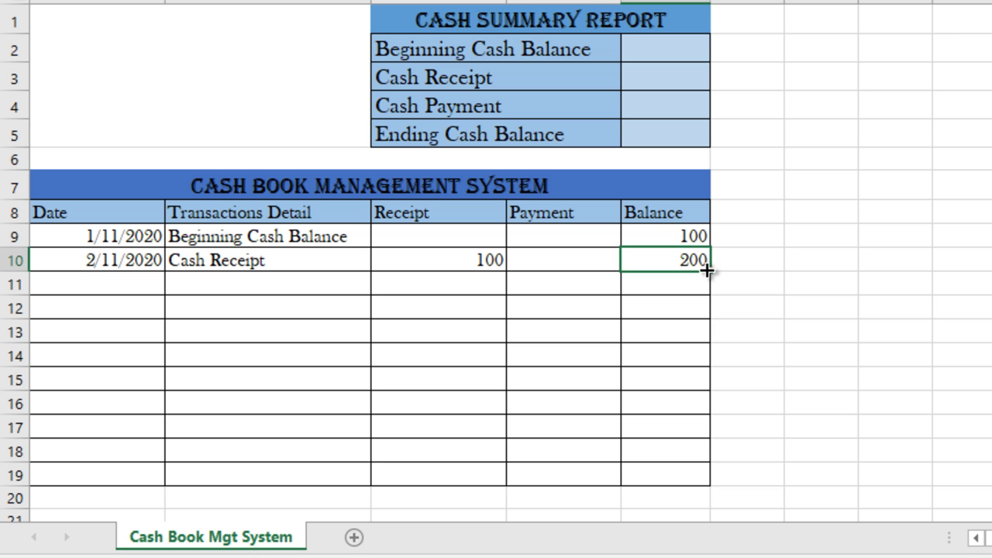
Fill the balance formula from E10 down to E19 and check the copied formula in the lower Balance cells
drag(708, 269, 702, 478)
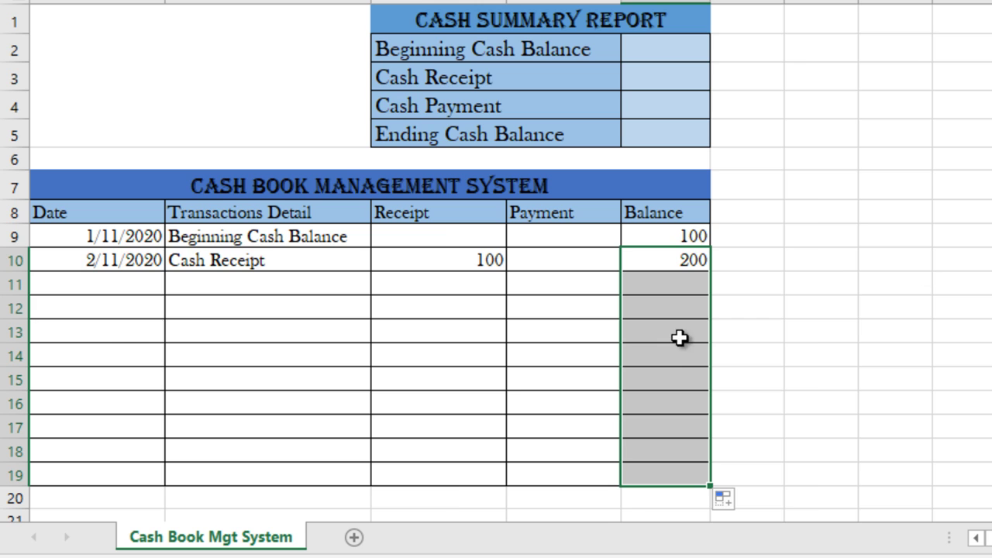
click(689, 333)
click(664, 427)
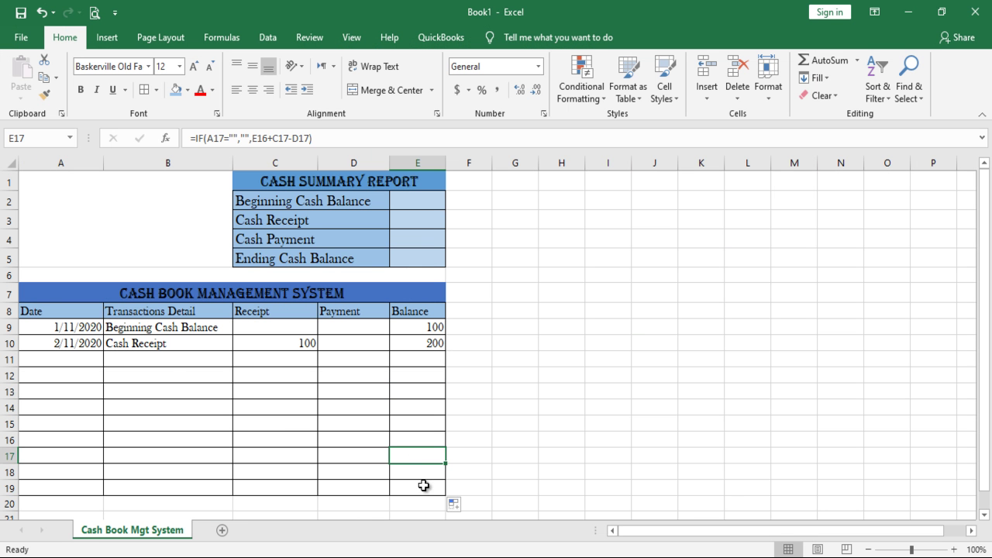
Enter the detail "Cash Payment" in B11 and a payment amount of 50 in D11
click(79, 359)
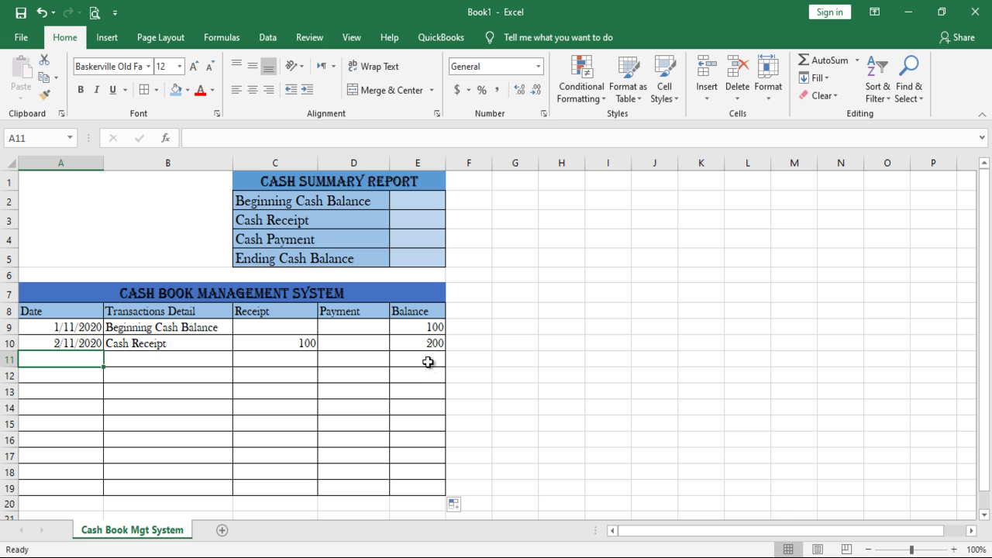
click(169, 363)
text(Cash)
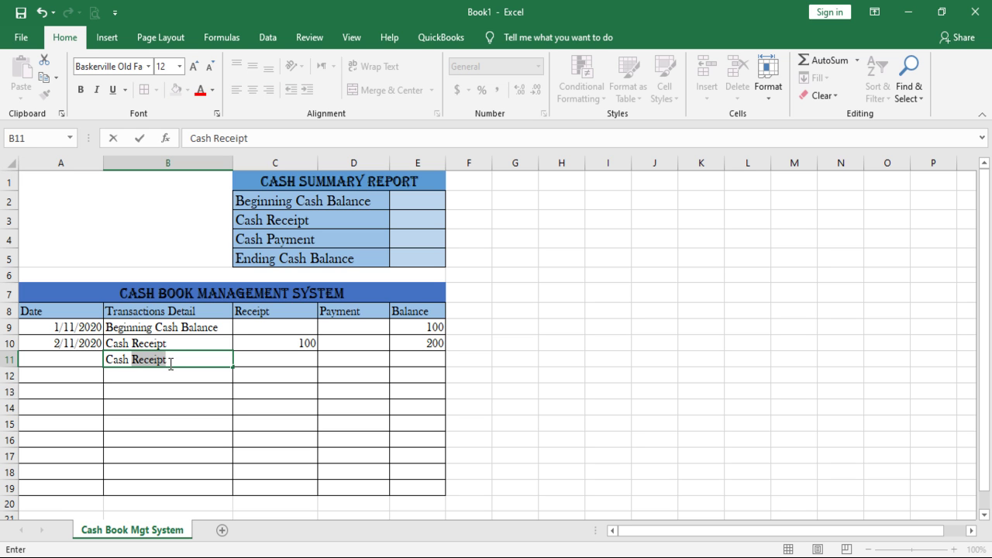
text(Payme)
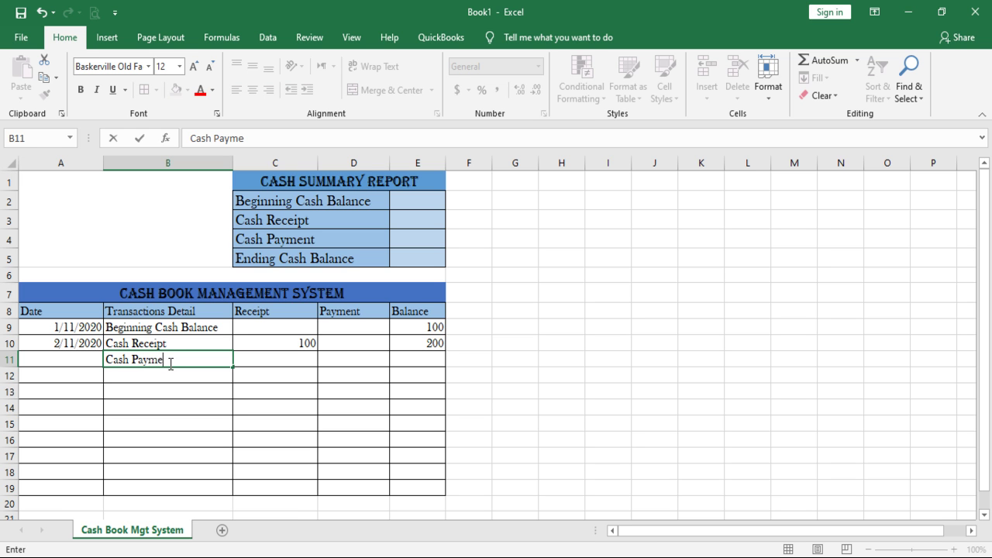
key(Tab)
key(Tab)
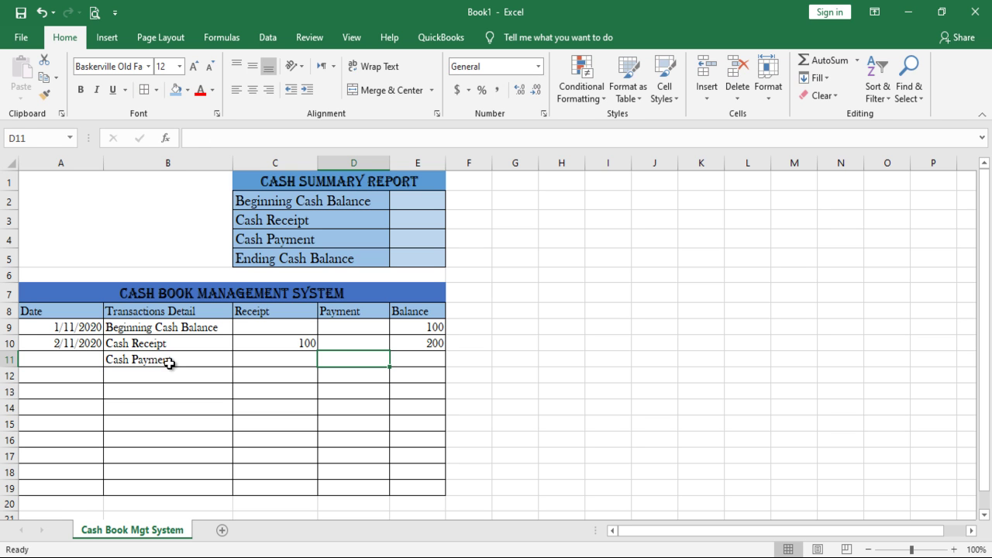
text(50)
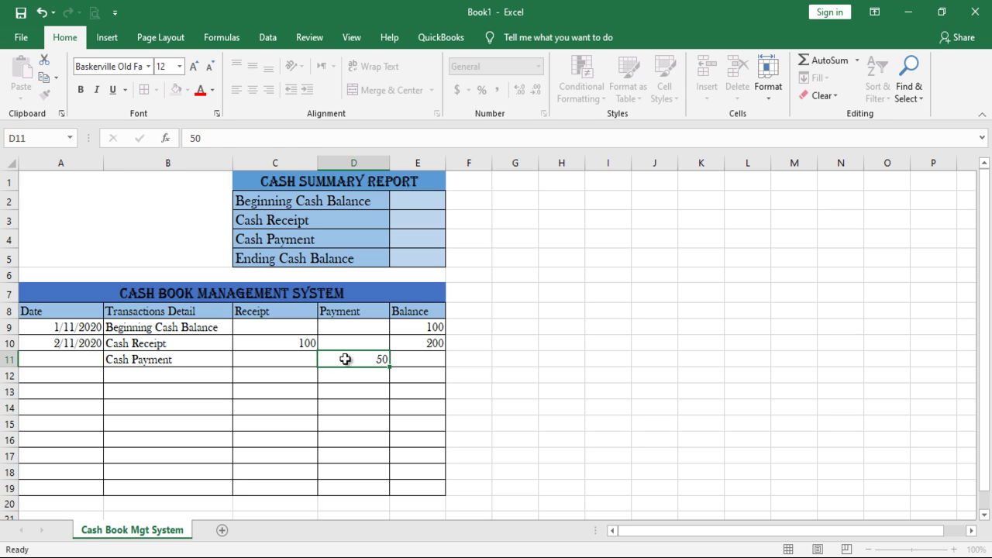
key(Tab)
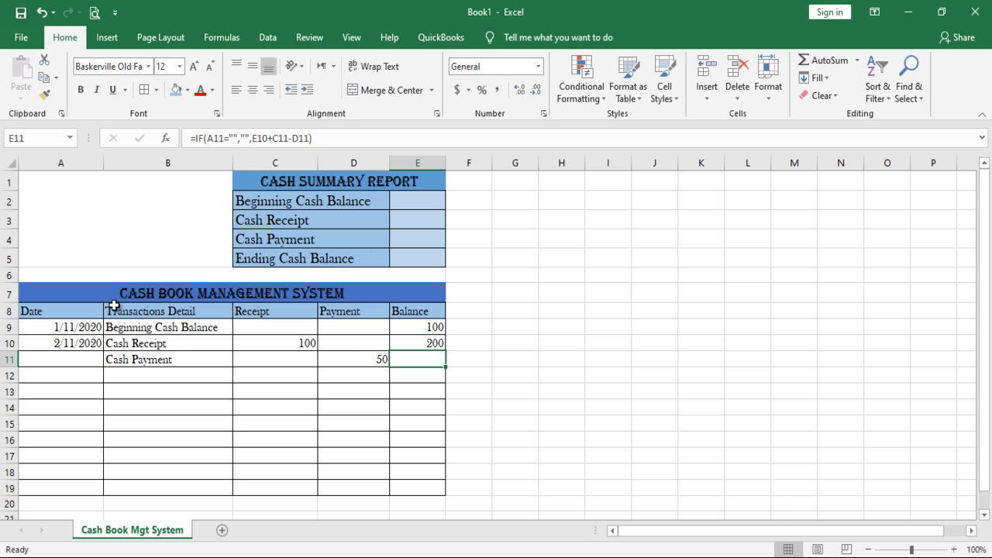
Enter the date 02/11/2020 in A11 for the cash payment row
click(71, 363)
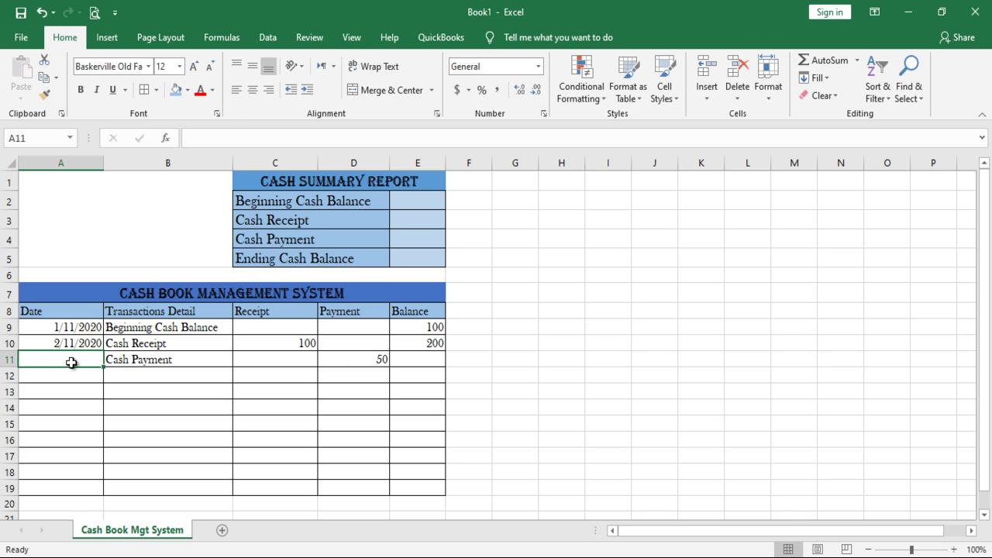
text(02/11/2020)
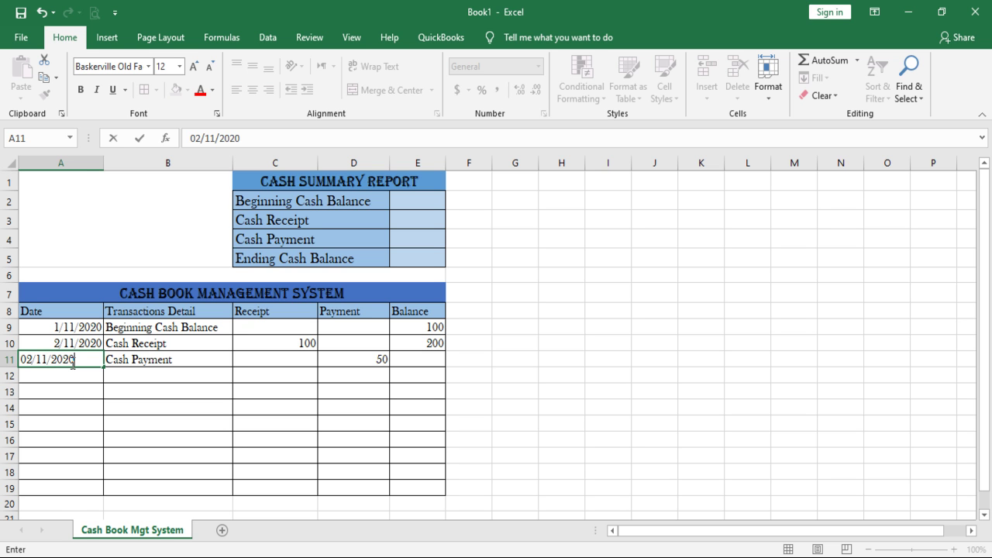
key(Tab)
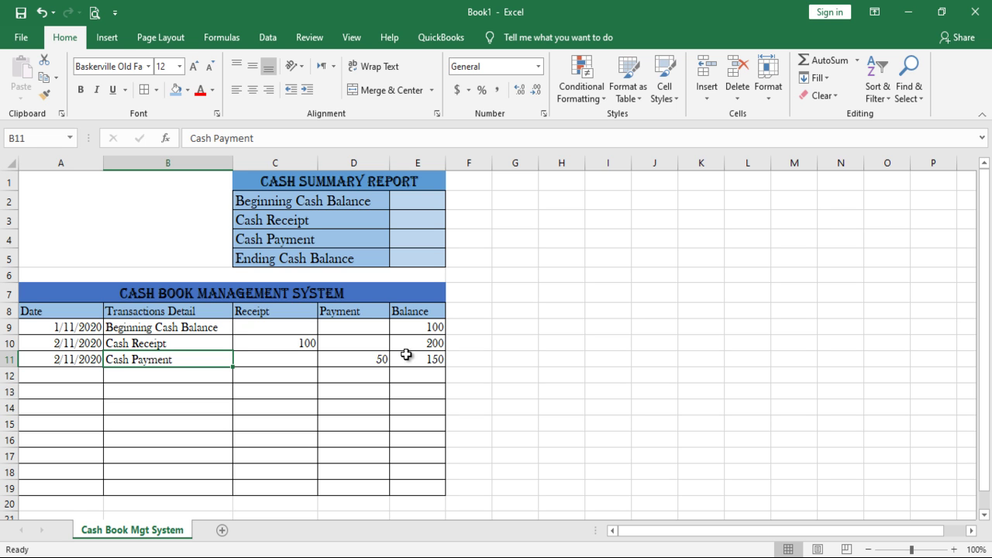
click(424, 491)
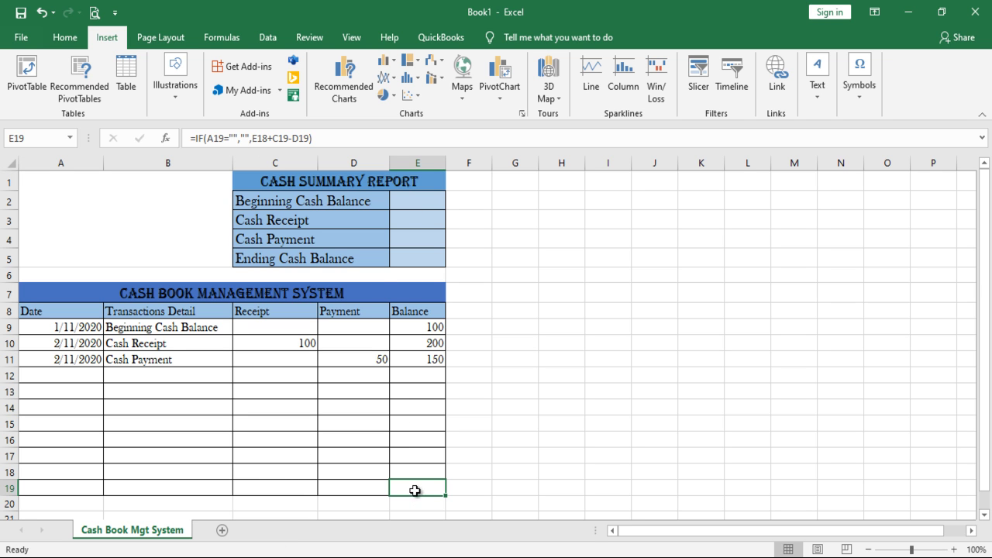
click(419, 445)
click(420, 469)
click(419, 486)
click(428, 502)
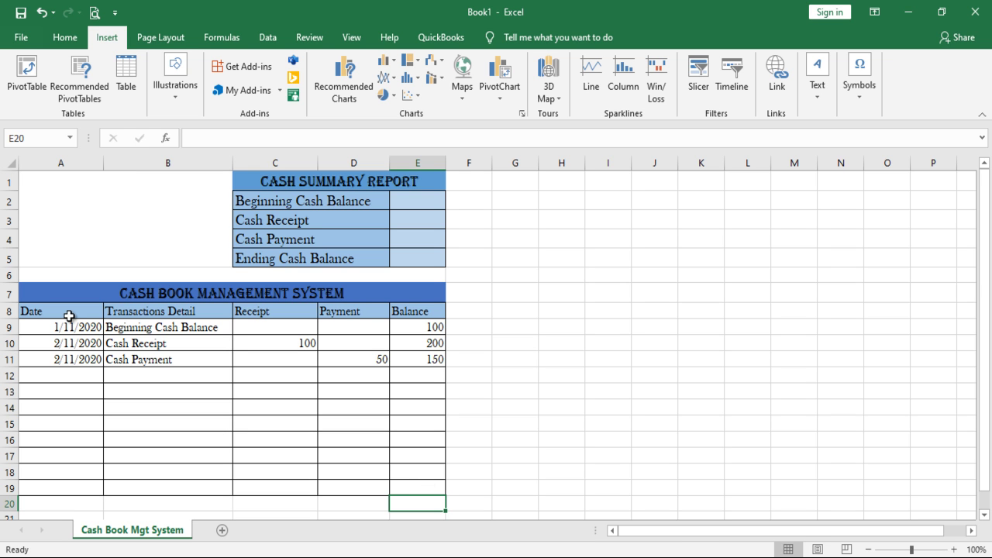
Convert the range A8:E19 into a table, using row 8 as its headers
drag(53, 313, 424, 494)
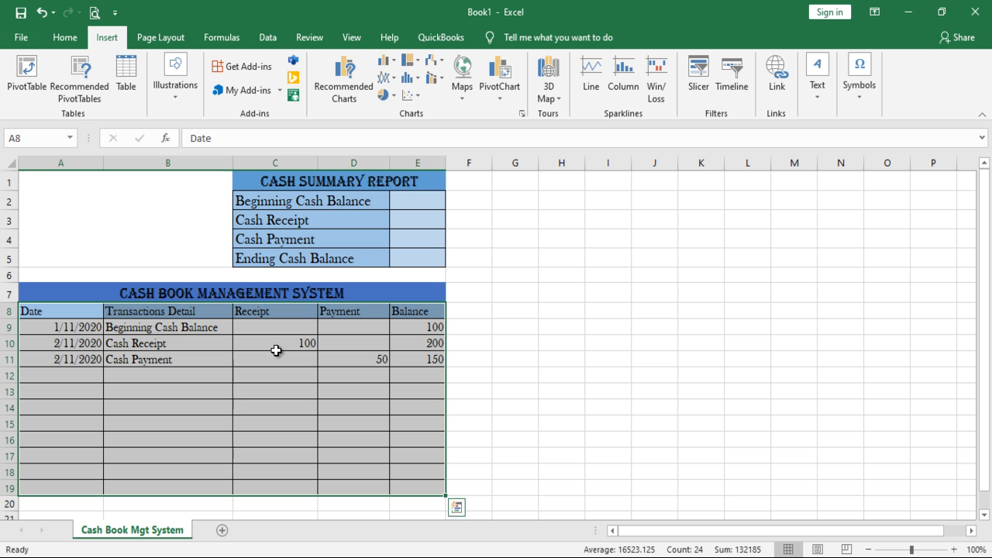
click(132, 80)
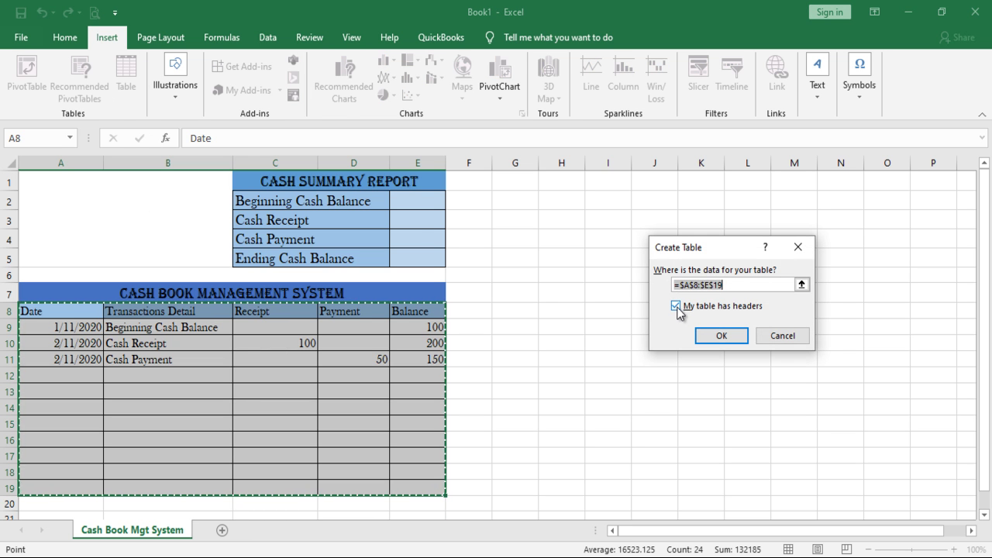
click(719, 334)
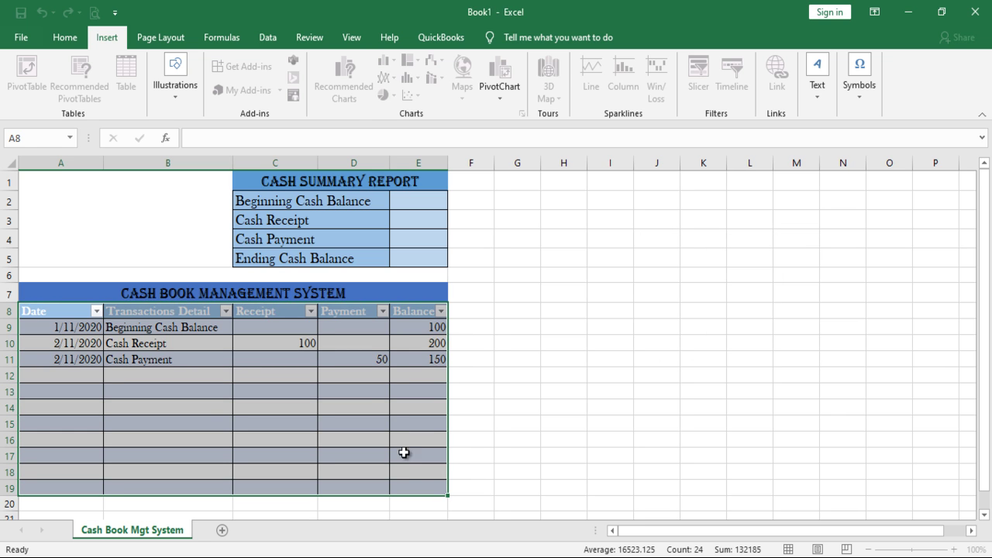
Add a new row below row 19 of the table and check the balance formula in E20
click(420, 488)
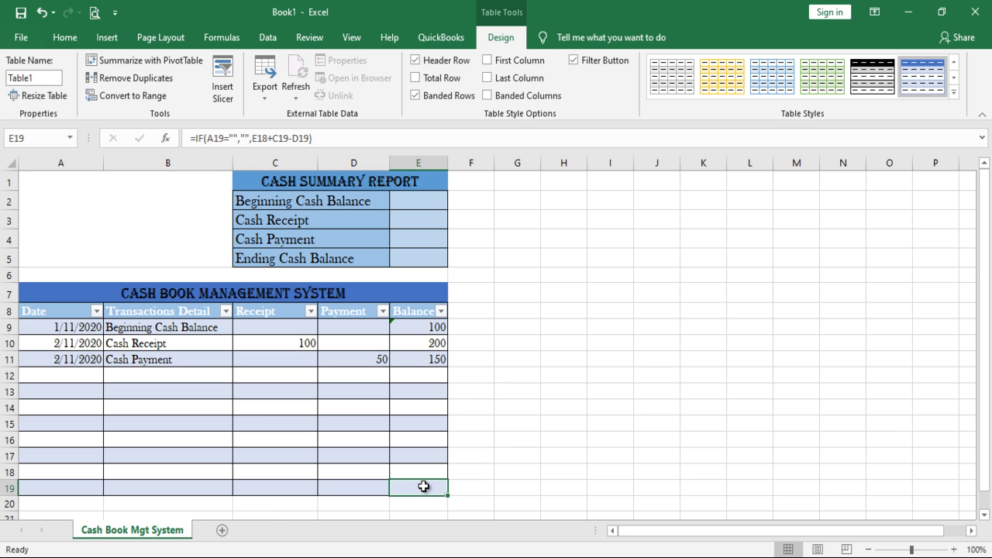
key(Tab)
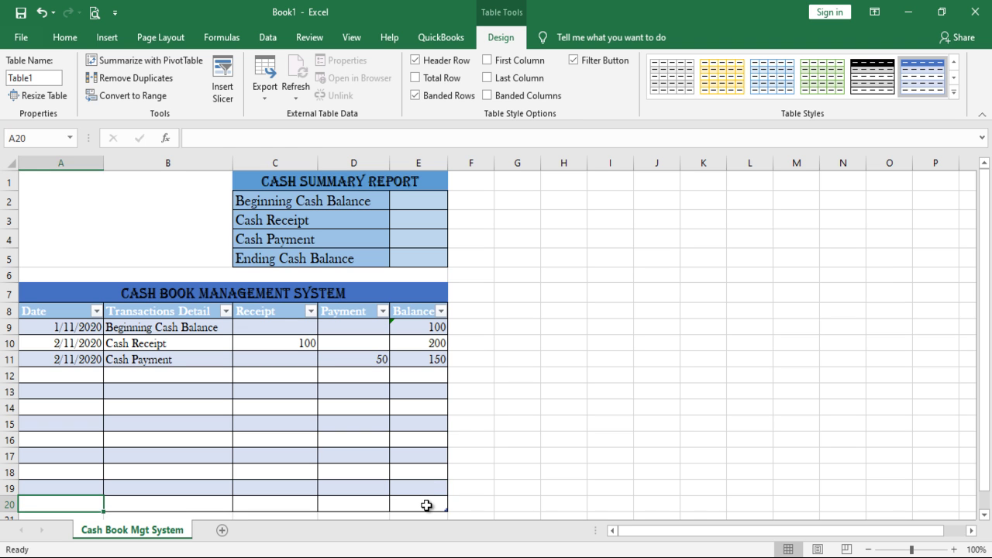
click(428, 503)
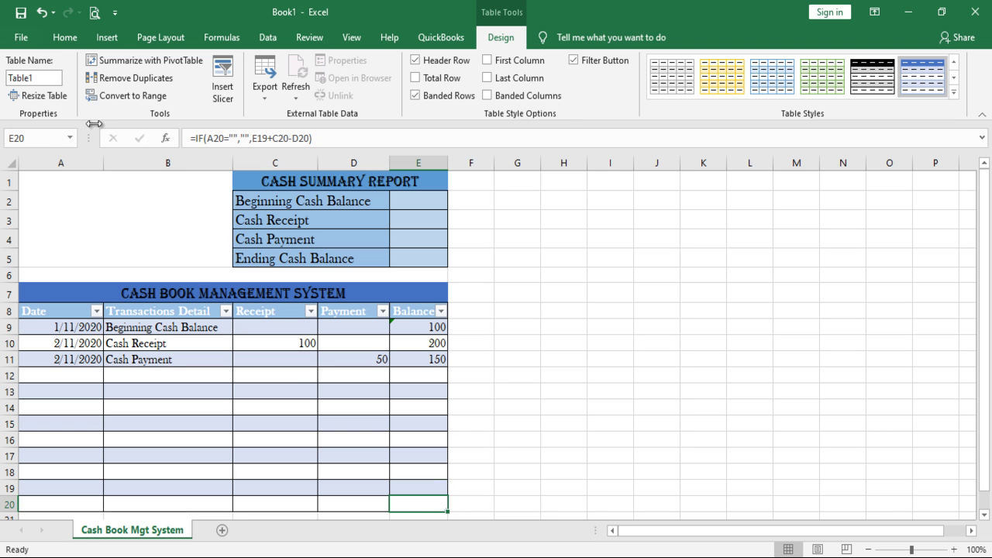
Link the Beginning Cash Balance in E2 to the opening balance with the formula =E9
click(65, 39)
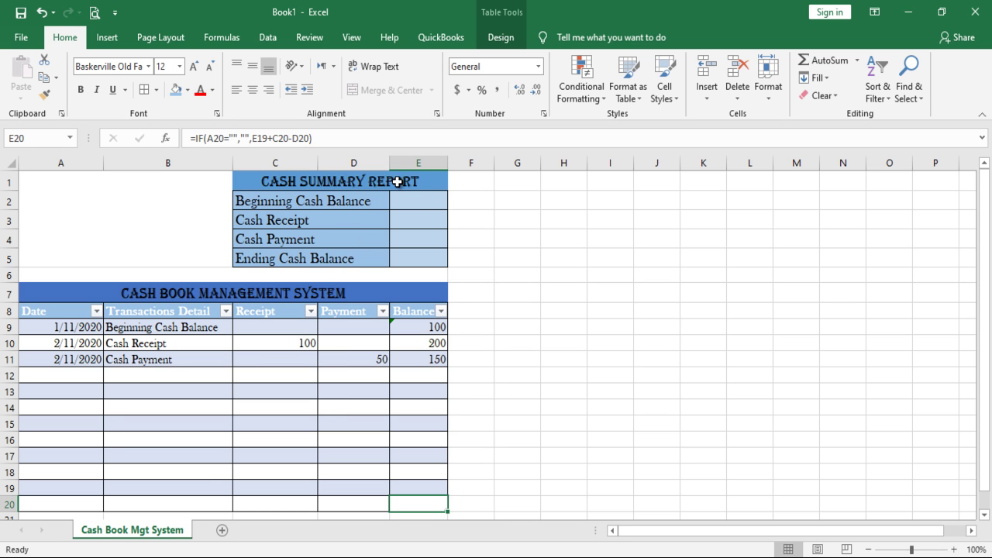
click(418, 203)
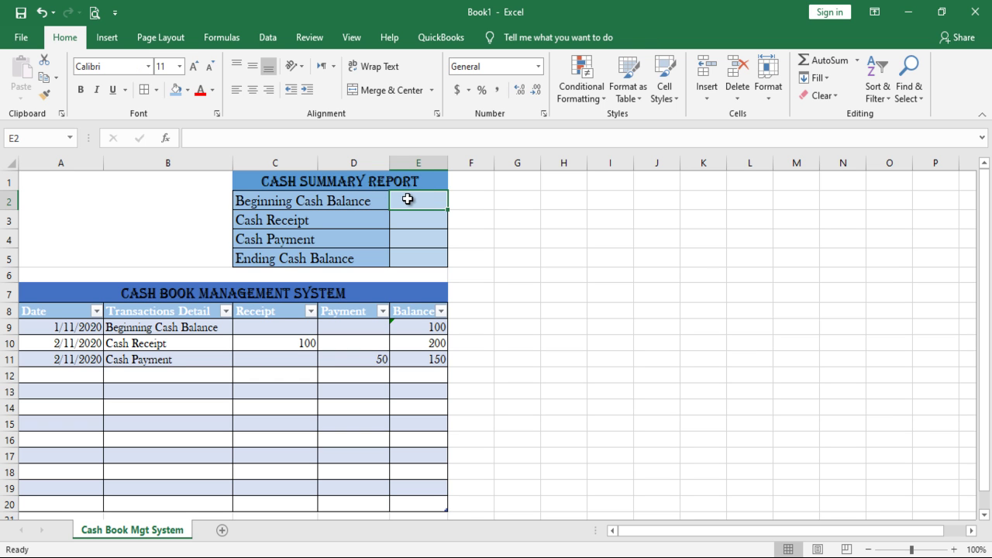
text(=)
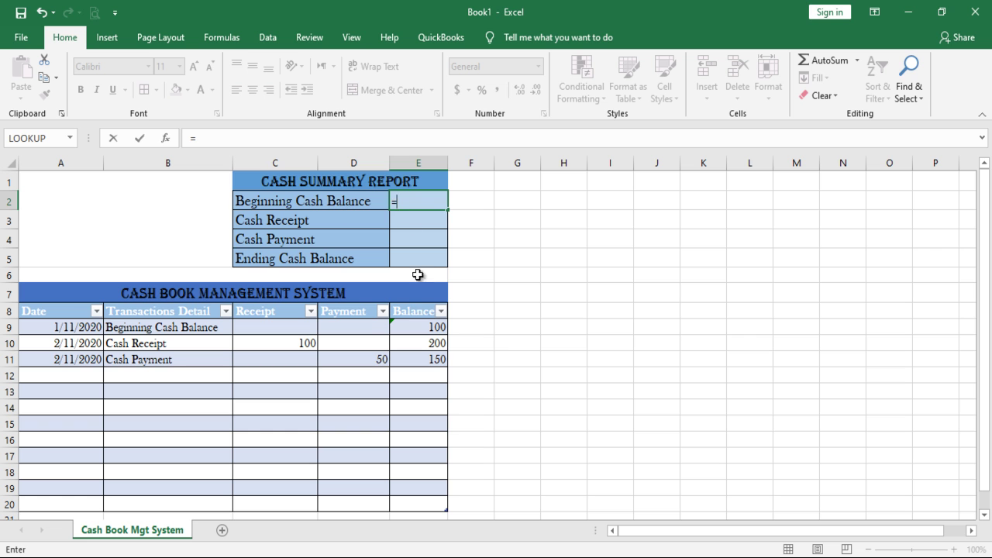
click(424, 327)
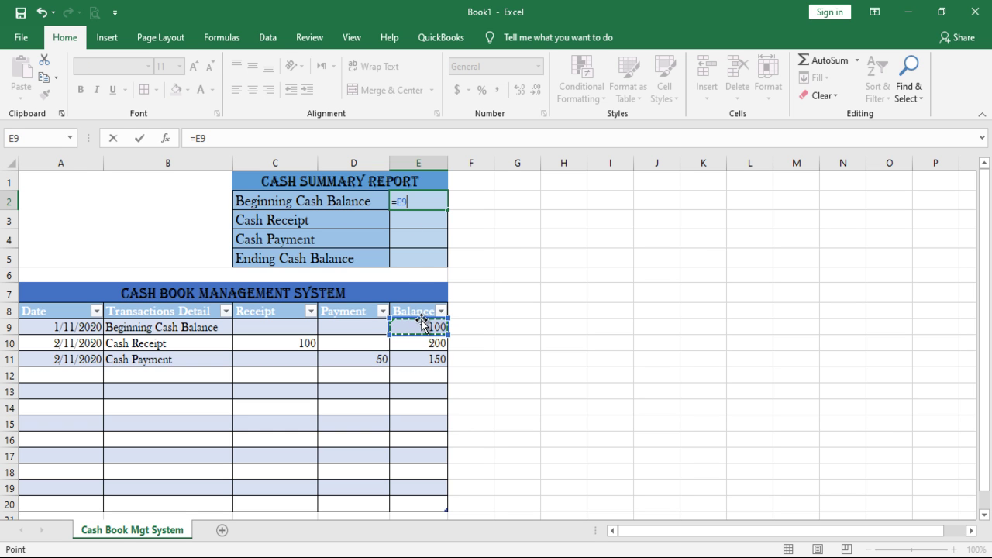
key(Return)
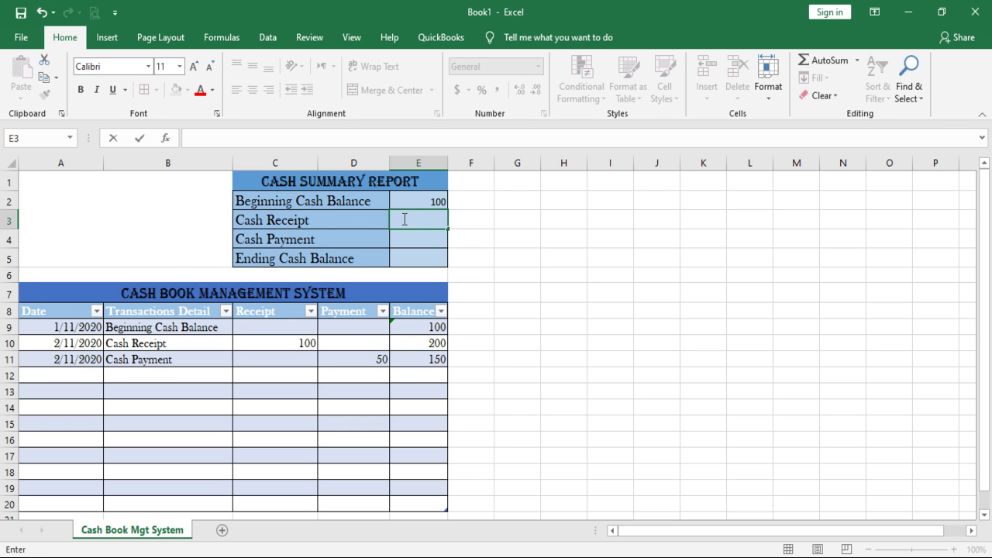
Total the table's Receipt column in the Cash Receipt cell E3 with =SUBTOTAL(9,Table1[Receipt])
text(=)
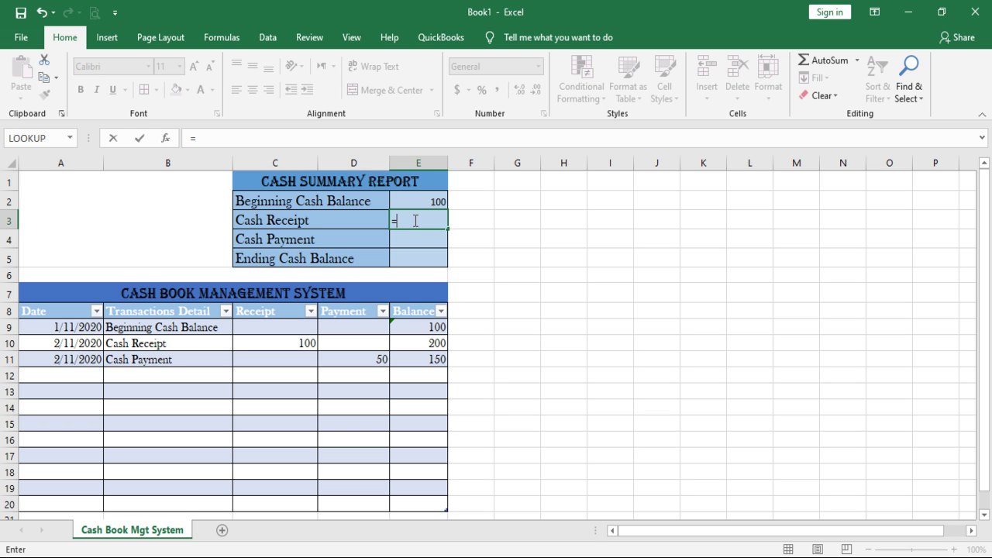
text(subt)
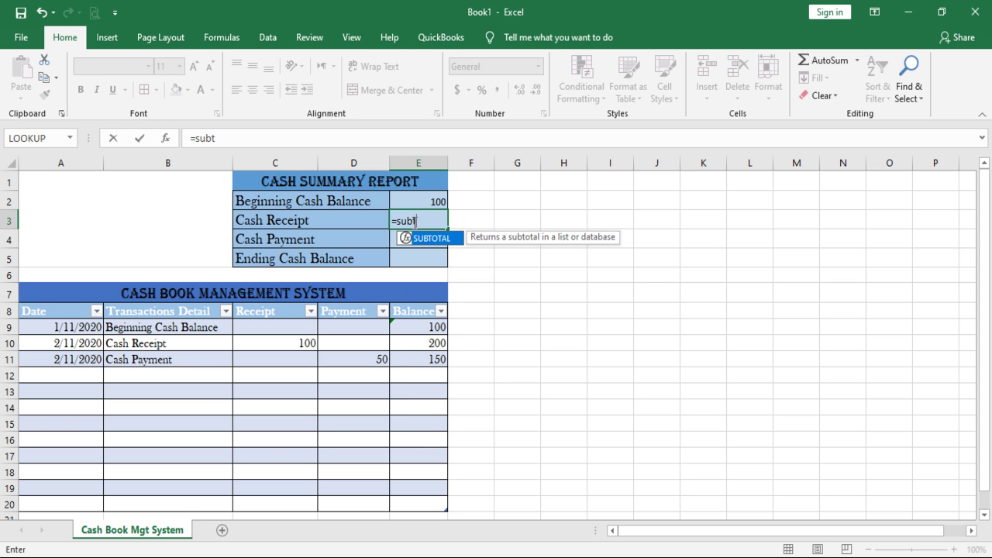
key(Tab)
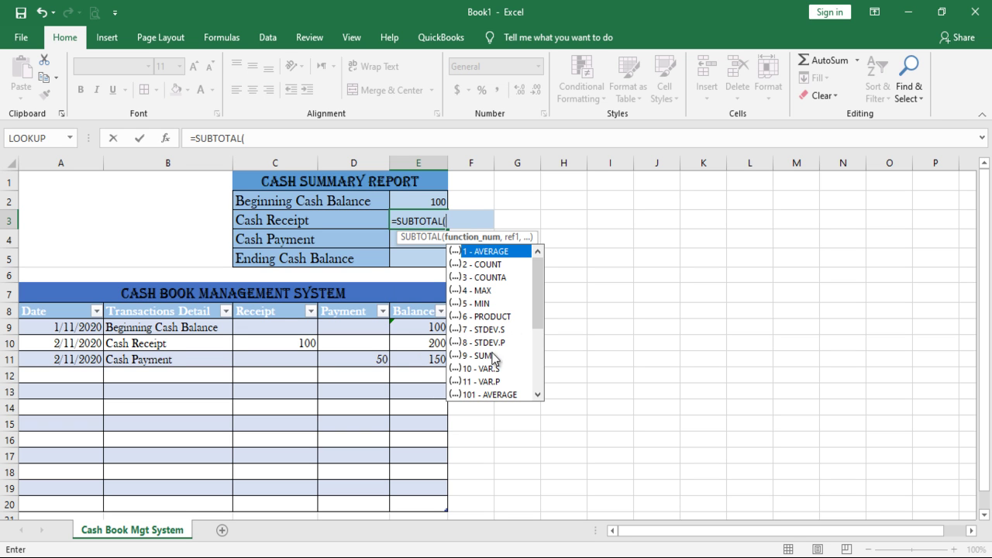
double_click(482, 357)
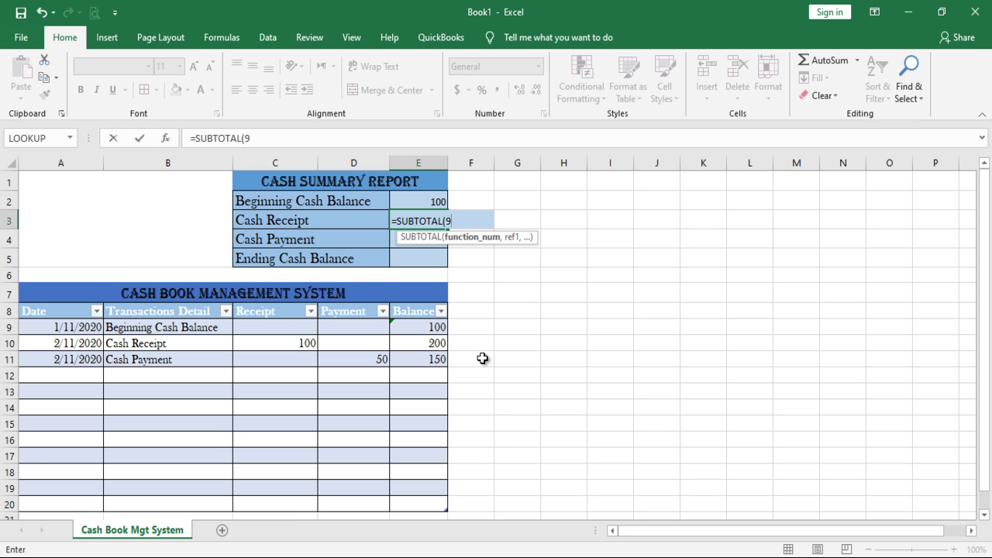
text(,)
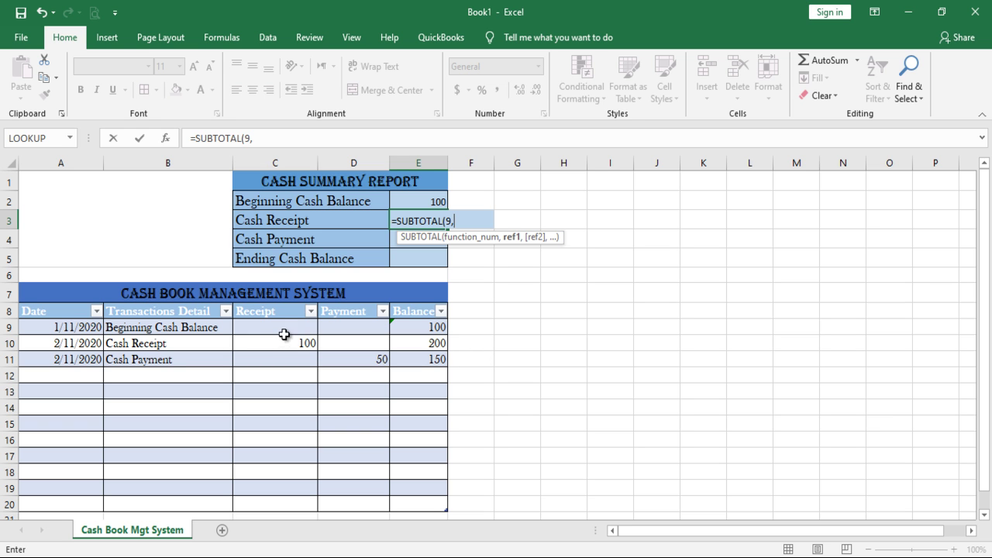
drag(294, 326, 285, 509)
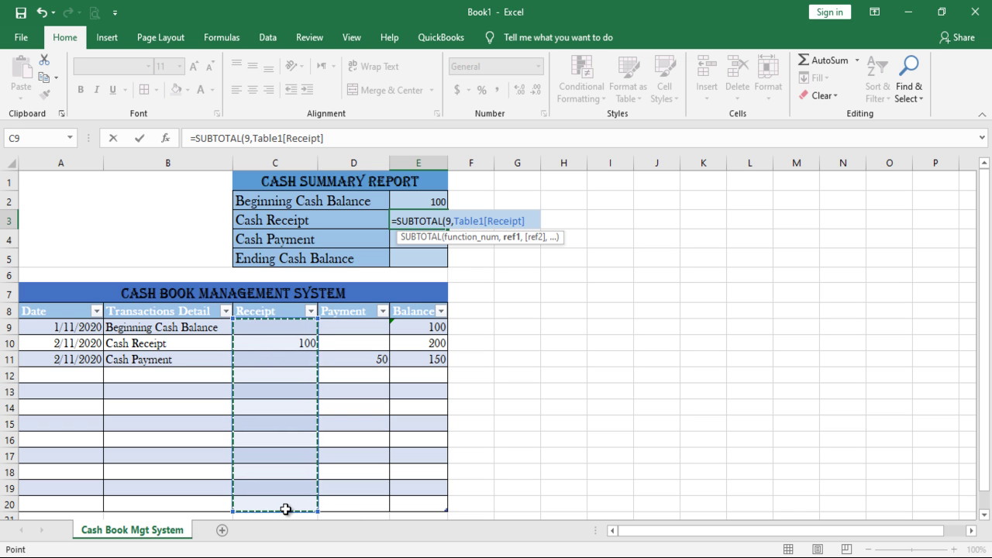
key(ctrl+Return)
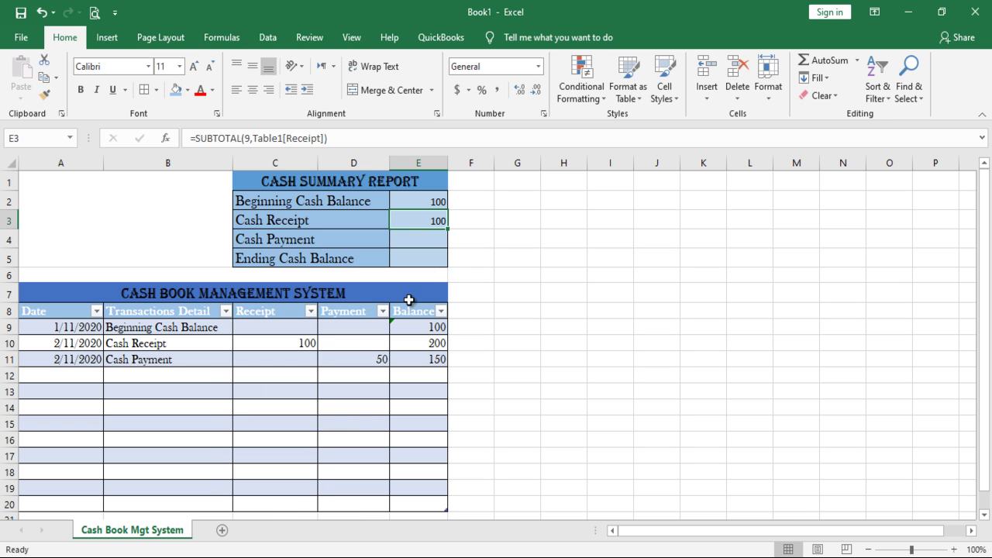
Total the table's Payment column in the Cash Payment cell E4 with =SUBTOTAL(9,Table1[Payment])
double_click(425, 237)
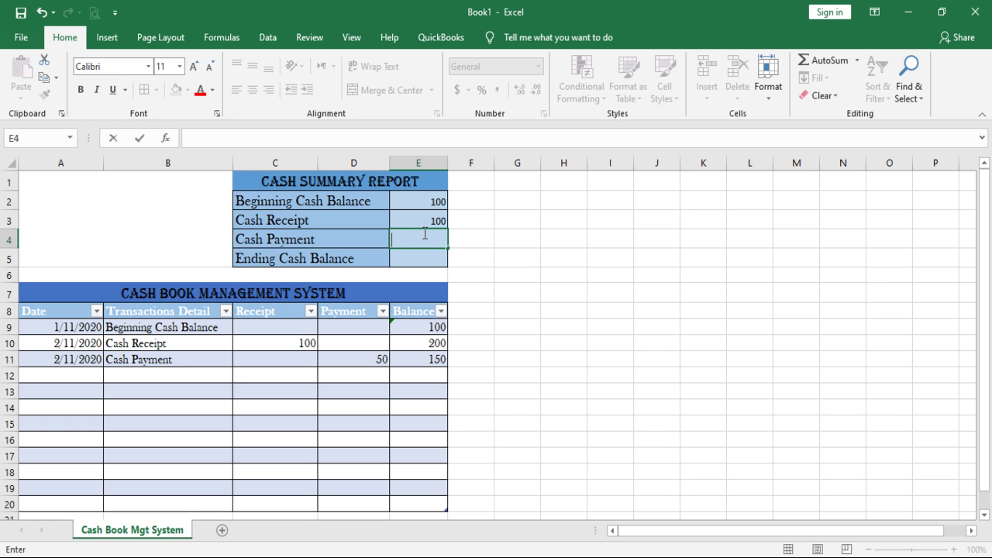
text(=sub)
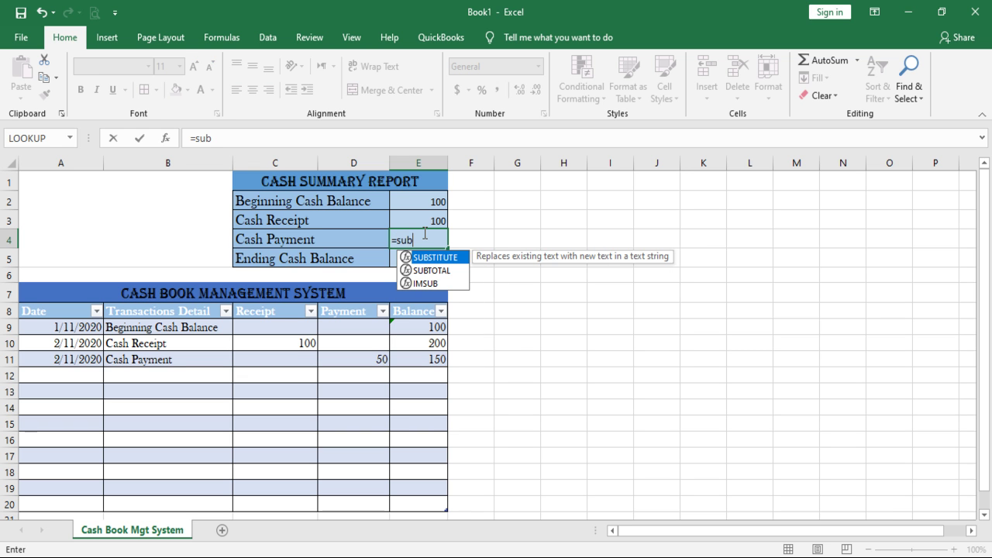
double_click(440, 271)
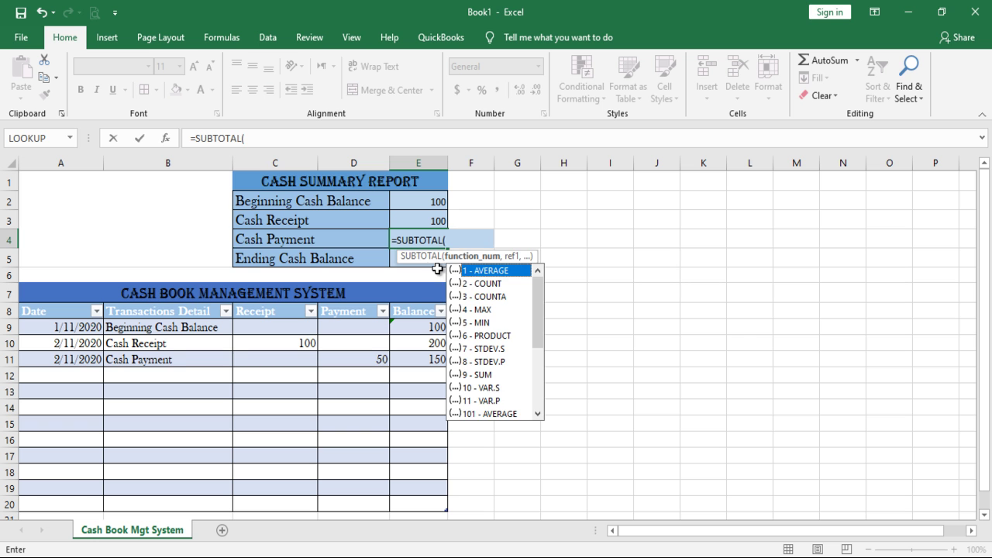
double_click(483, 375)
text(,)
drag(343, 327, 361, 459)
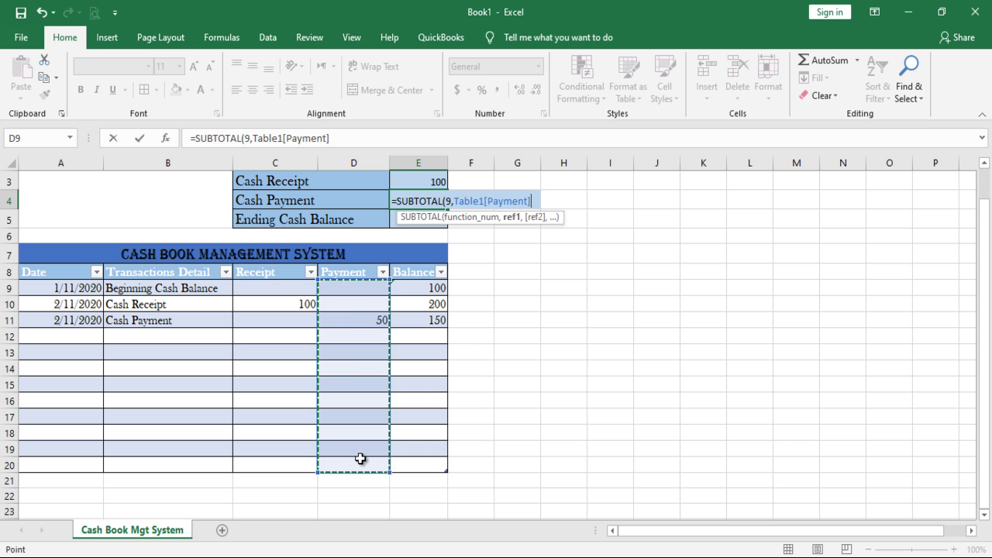
key(ctrl+Return)
scroll(406, 397, up, 1)
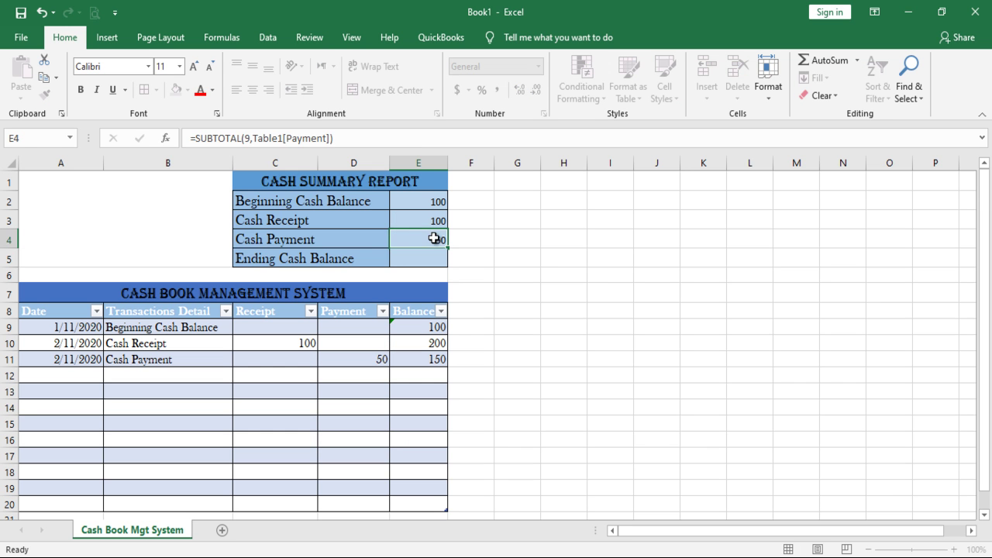
Calculate the Ending Cash Balance in E5 with the formula =E2+E3-E4
click(421, 257)
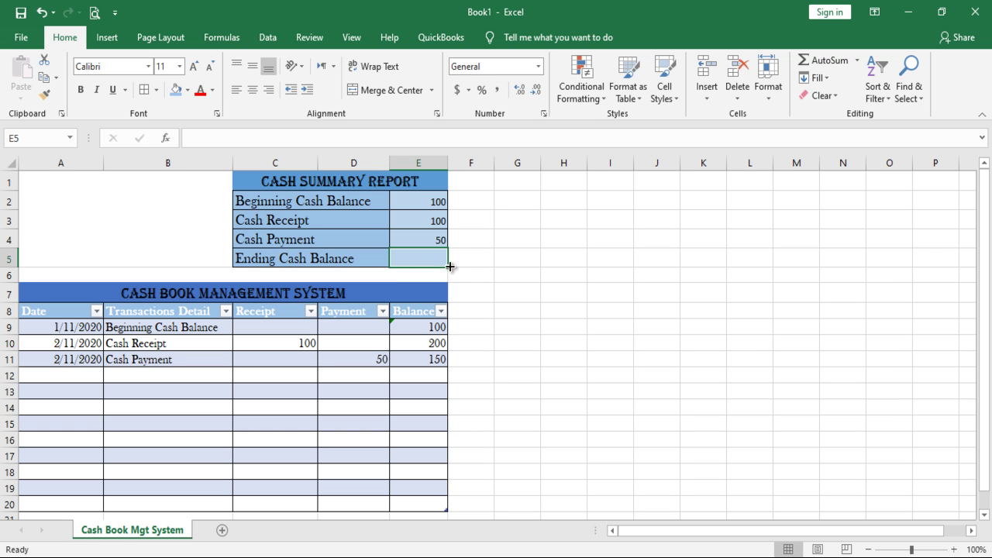
text(=)
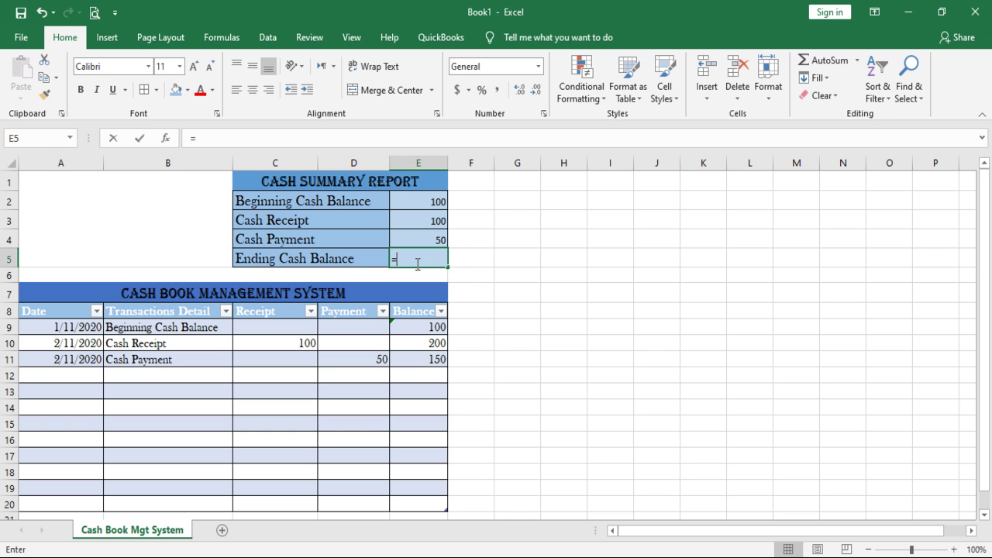
click(432, 203)
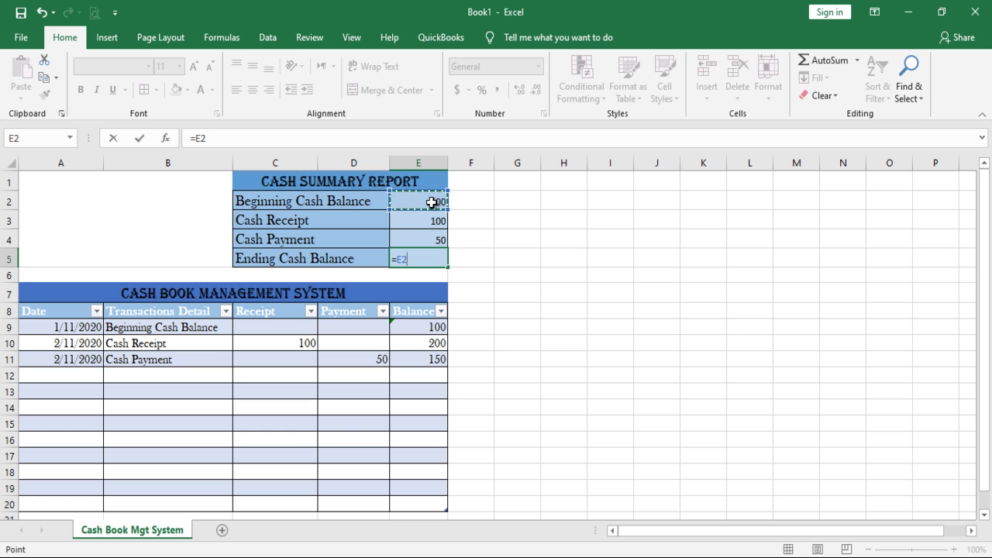
text(+)
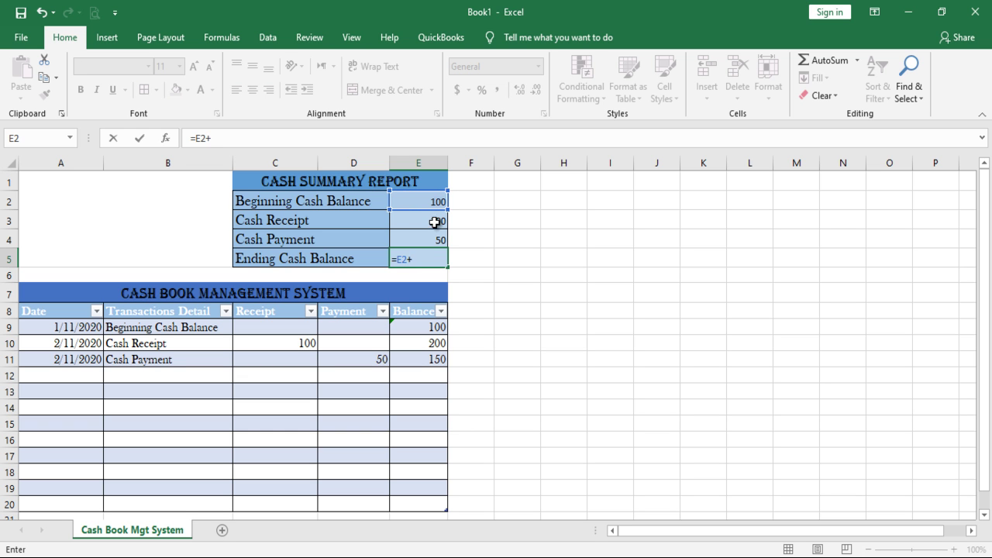
click(434, 222)
text(-)
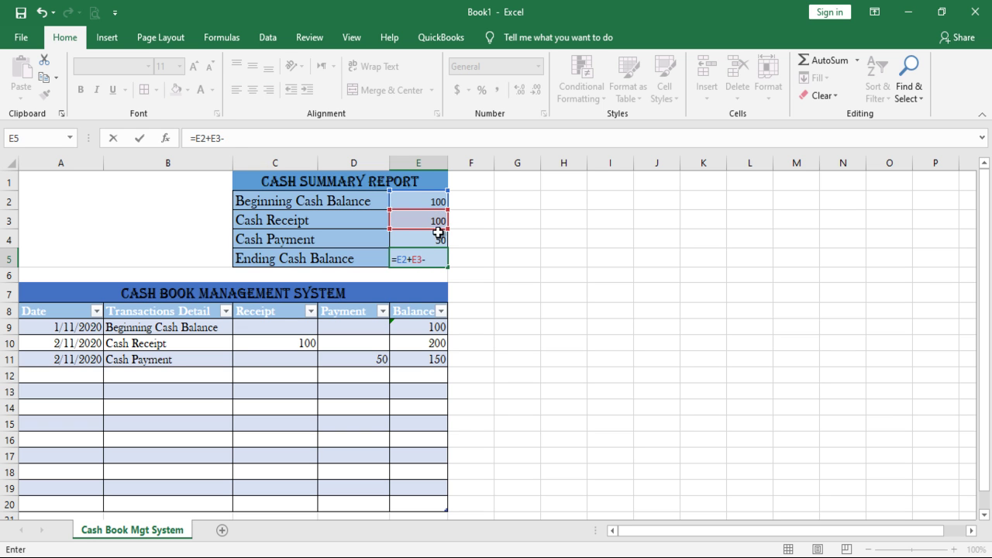
click(438, 239)
key(Return)
click(421, 262)
Format the summary amounts in E2:E5 in Baskerville Old Face at size 12
drag(419, 200, 421, 252)
click(193, 66)
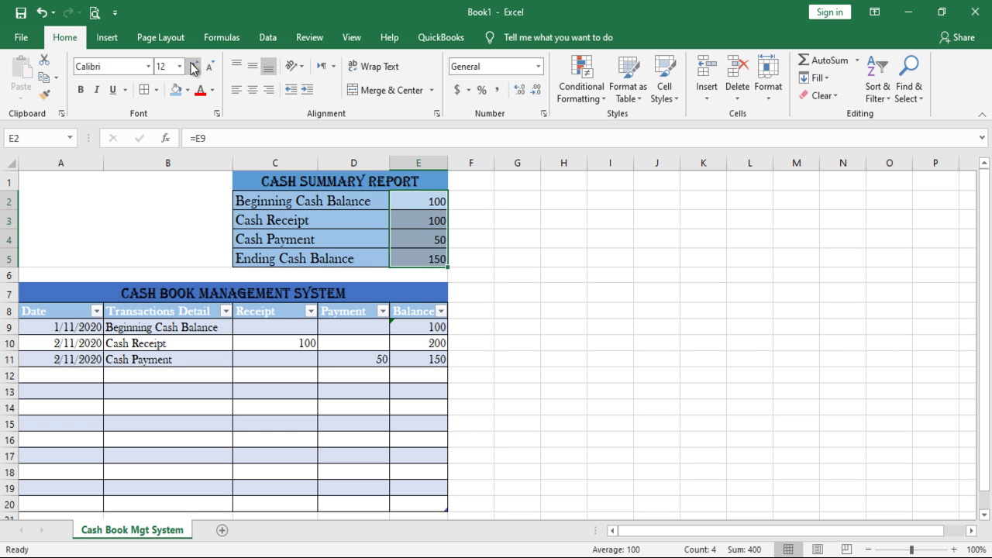
click(148, 67)
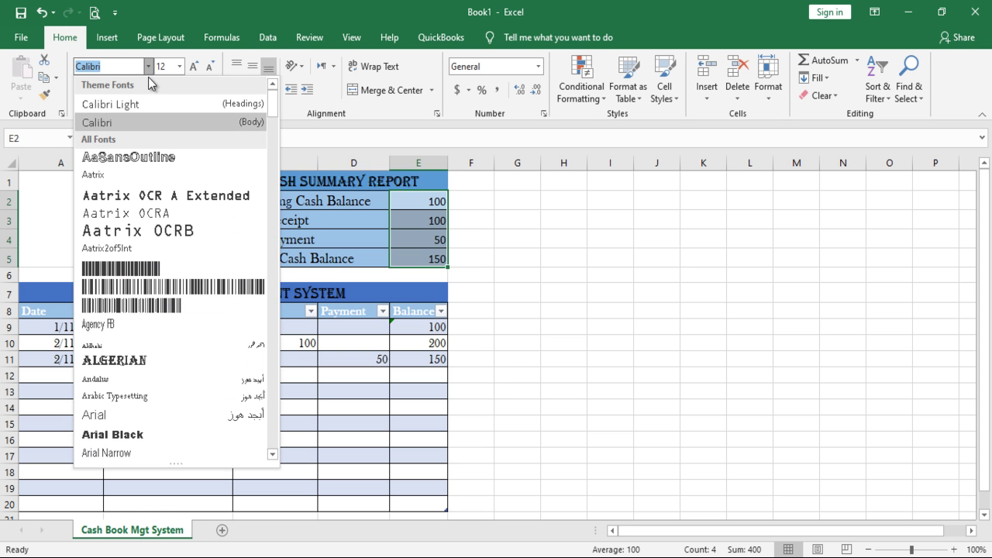
scroll(245, 238, down, 5)
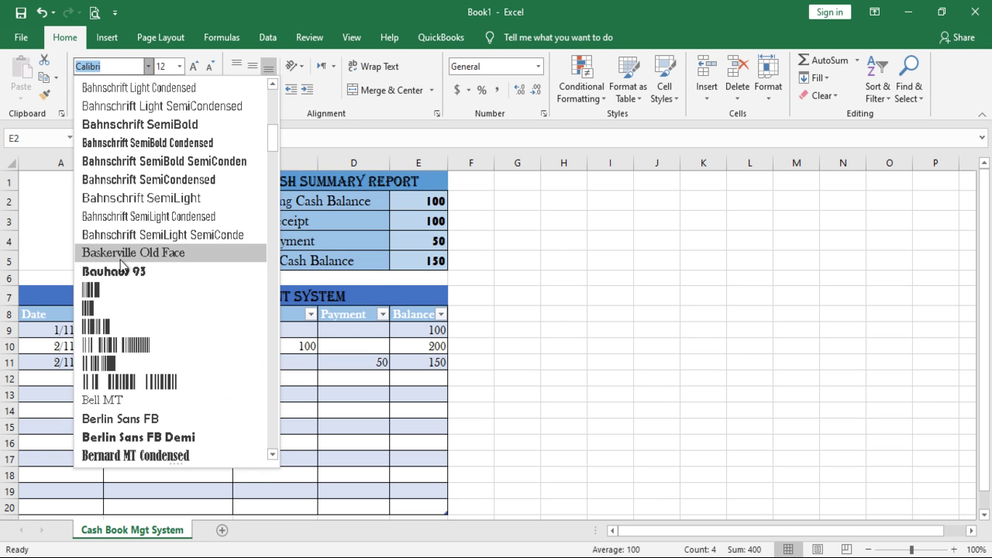
click(155, 248)
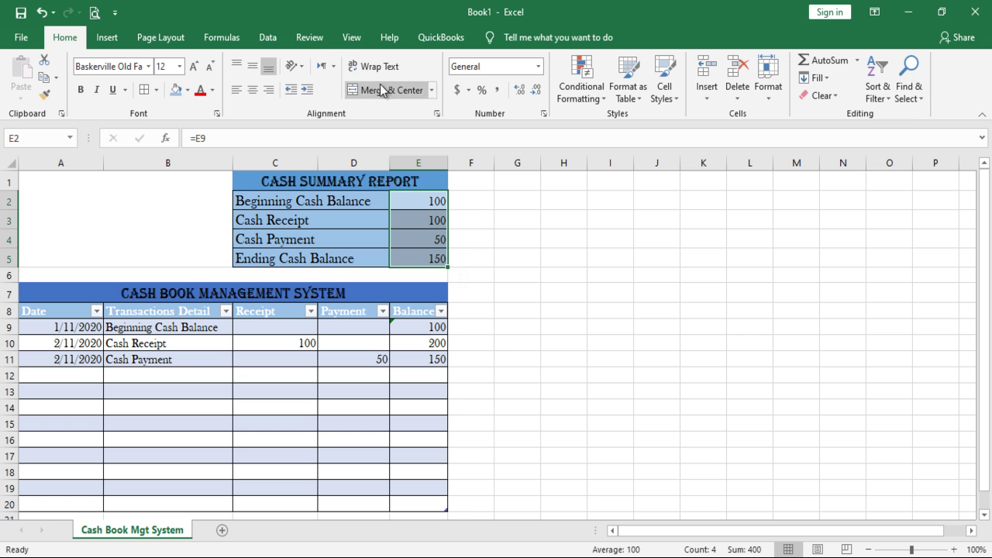
Apply the dollar Accounting number format to the beginning and ending cash balances in E2 and E5
click(434, 219)
click(435, 200)
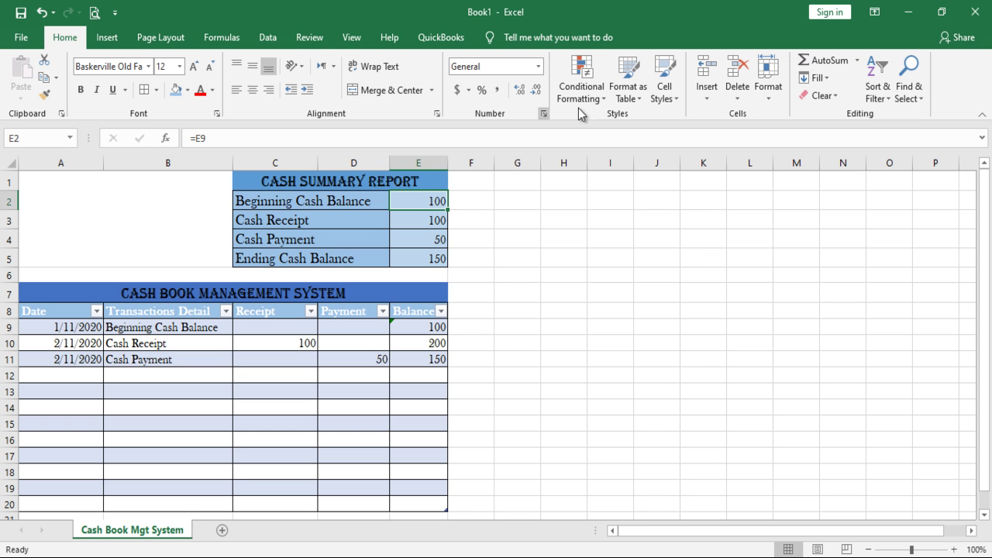
click(458, 91)
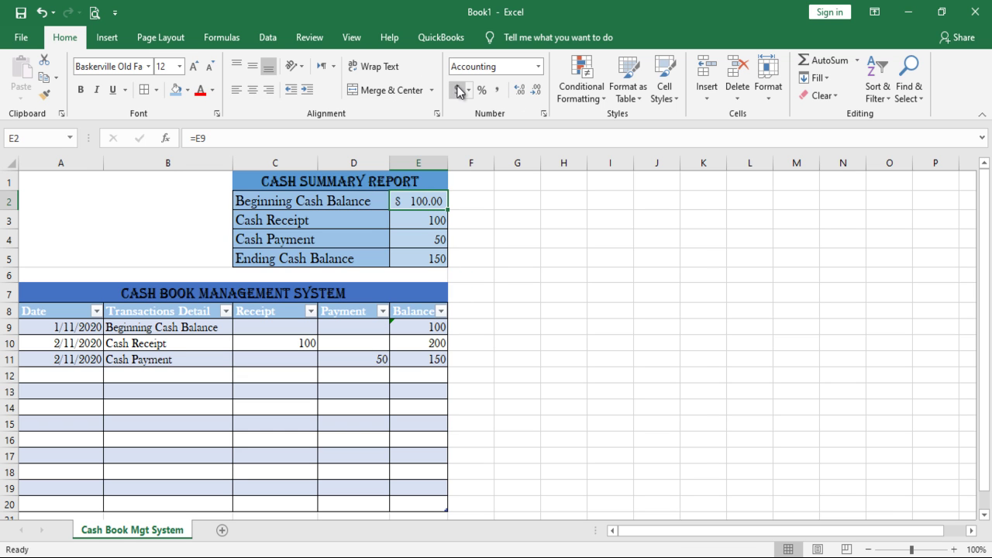
click(431, 260)
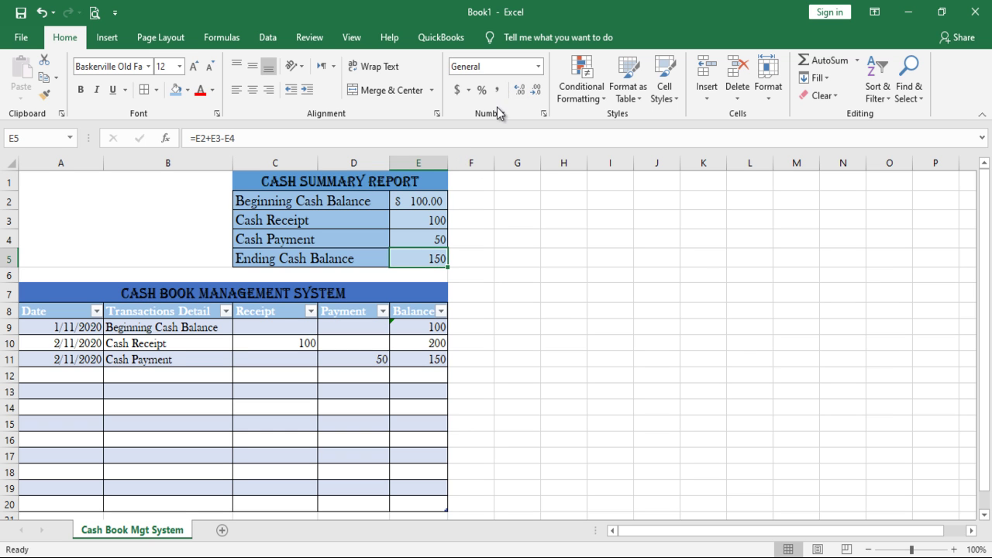
click(458, 91)
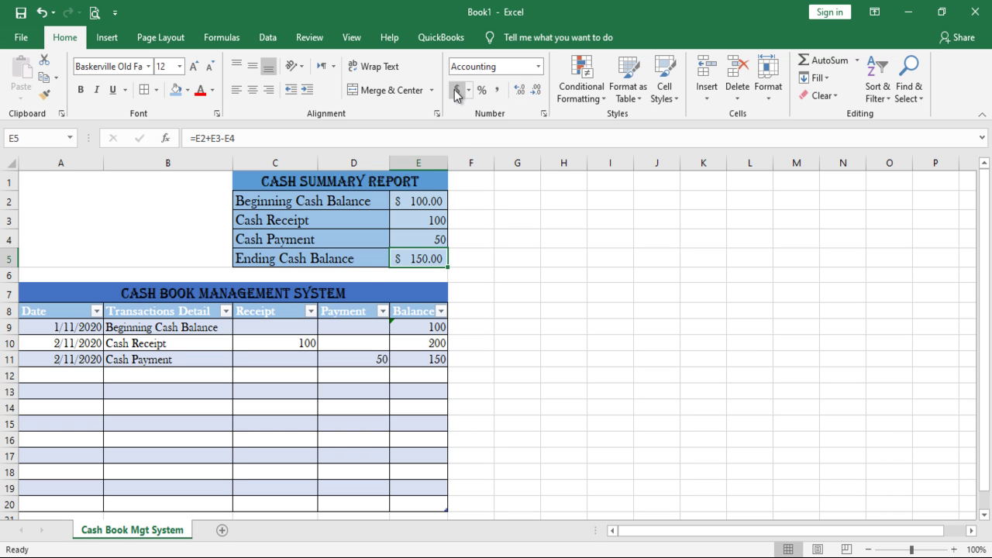
Show the Cash Payment amount in E4 and the Cash Receipt amount in E3 with two decimal places
click(440, 238)
click(519, 91)
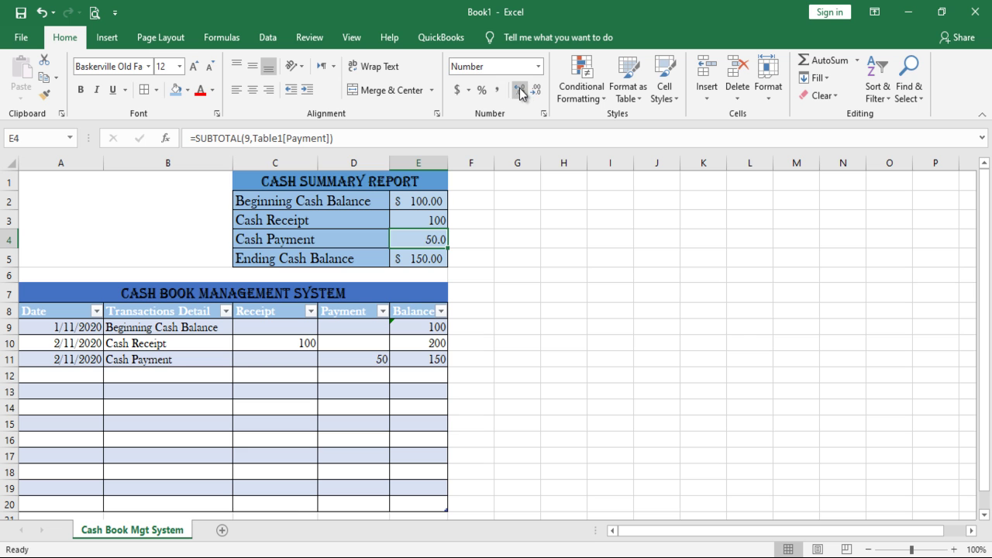
click(519, 91)
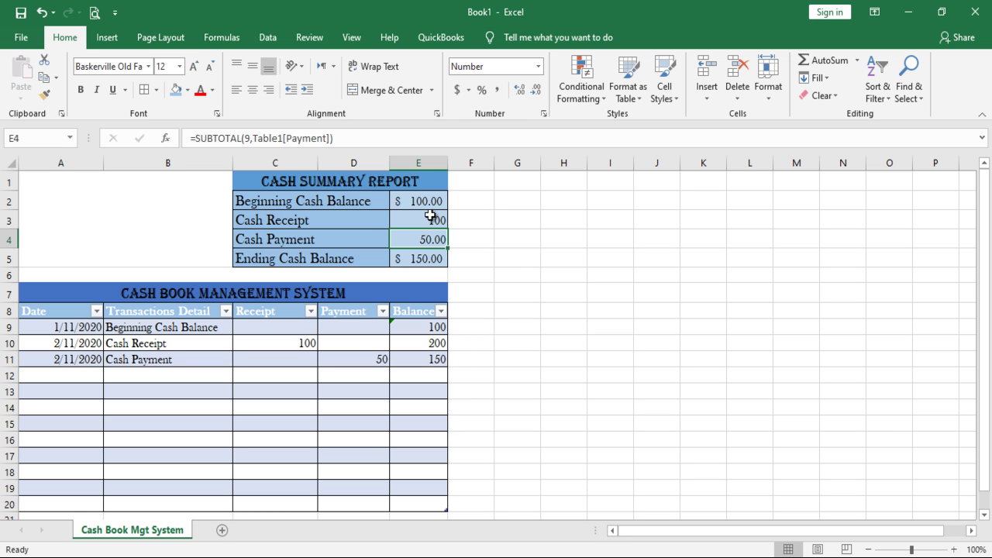
click(430, 220)
click(518, 92)
click(518, 91)
click(412, 257)
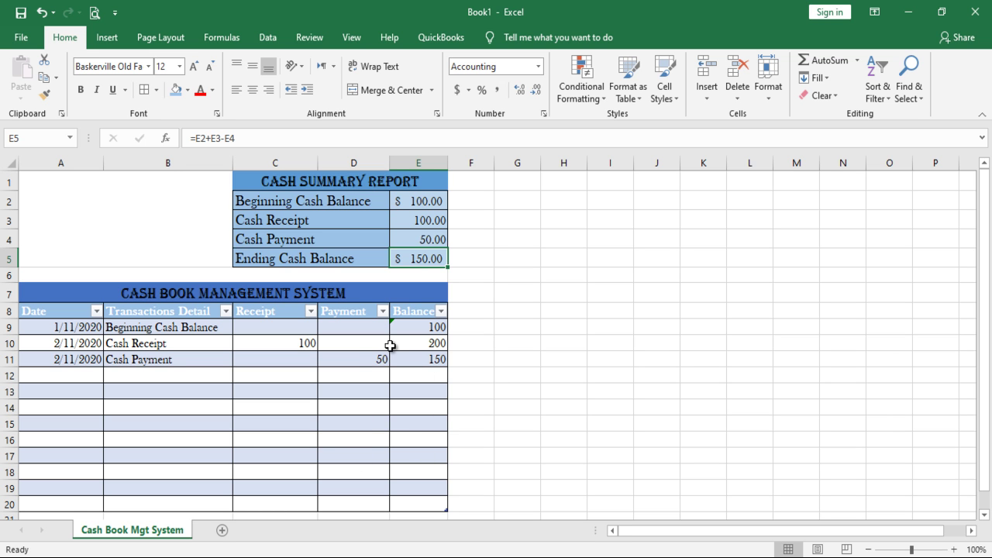
Insert the Kaafiye Academy logo picture from the Downloads folder into the blank merged cell A1
click(190, 240)
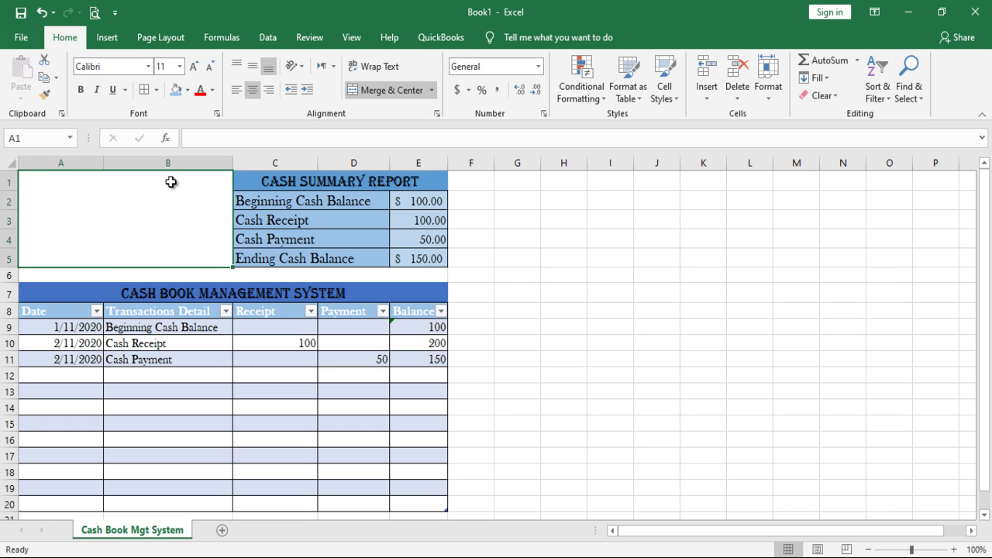
click(109, 43)
click(175, 102)
click(170, 170)
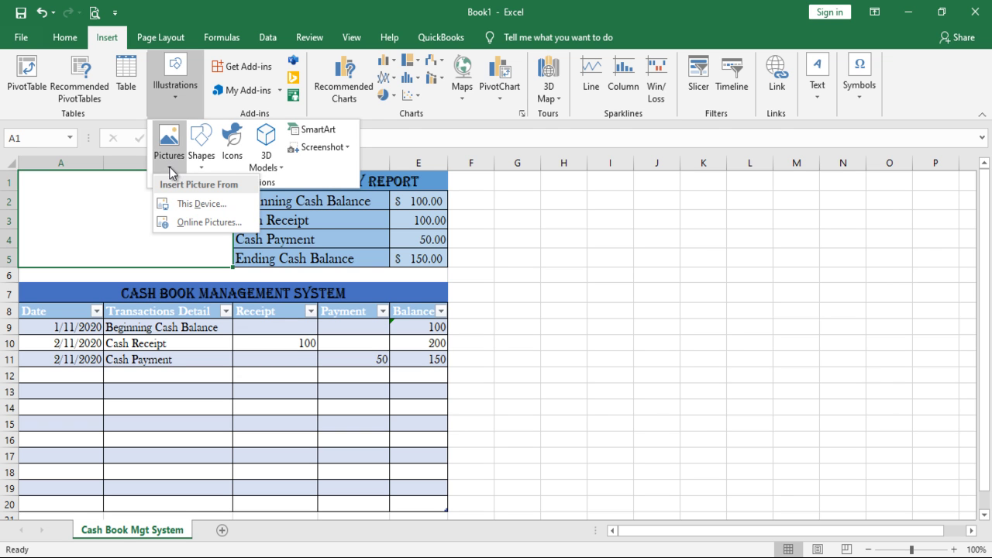
click(186, 204)
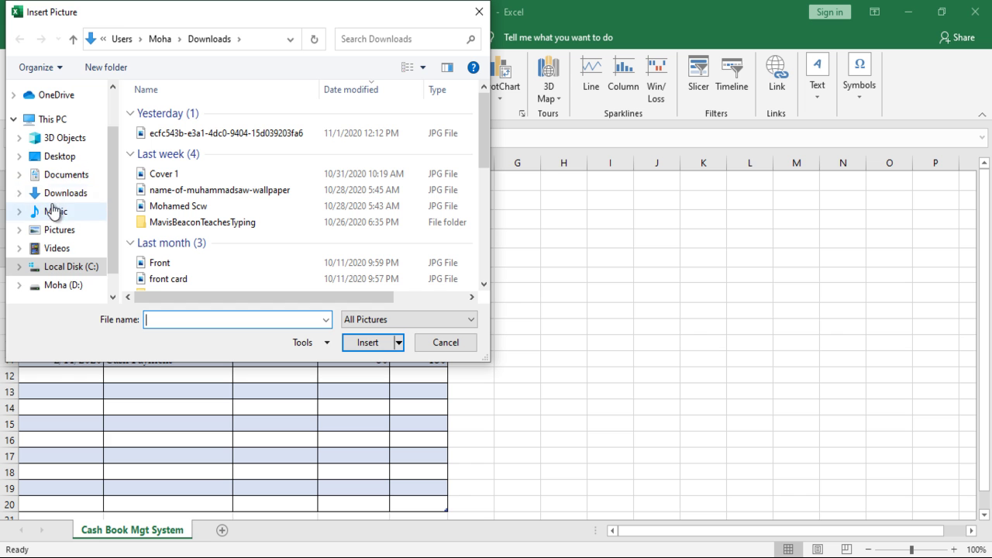
click(64, 195)
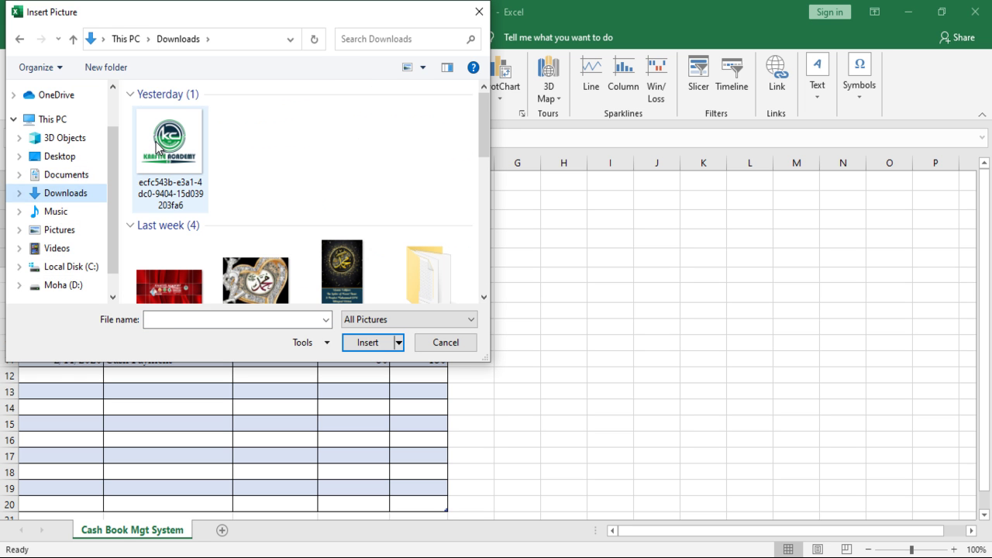
click(170, 151)
click(369, 342)
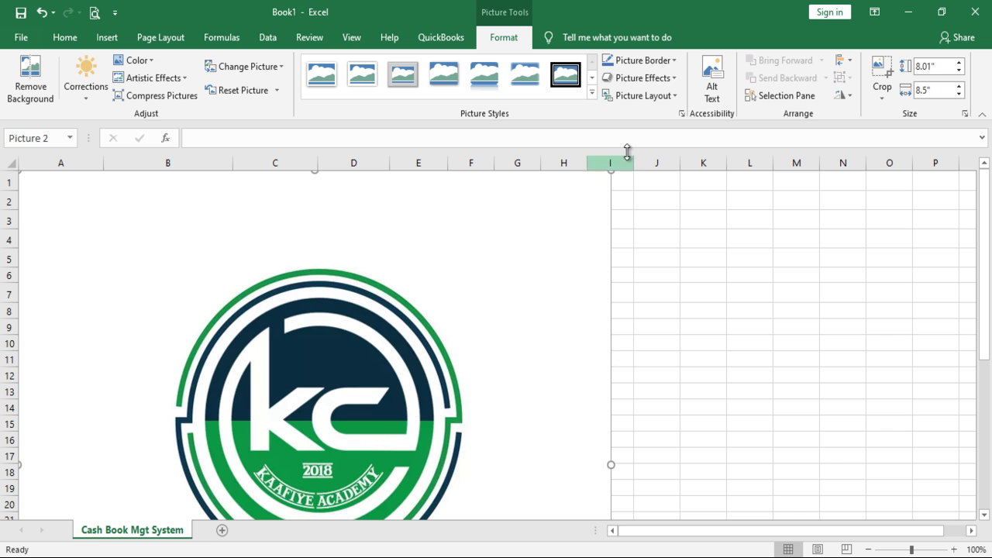
Shrink the logo to about 1.44" high by 1.53" wide and move it into the blank area beside the Cash Summary Report
drag(611, 170, 343, 437)
drag(290, 462, 466, 236)
drag(521, 210, 356, 378)
drag(287, 450, 156, 244)
drag(185, 211, 180, 241)
drag(207, 350, 166, 277)
drag(144, 243, 140, 213)
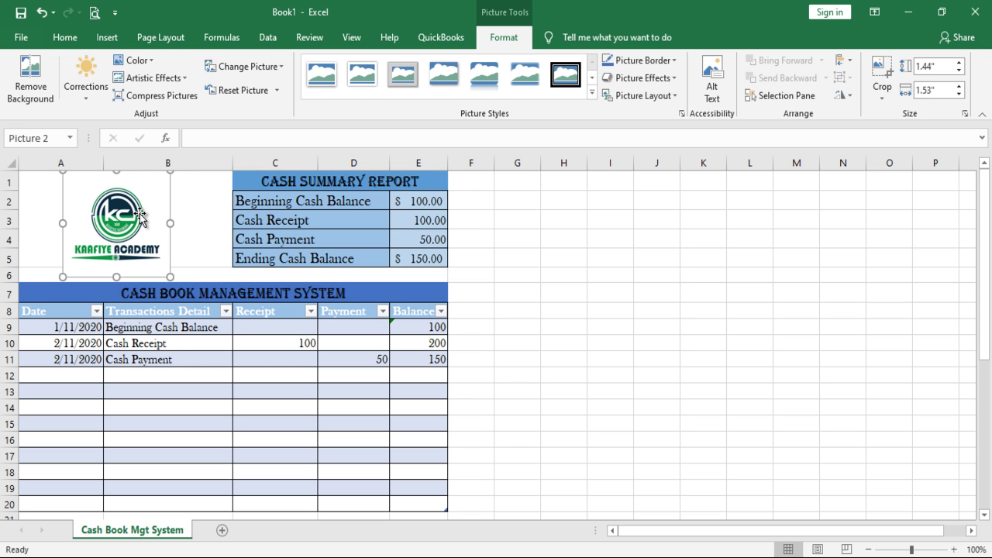
Reduce the logo's height to about 1.3", stretch it wider on both sides, and center it in the merged area beside the summary
mouse_move(170, 278)
mouse_down()
mouse_move(157, 253)
mouse_move(159, 265)
mouse_up()
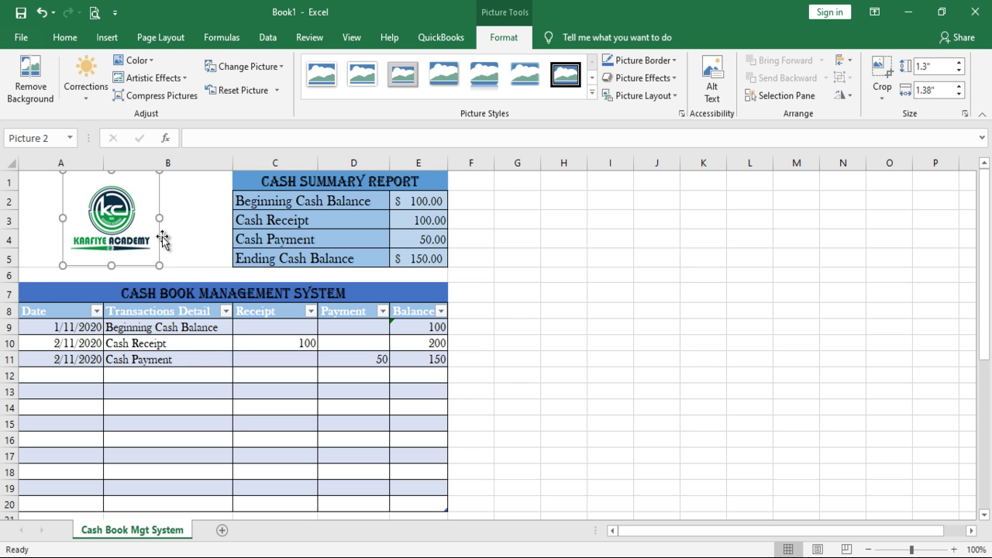
drag(159, 218, 217, 217)
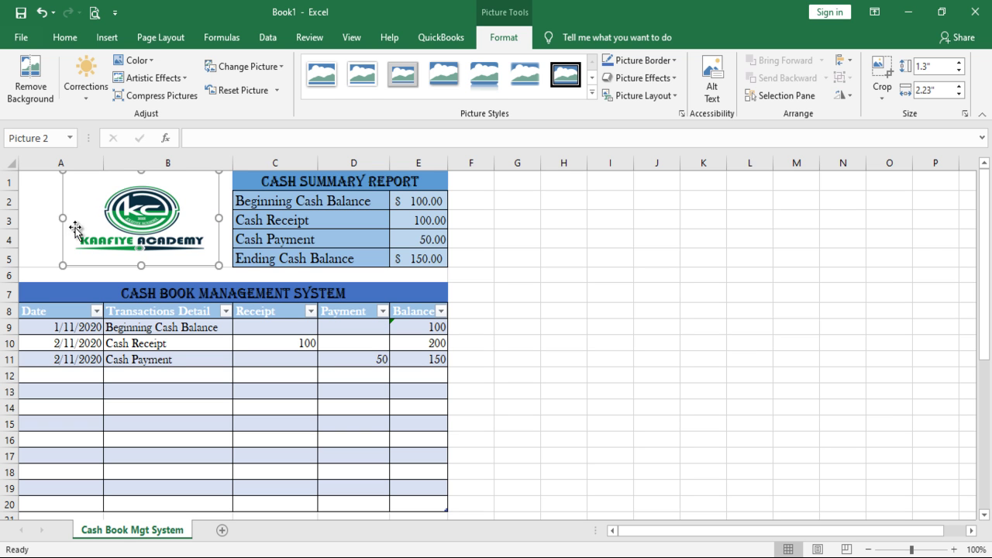
drag(63, 218, 52, 218)
drag(182, 230, 172, 235)
click(616, 246)
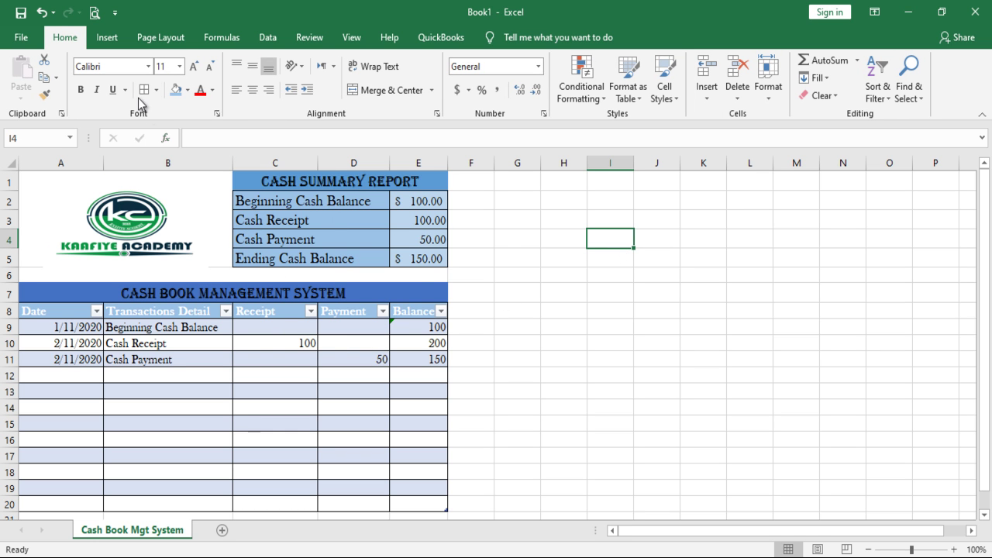
Hide the worksheet's gridlines and its row and column headings
click(160, 40)
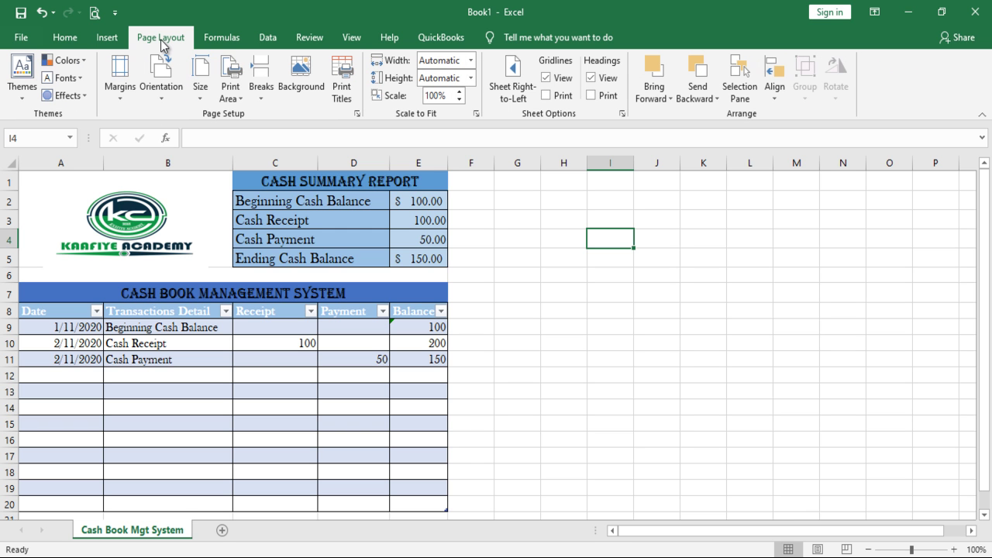
click(550, 78)
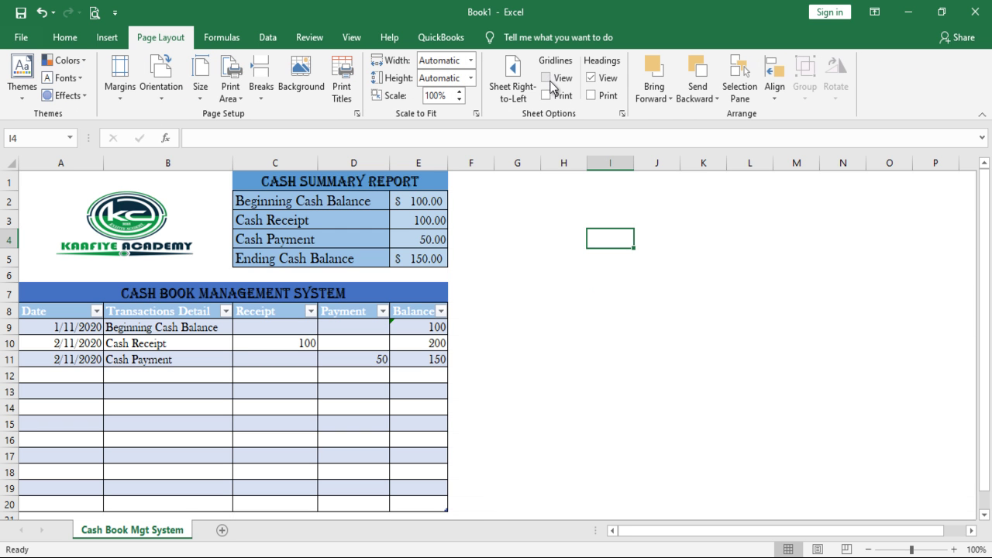
click(591, 78)
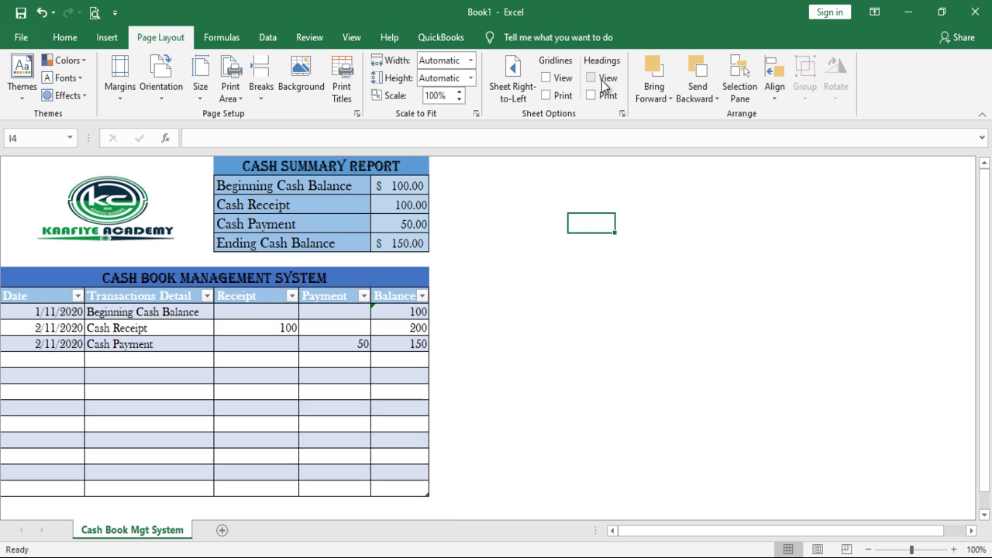
Collapse the ribbon and enlarge the sheet view to 140%, showing the report from its first row
click(984, 116)
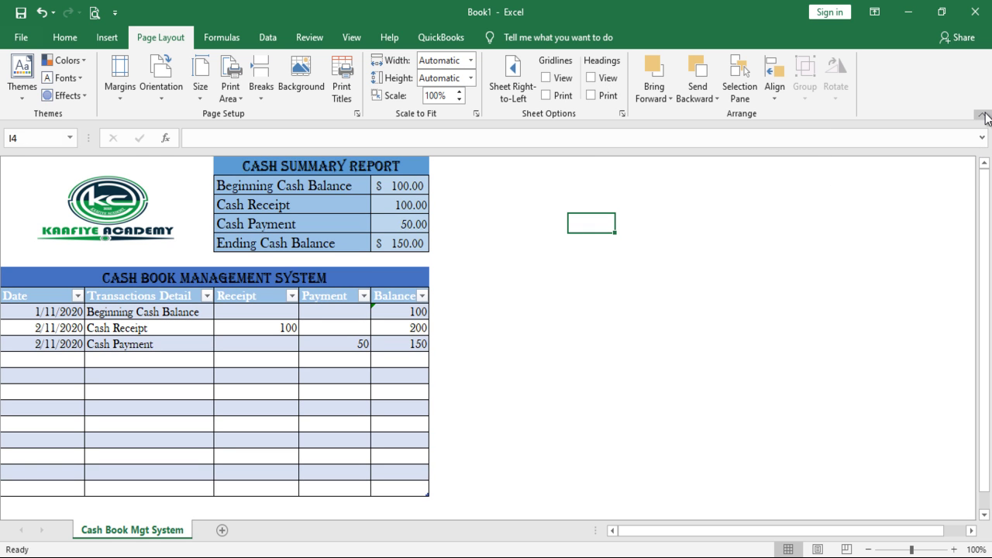
click(953, 550)
click(953, 550)
click(954, 549)
click(953, 550)
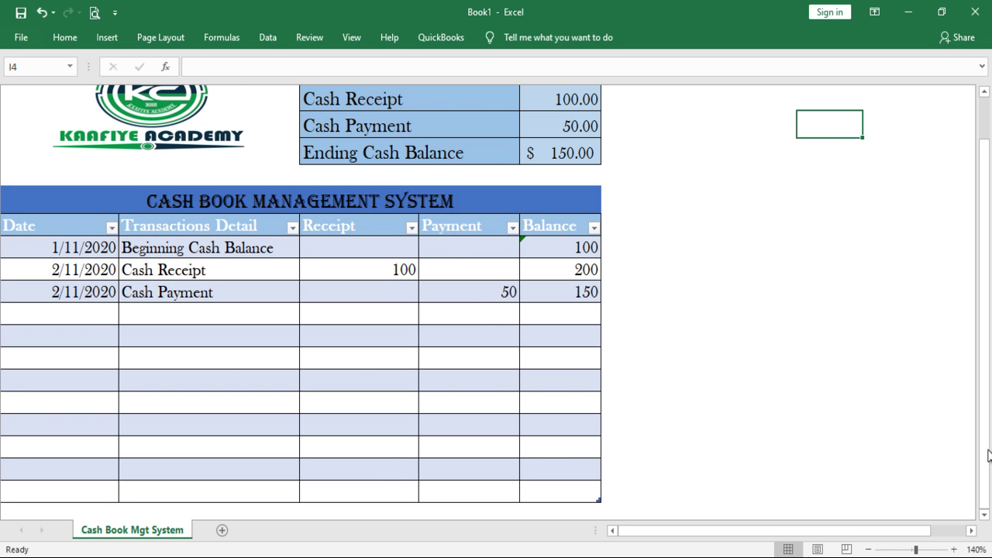
drag(991, 432, 985, 275)
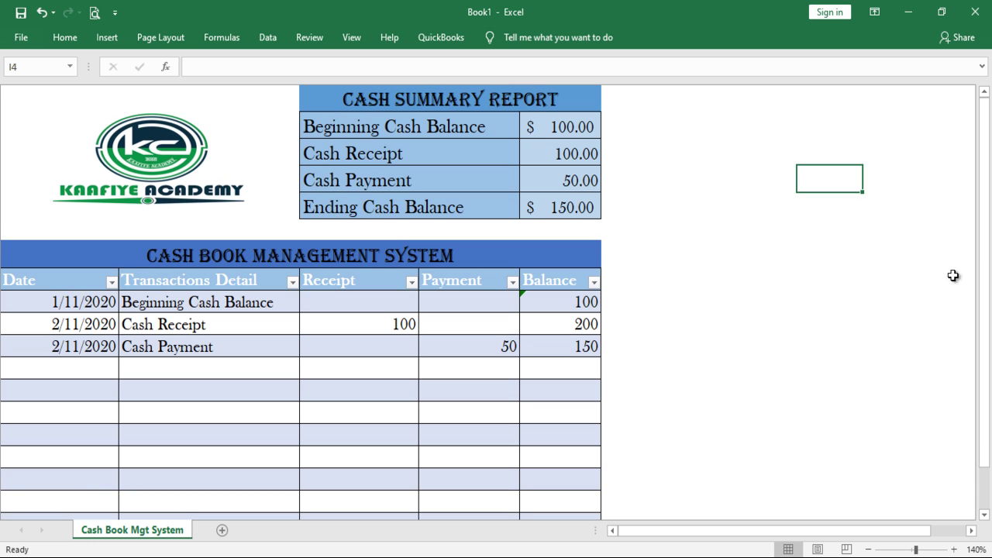
Record a Cash Payment of 100 dated 02/11/2020 in the first empty row of the transaction table
click(422, 338)
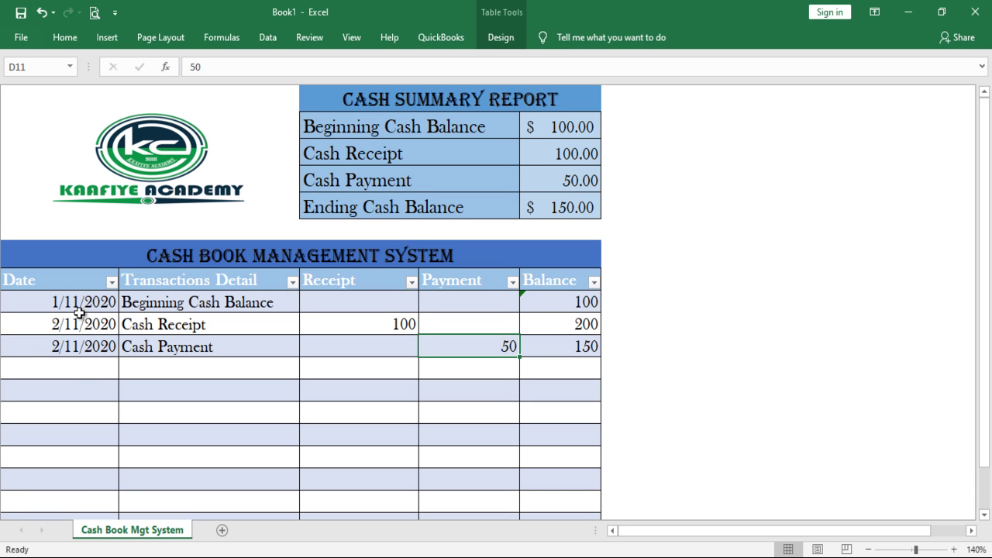
click(80, 367)
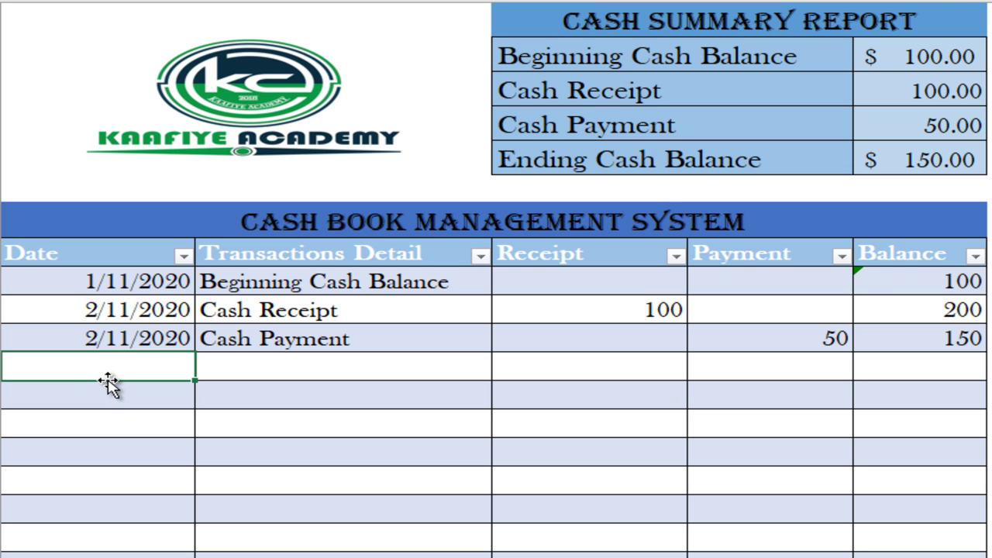
text(02/1)
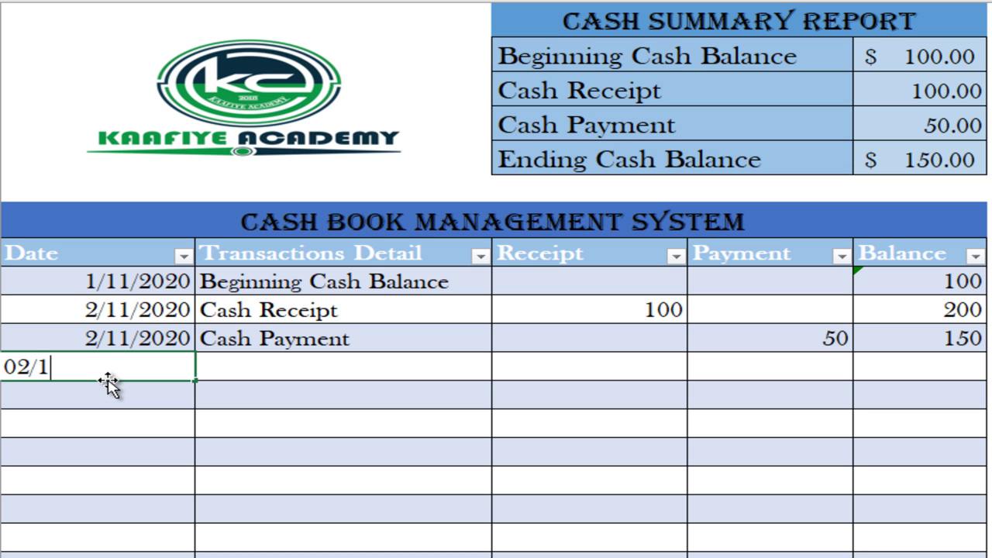
text(1/2020)
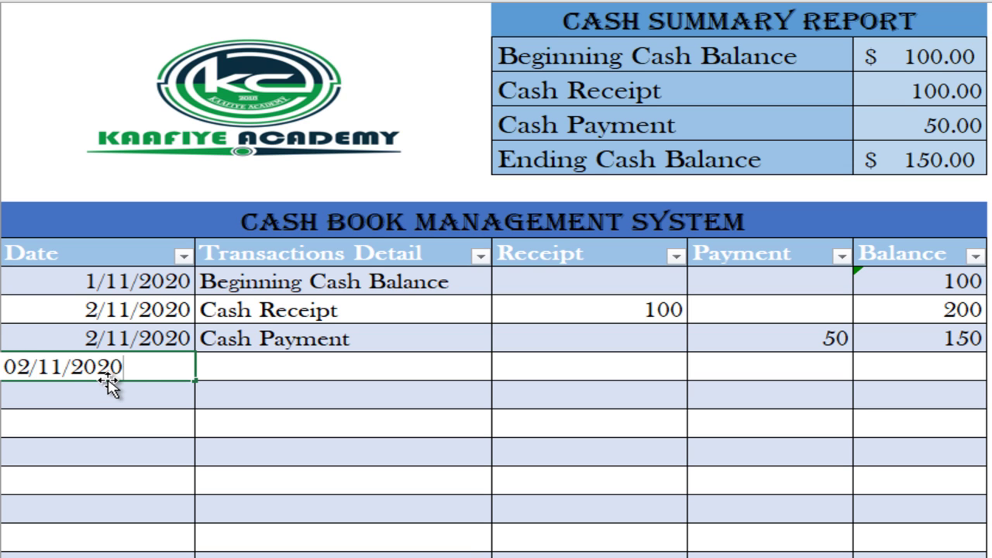
key(Tab)
text(Cash P)
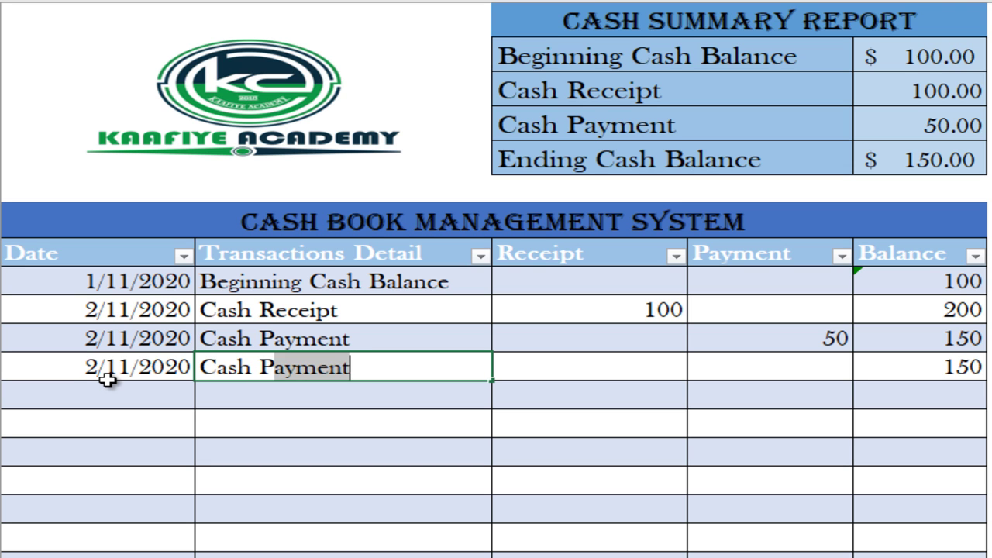
text(ayment)
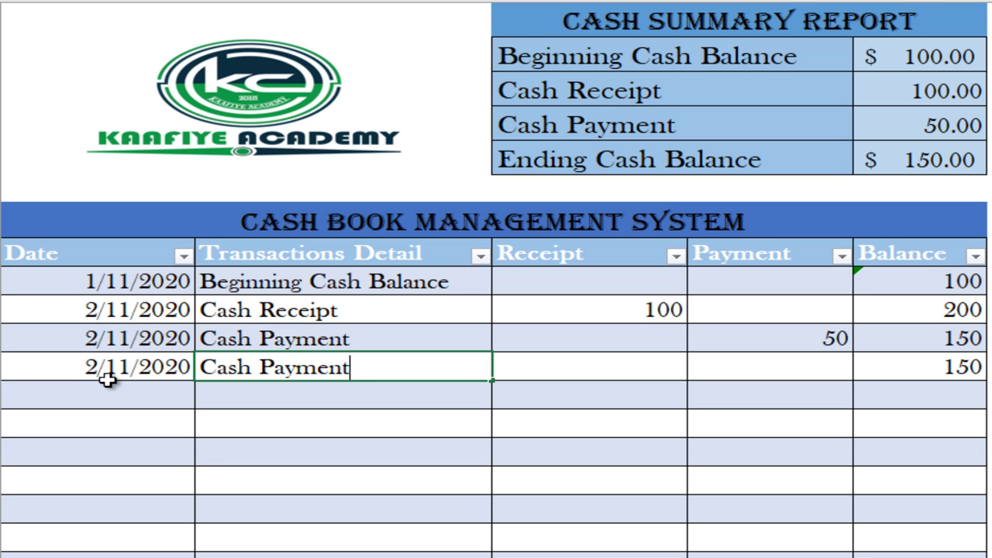
click(765, 368)
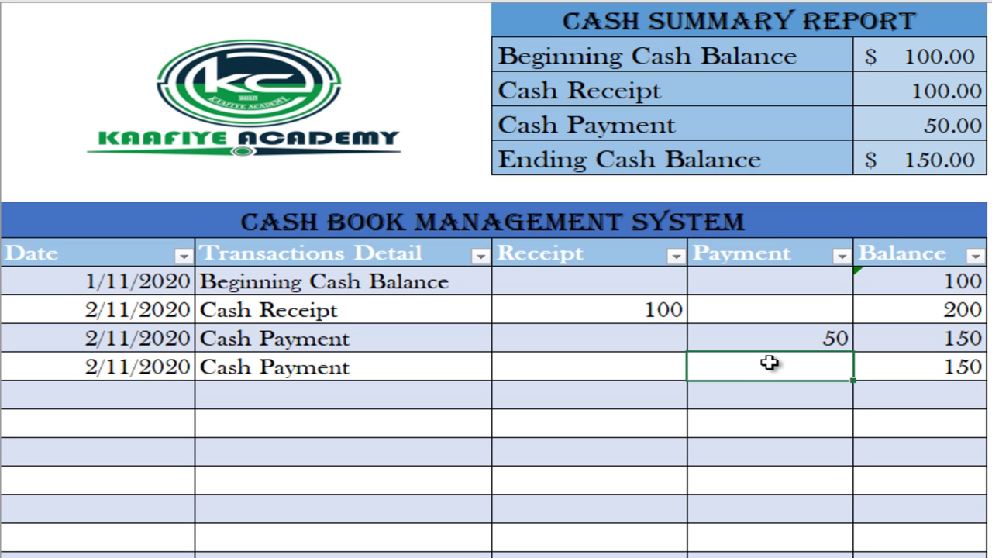
text(100)
key(Tab)
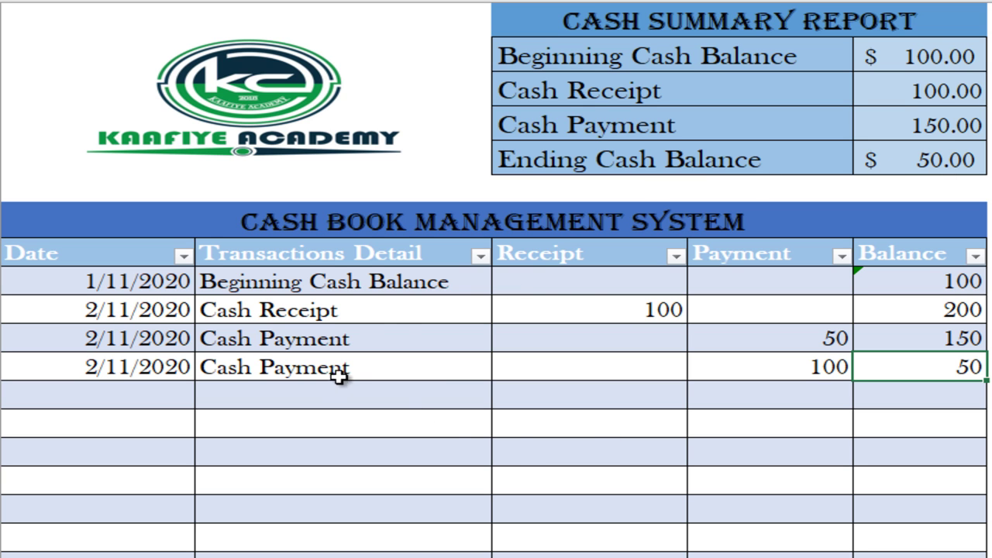
click(369, 287)
drag(369, 287, 370, 470)
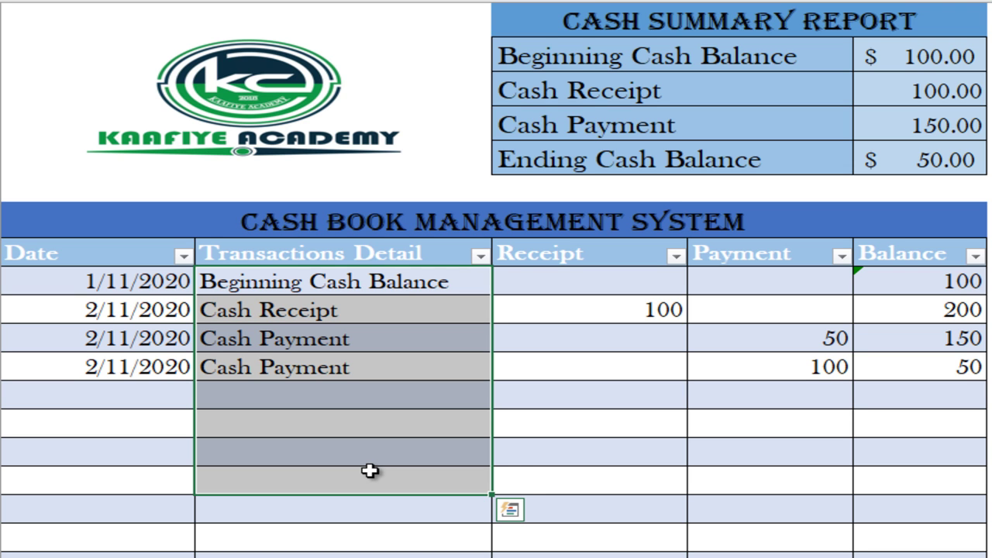
click(716, 19)
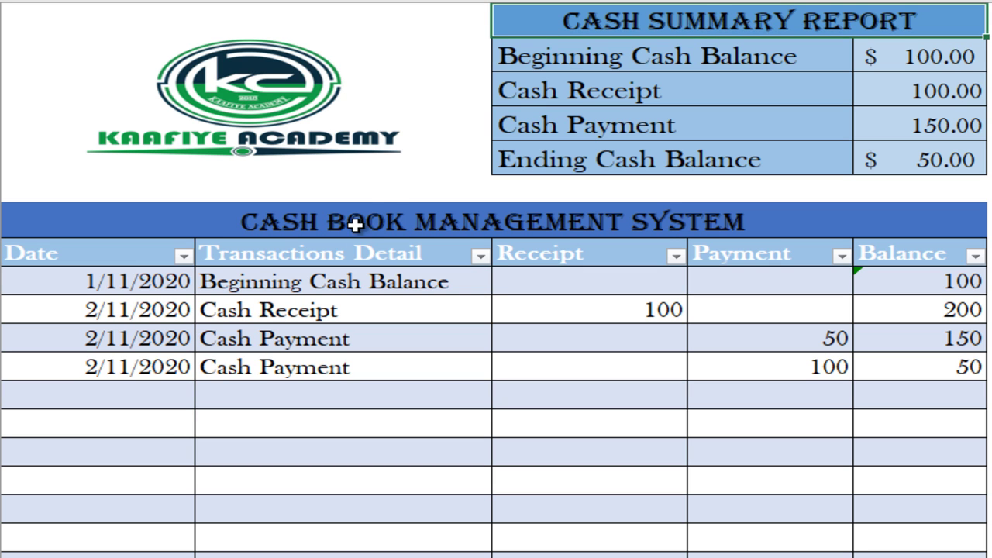